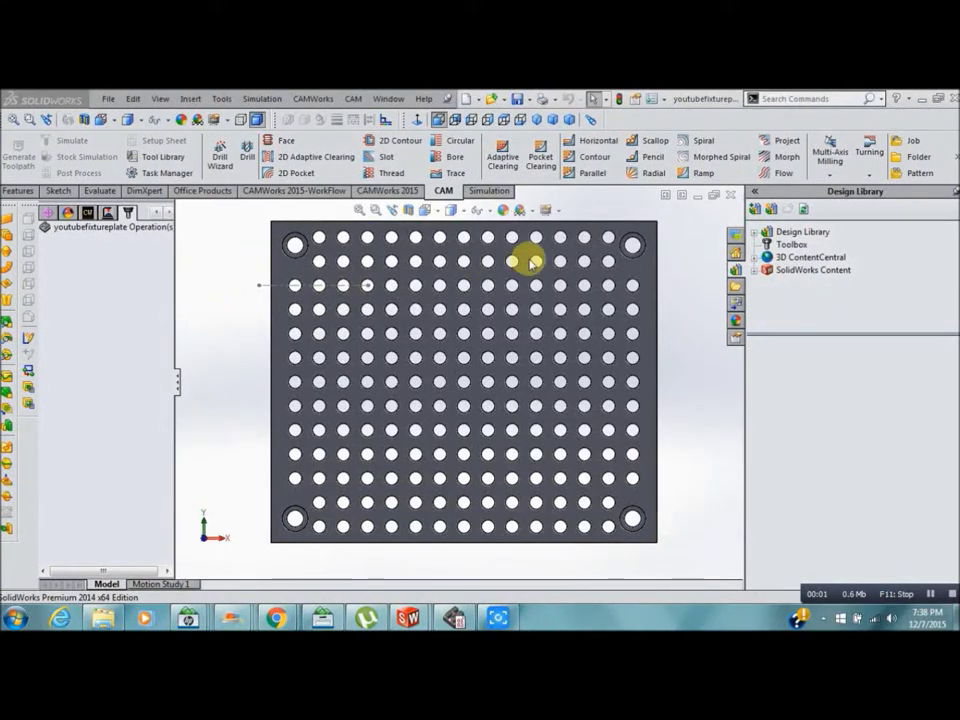
- Start a new CAM job with stock added to all sides separately
left_click(898, 145)
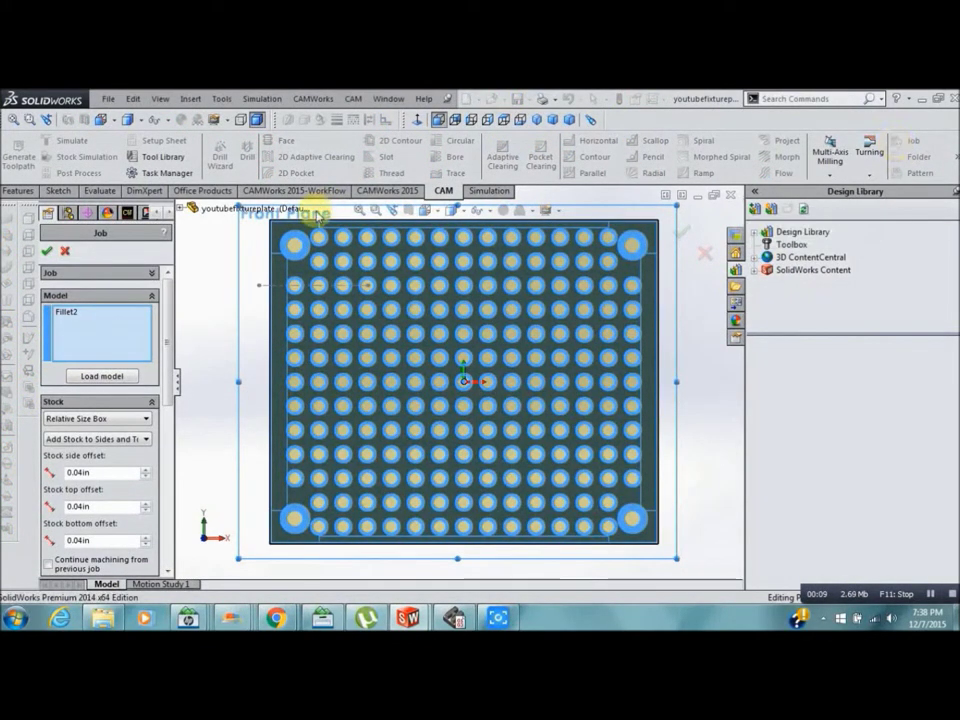
left_click(148, 439)
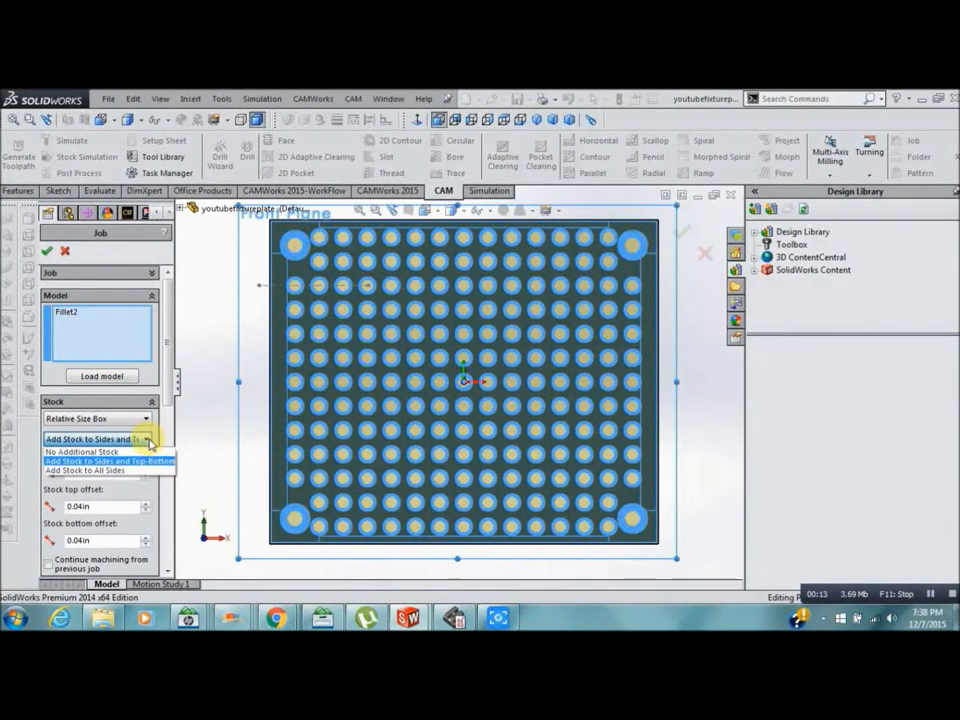
left_click(112, 471)
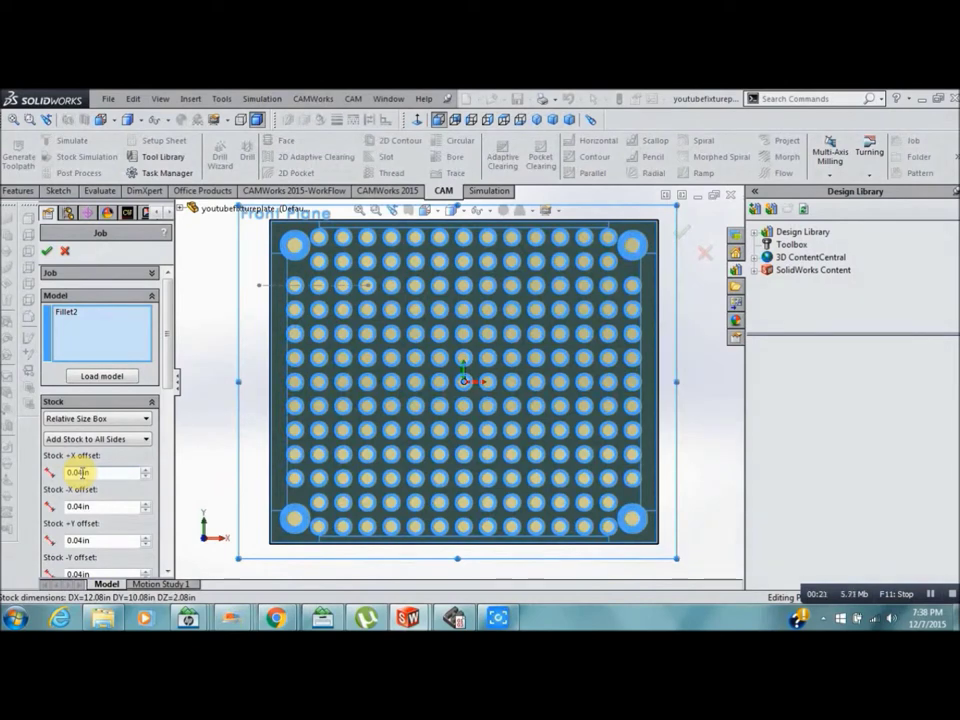
- Set +X and -X stock offsets to 0.1in, and -Y and -Z to 0in
key("BackSpace")
type("1")
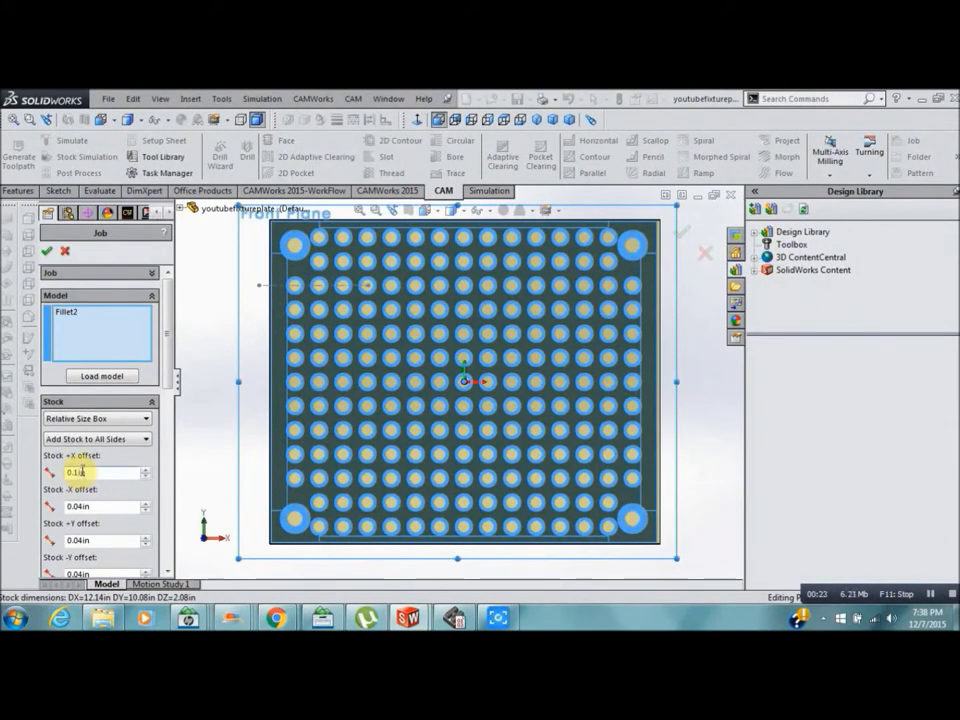
left_click(80, 500)
key("BackSpace")
type("1")
scroll(161, 548, "down", 5)
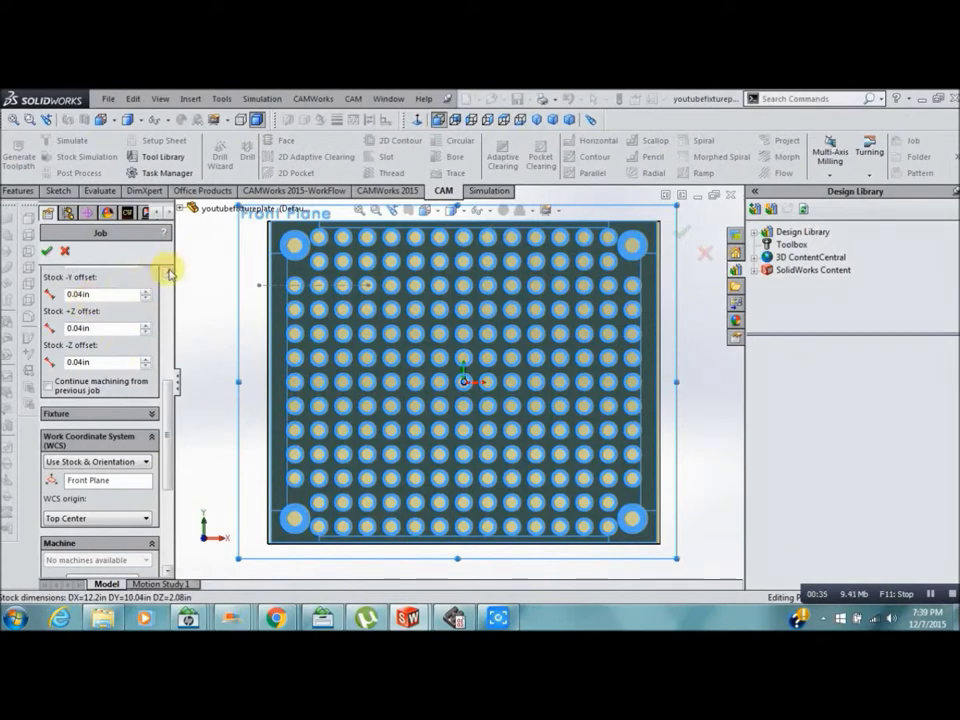
scroll(167, 274, "up", 1)
left_click(80, 321)
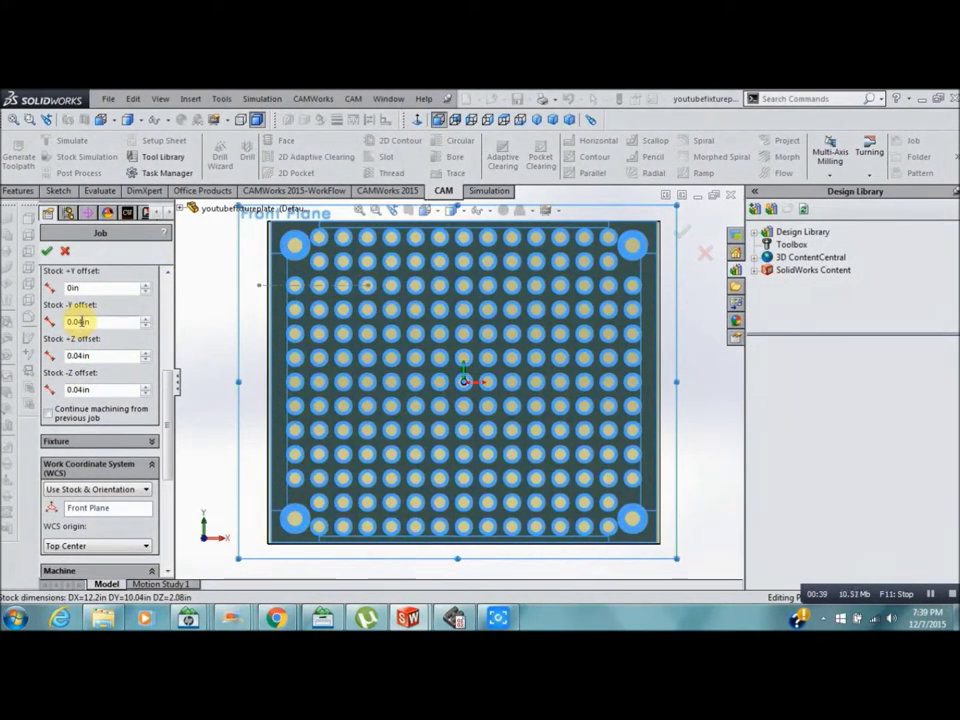
left_click(80, 355)
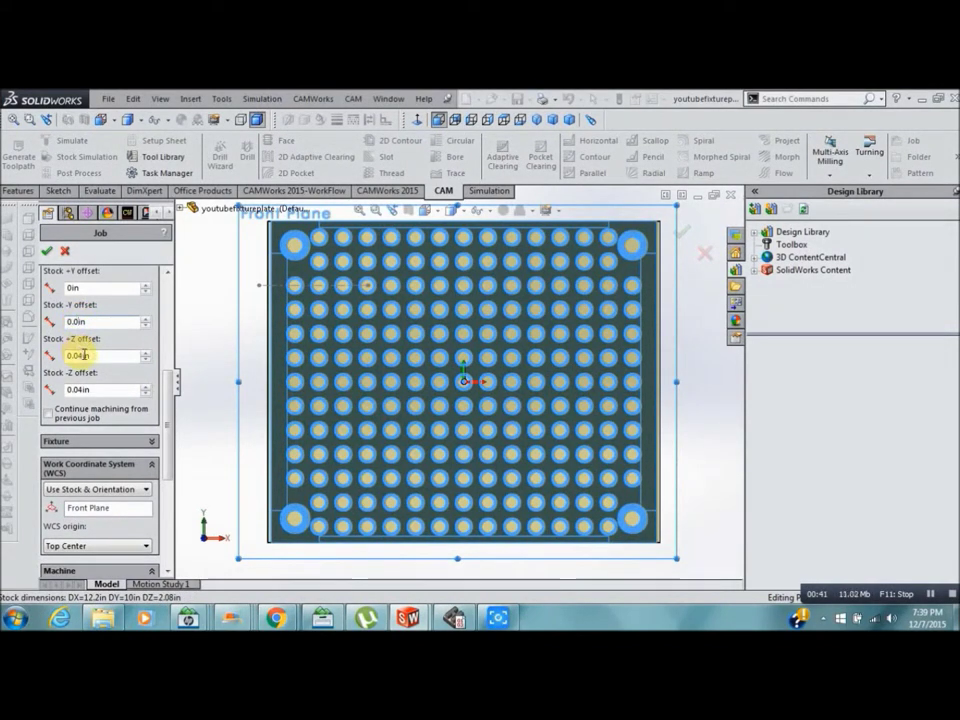
left_click(80, 388)
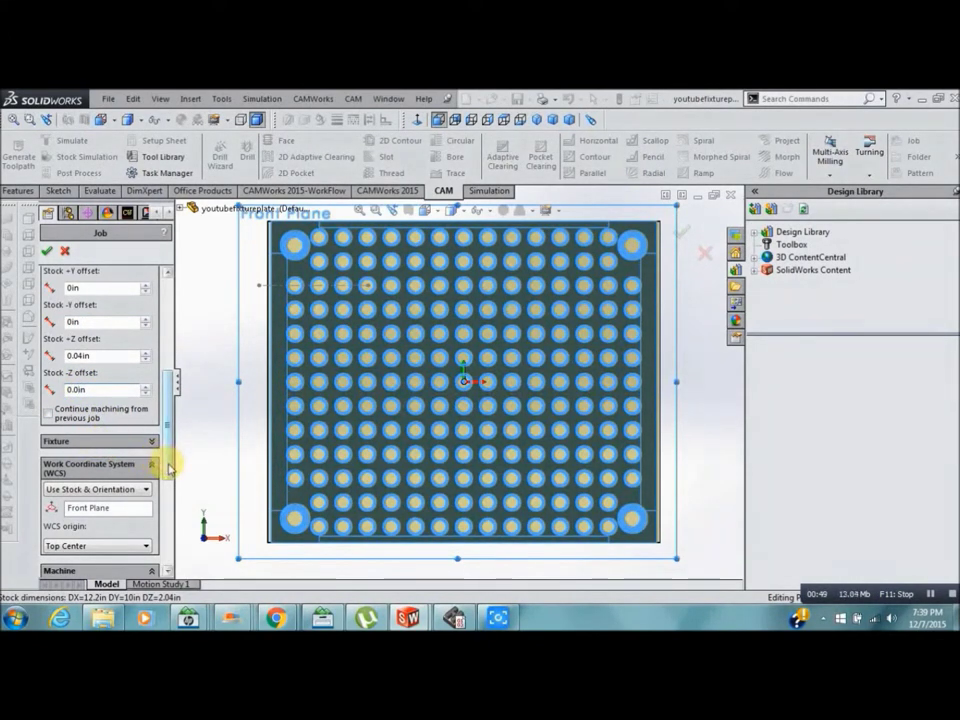
scroll(170, 470, "down", 1)
scroll(168, 470, "down", 5)
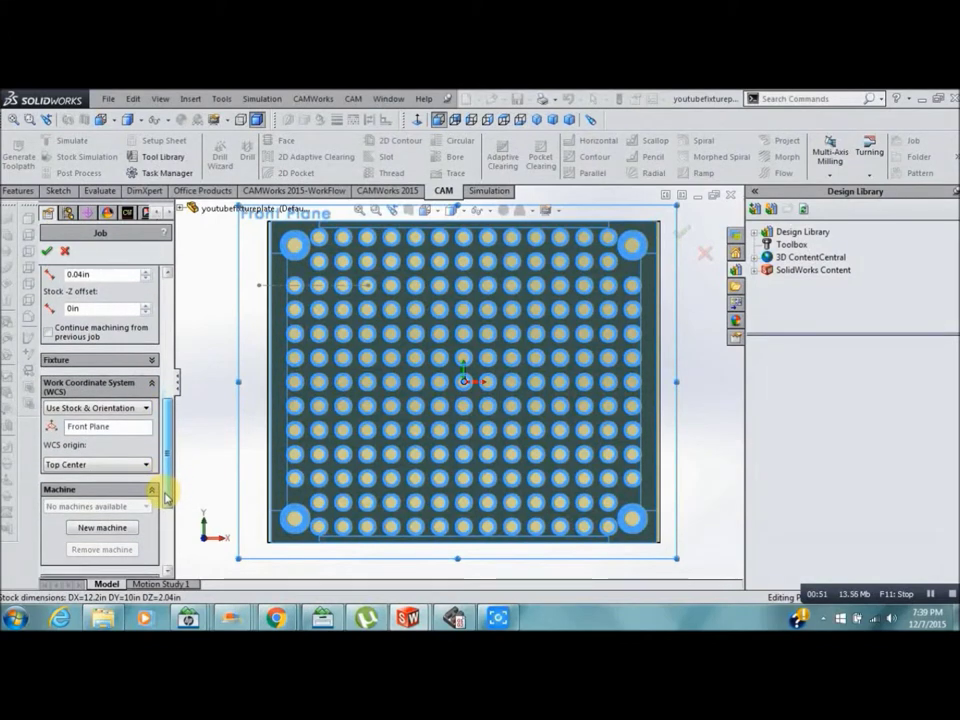
- Orient the WCS on the plate face with origin at Top Corner 3, then create the job
left_click(137, 430)
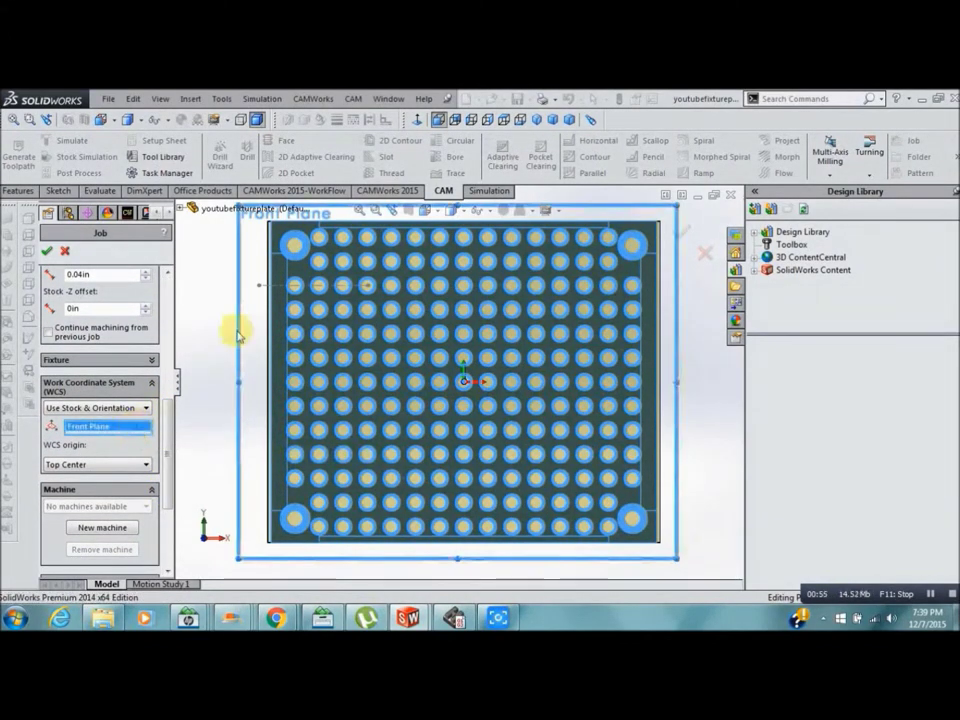
left_click(278, 314)
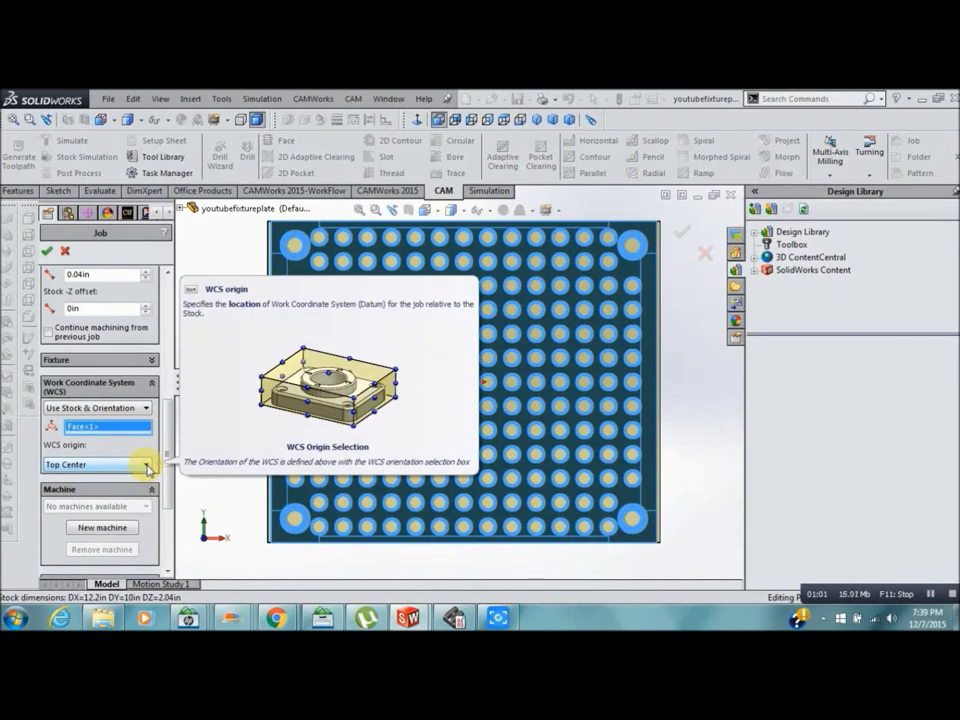
left_click(147, 466)
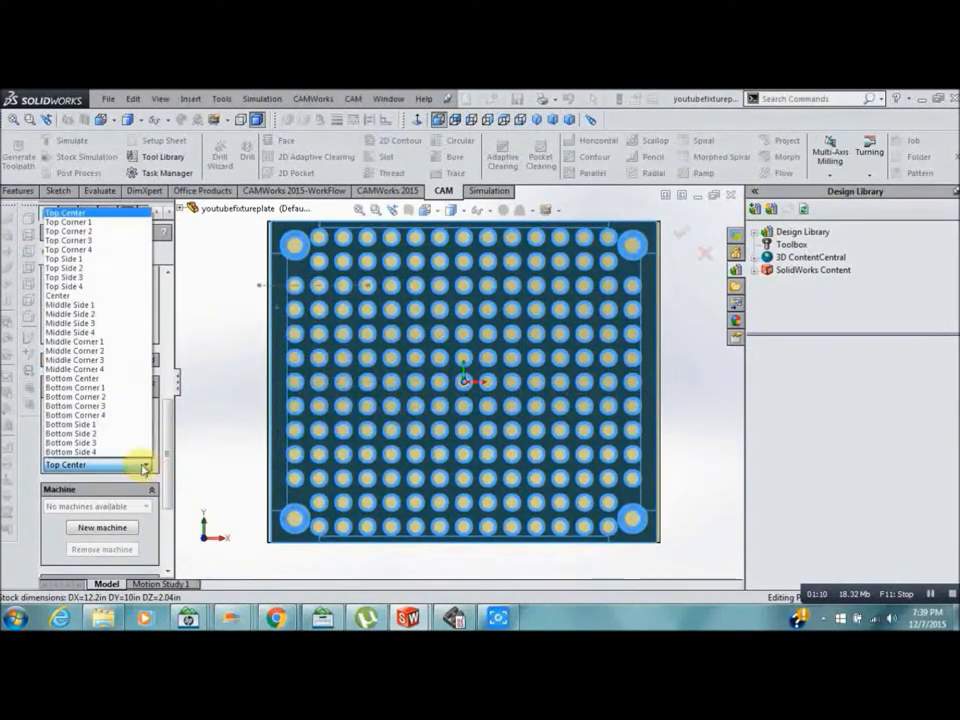
left_click(70, 241)
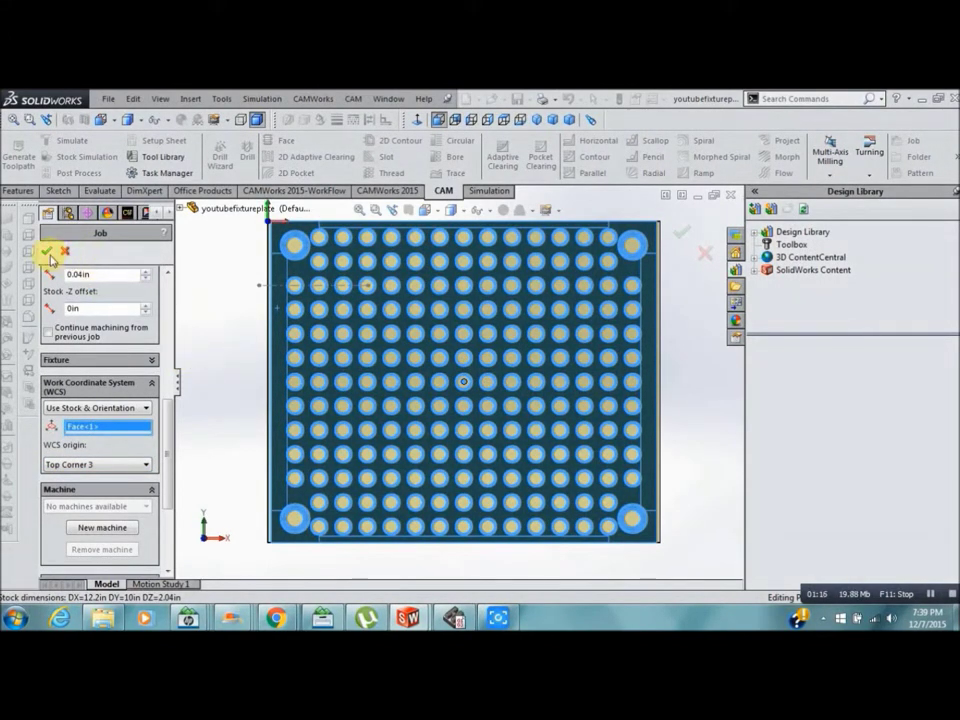
left_click(46, 252)
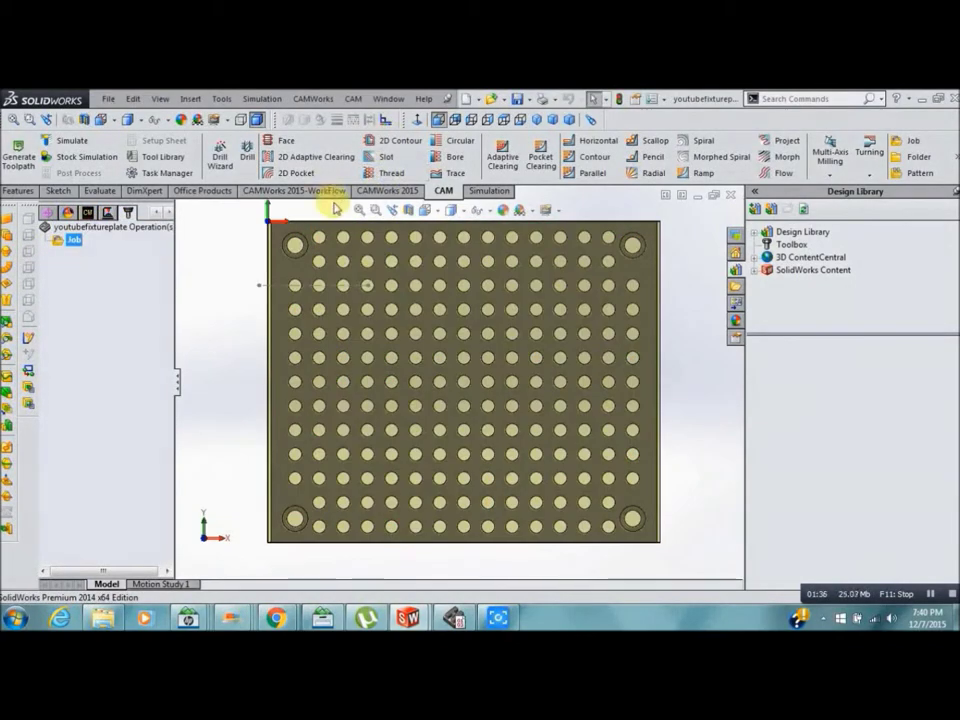
- Add a Face operation using the Ø5/2" face mill from the my tools library
left_click(282, 140)
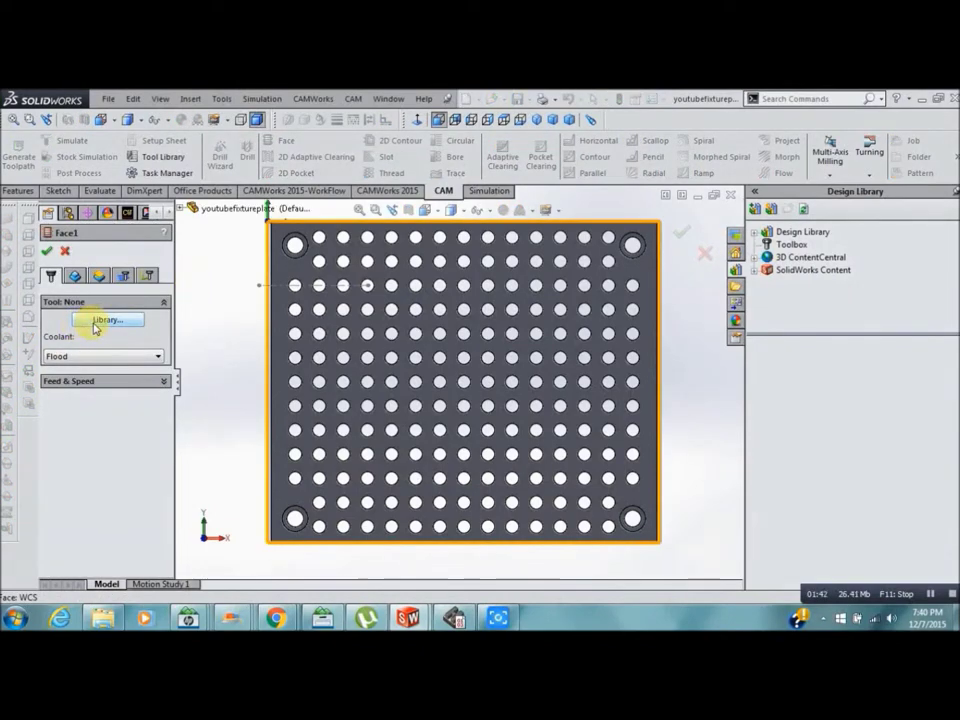
left_click(104, 320)
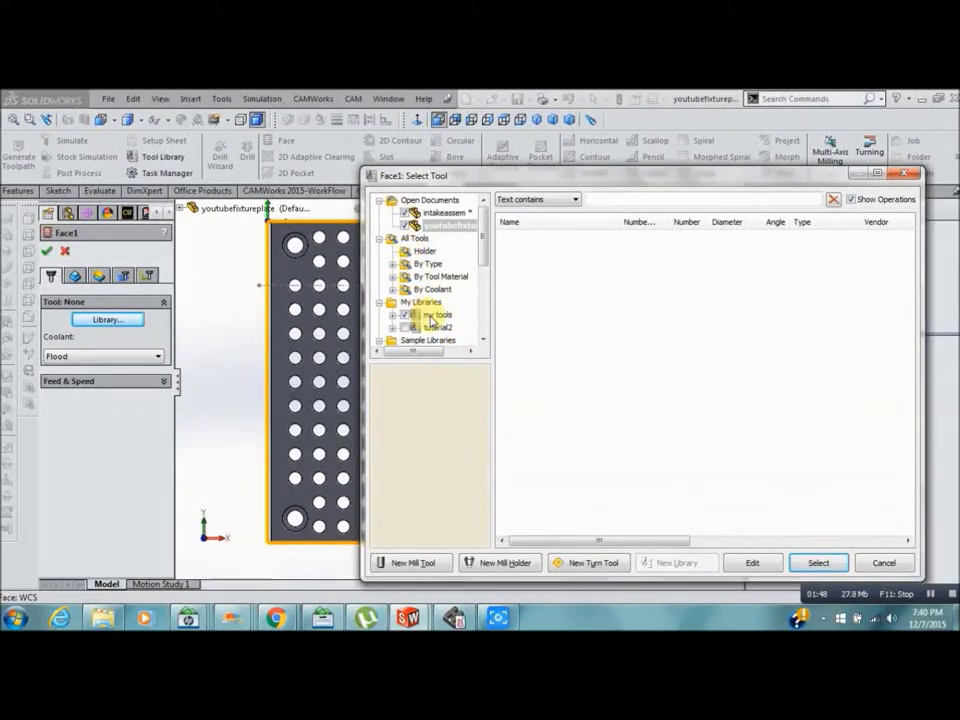
left_click(432, 315)
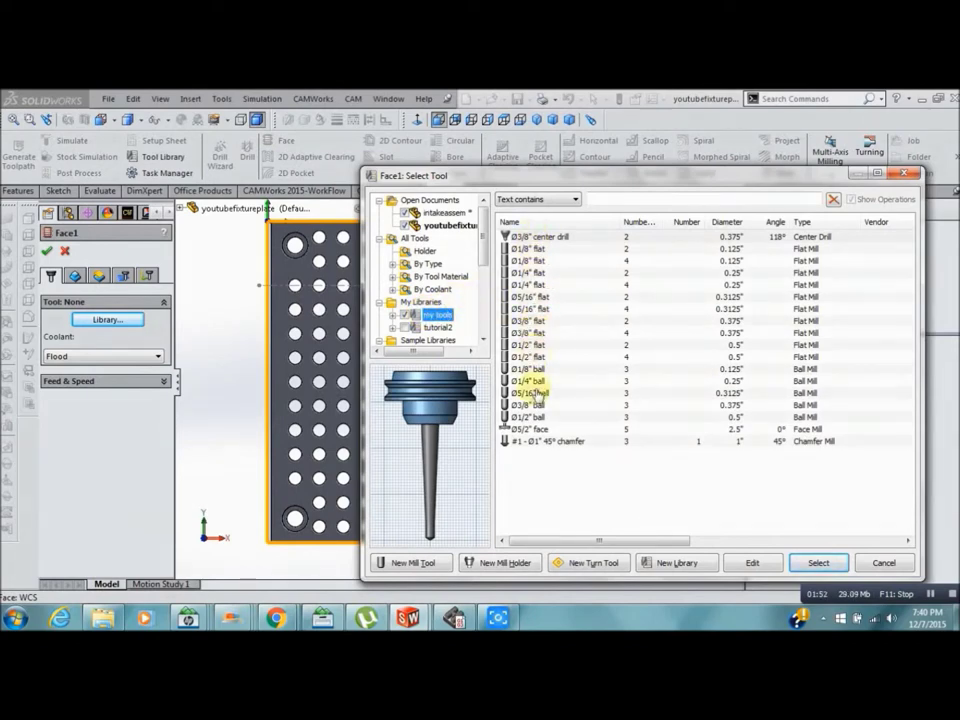
left_click(525, 429)
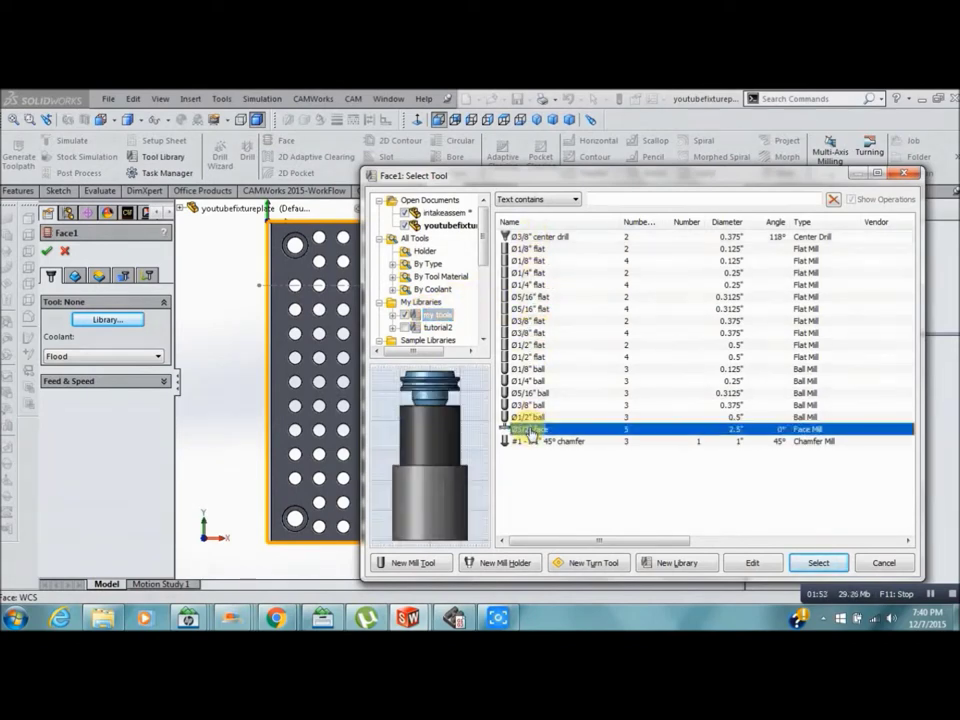
left_click(816, 563)
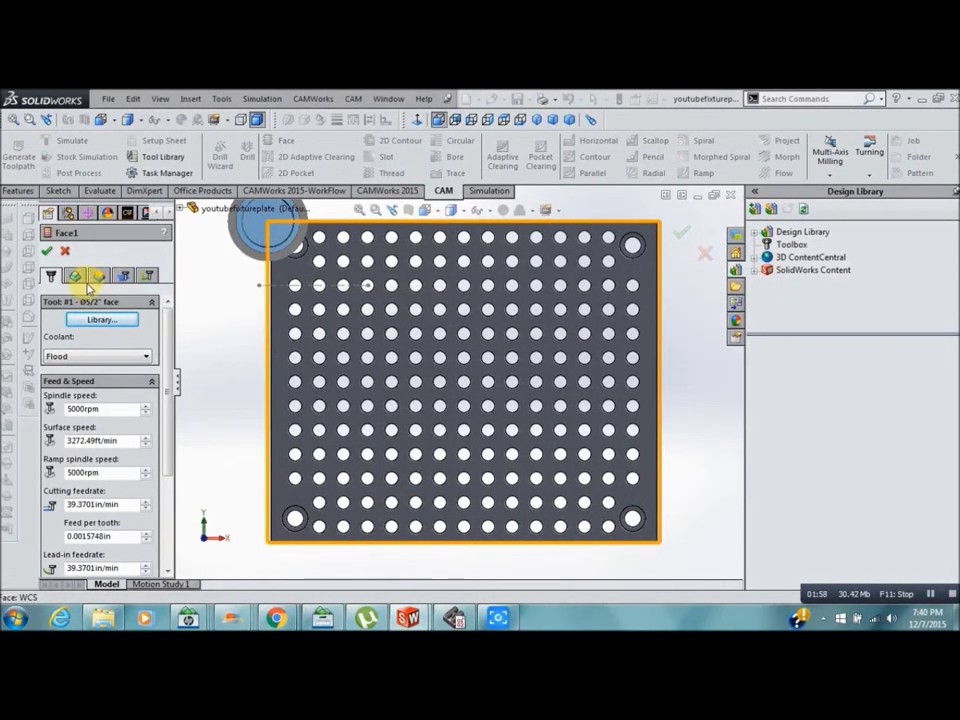
- Set the facing pass extension to 1in and generate the Face1 toolpath
left_click(123, 276)
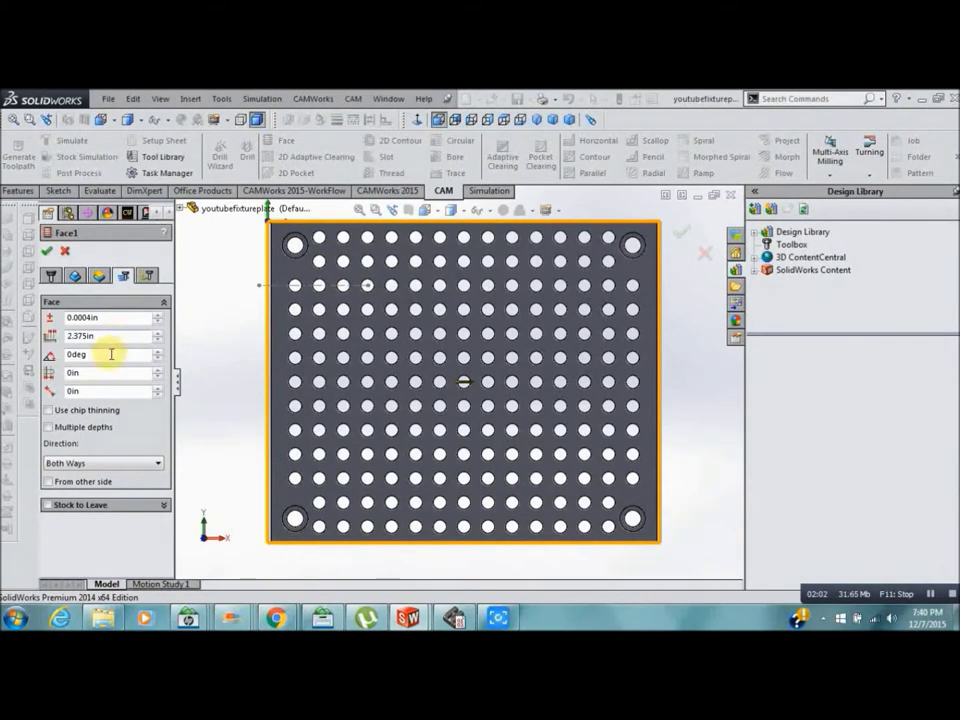
mouse_move(107, 372)
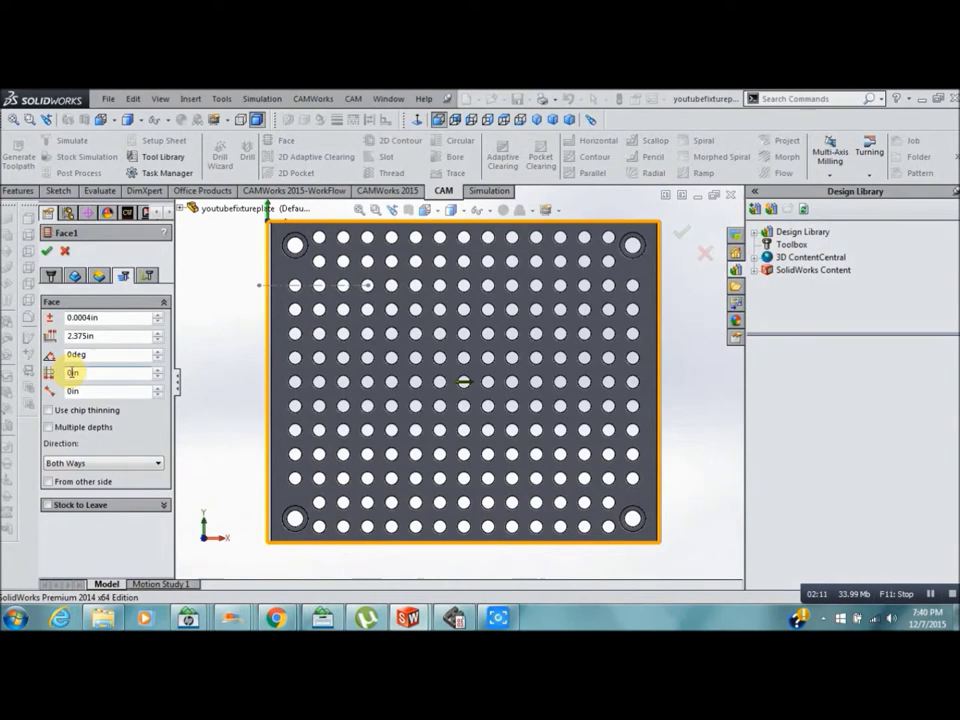
left_click(72, 372)
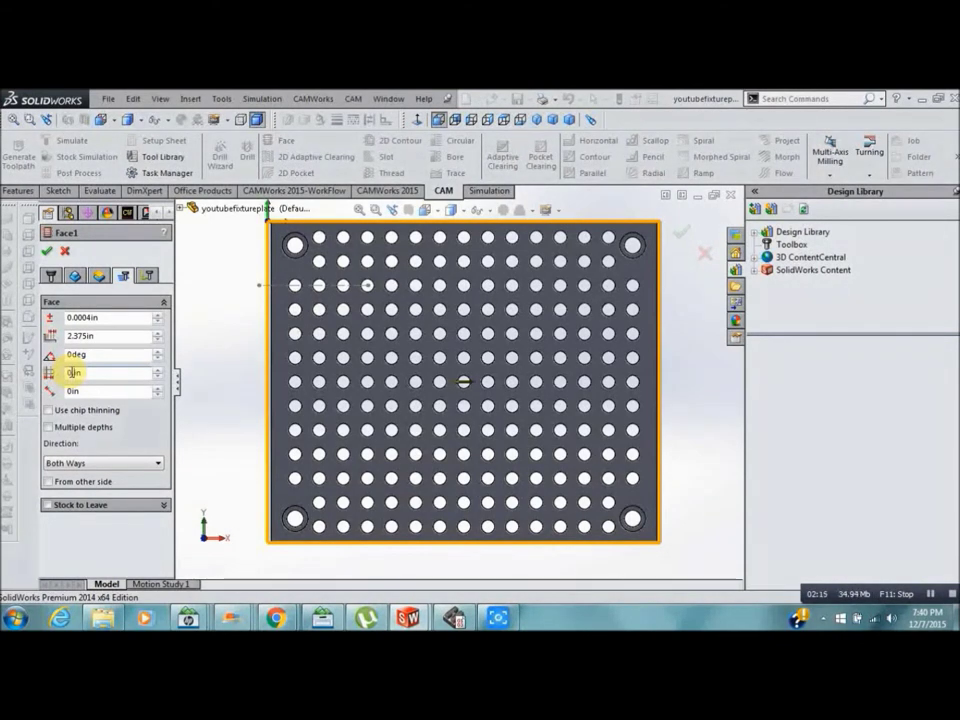
type("1")
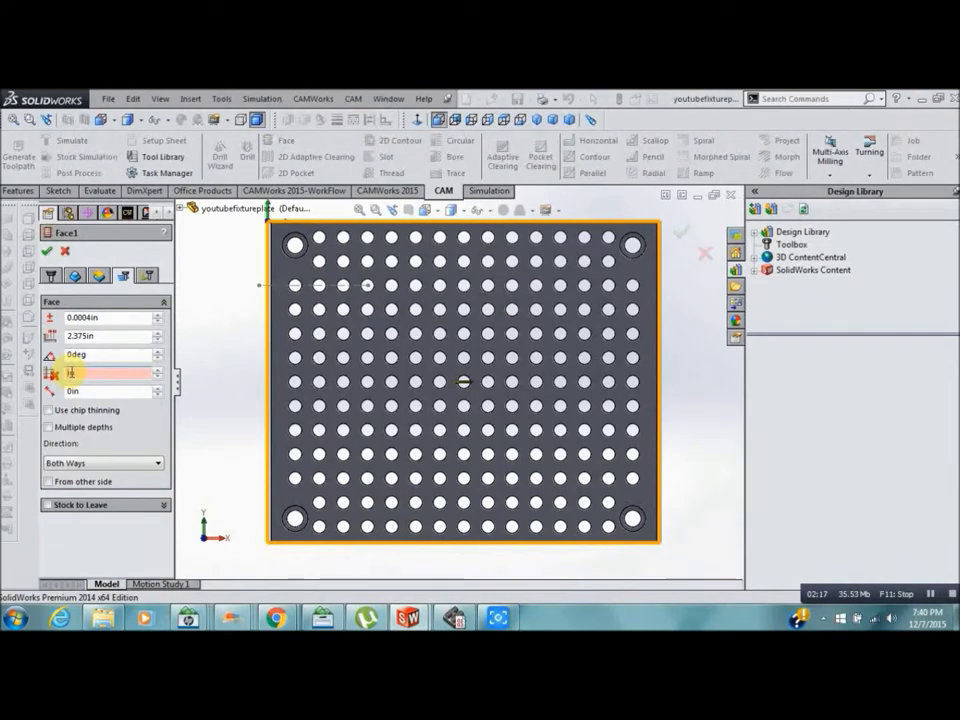
left_click(73, 371)
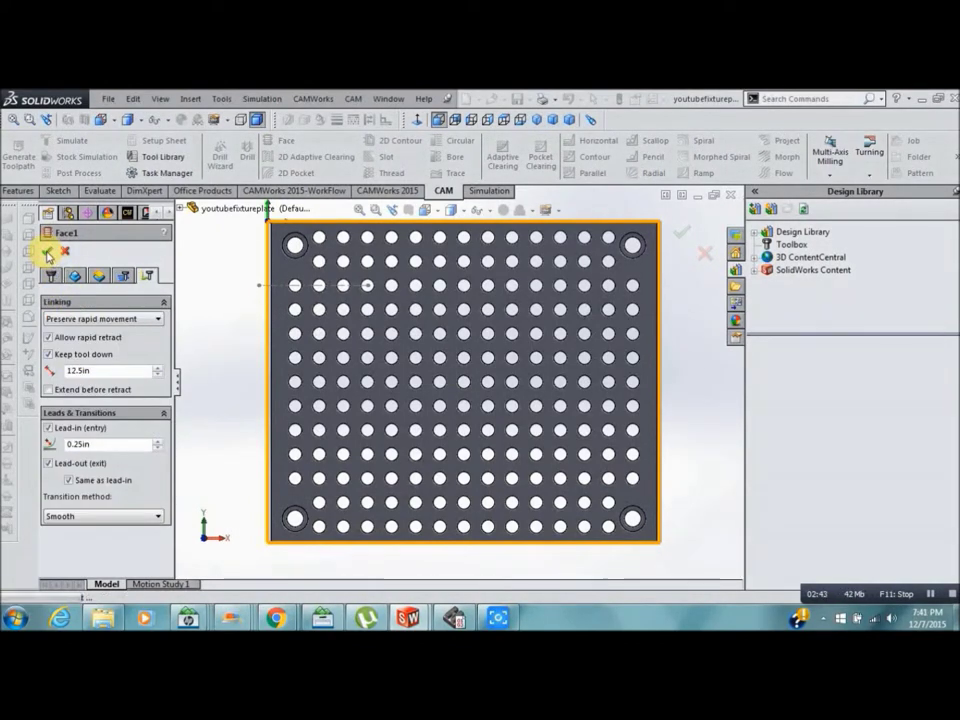
left_click(47, 252)
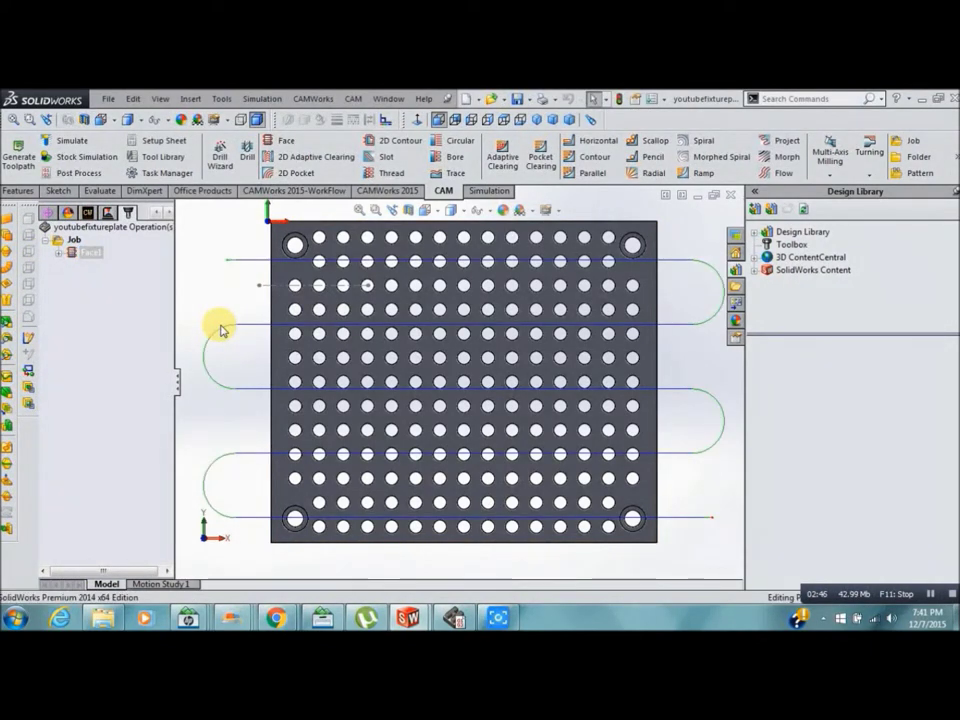
- Inspect the facing toolpath from the front view, then return to the top view
key("Down")
key("Down")
key("Down")
key("Down")
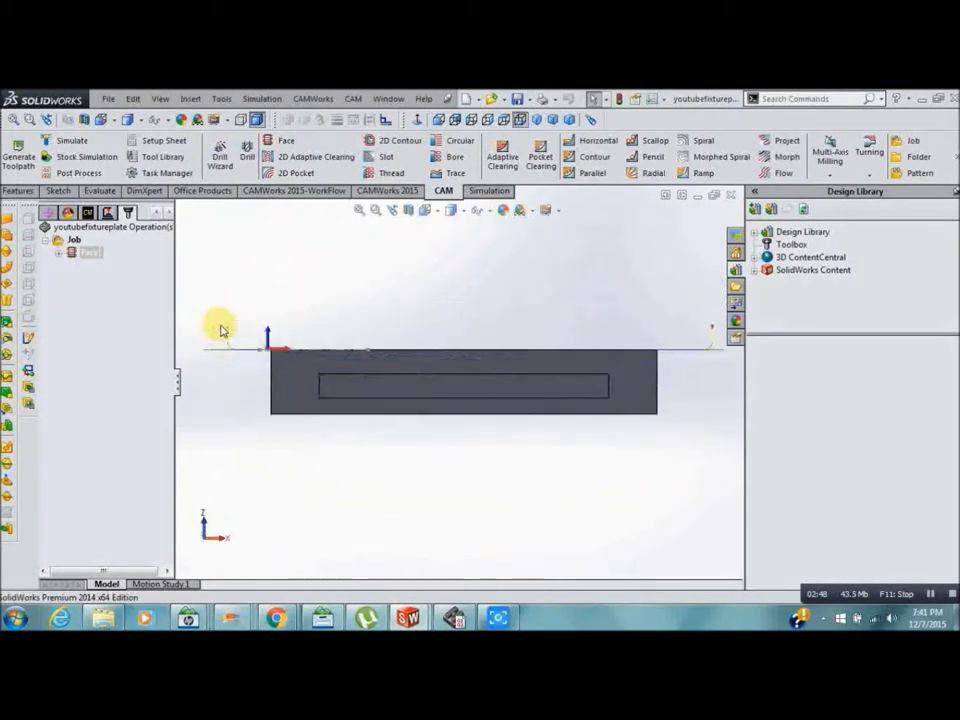
key("Up")
key("Up")
key("Up")
key("Up")
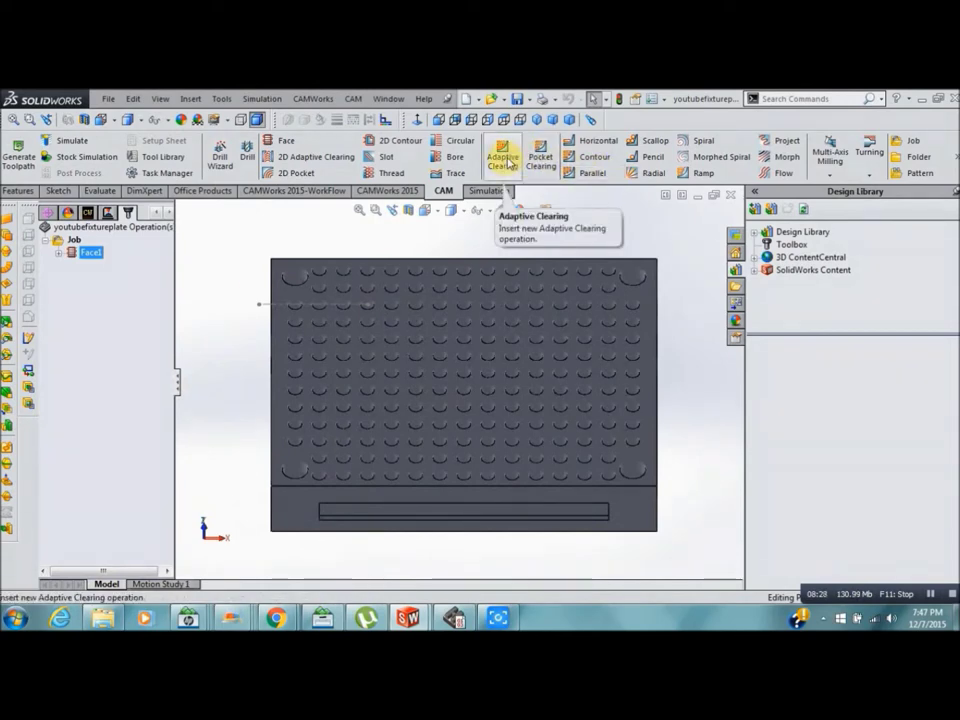
- Add an Adaptive Clearing operation with the #3 Ø3/4" flat mill and show its passes settings
left_click(506, 163)
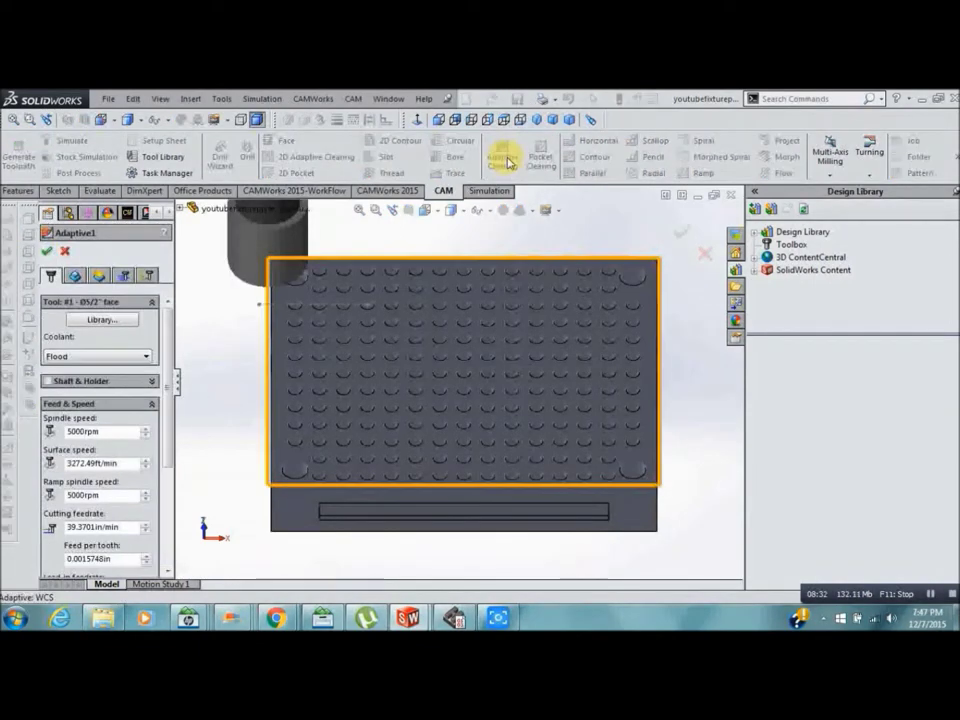
left_click(100, 320)
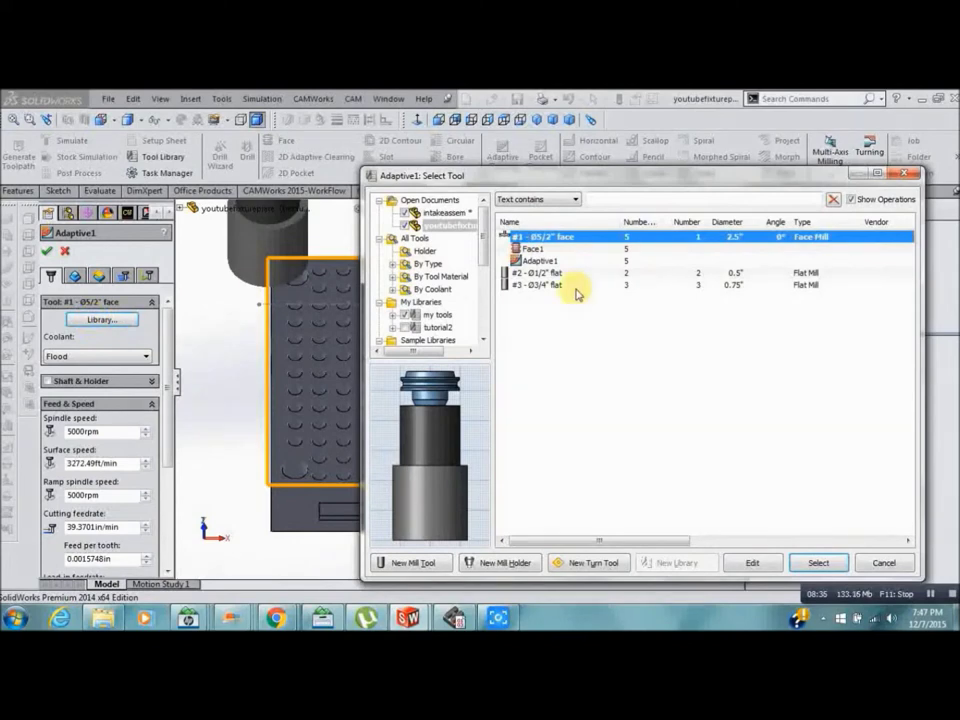
left_click(530, 285)
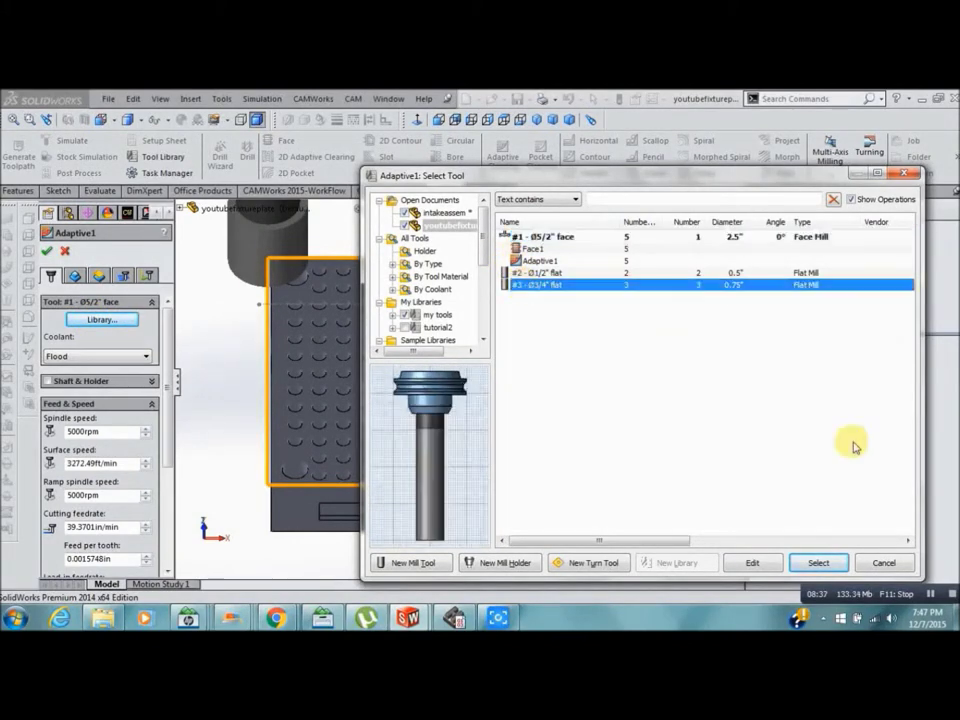
left_click(818, 563)
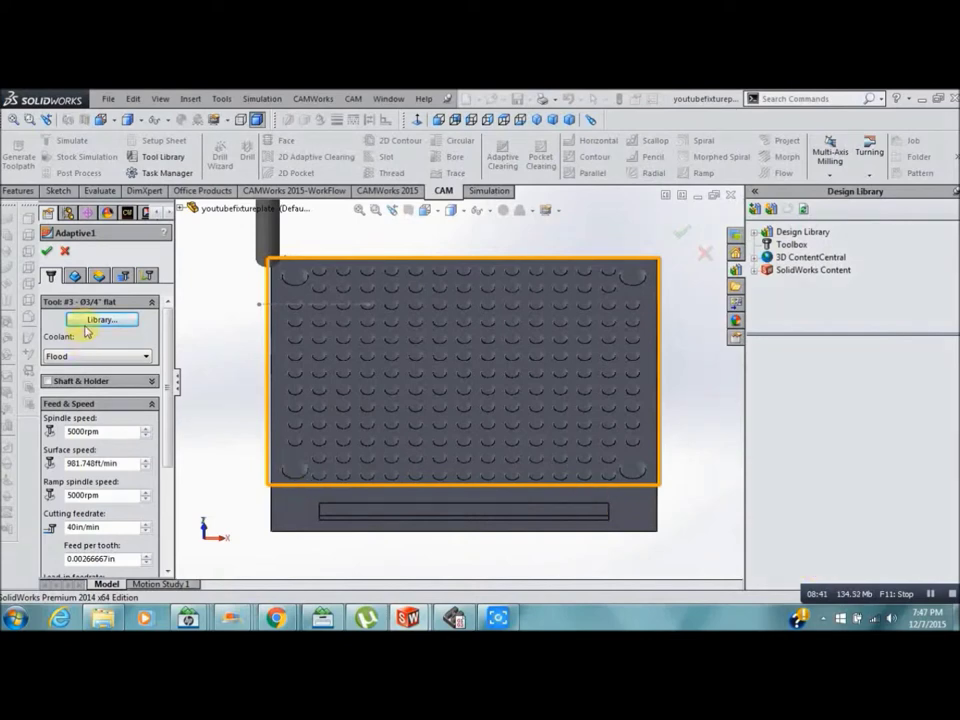
left_click(122, 277)
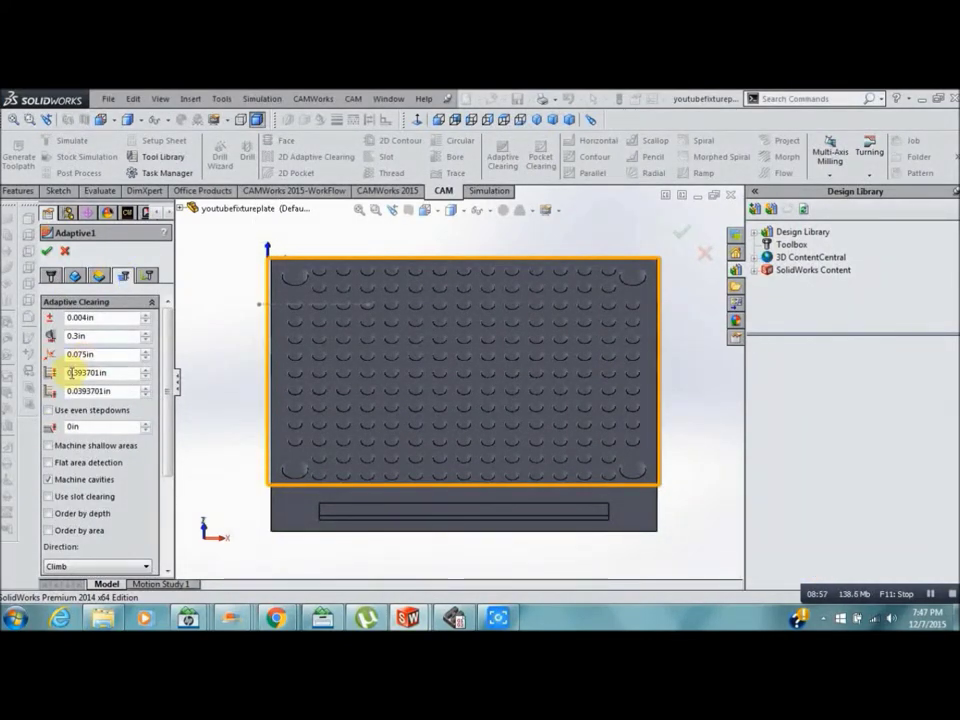
- Enter a new maximum roughing stepdown value for Adaptive1 and commit it
mouse_move(79, 375)
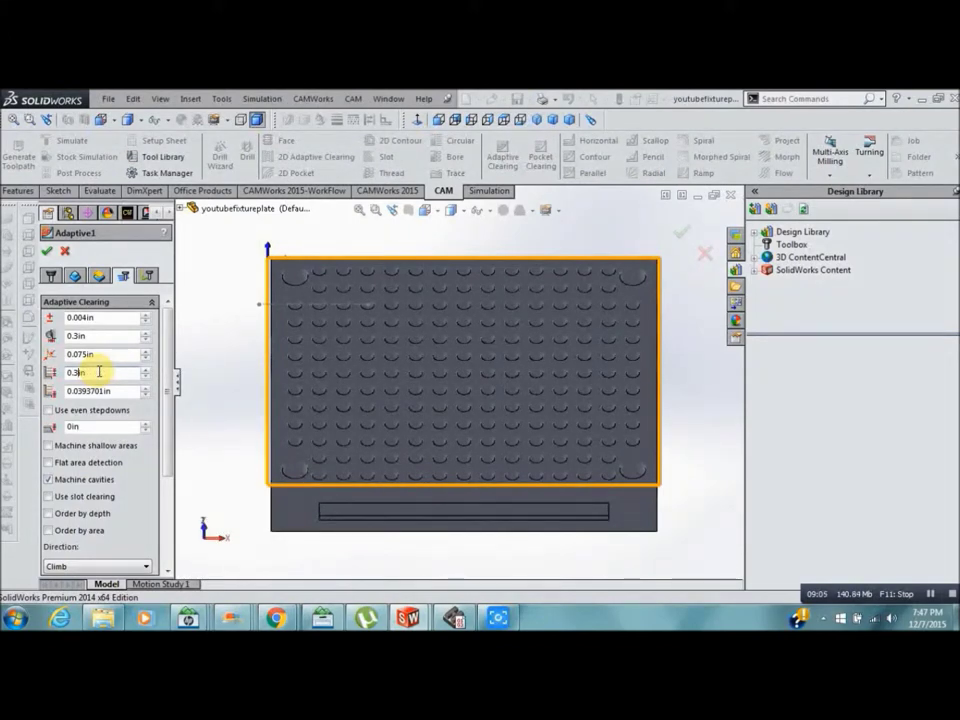
key("BackSpace")
type("1")
left_click(75, 336)
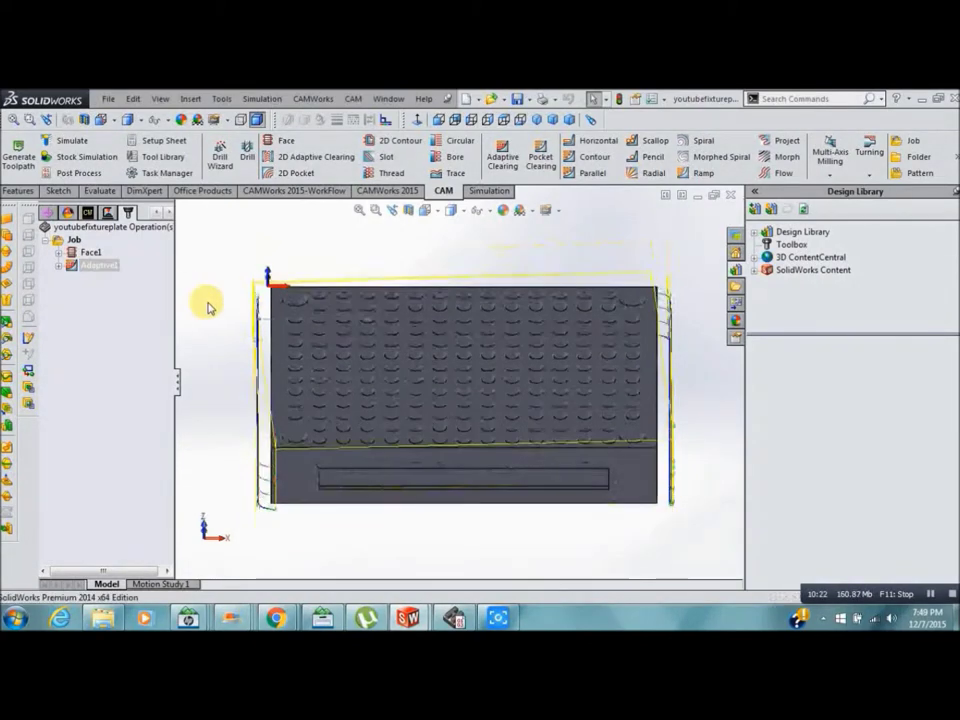
- Run and play Stock Simulation (All) for the whole job, then close it
key("ctrl+8")
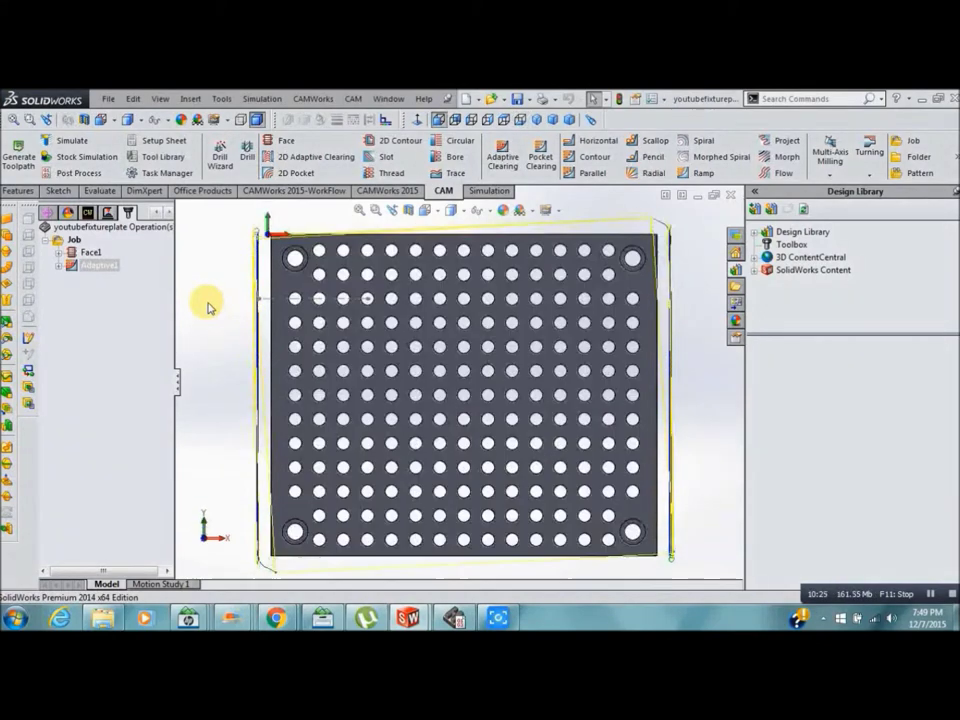
key("ctrl+1")
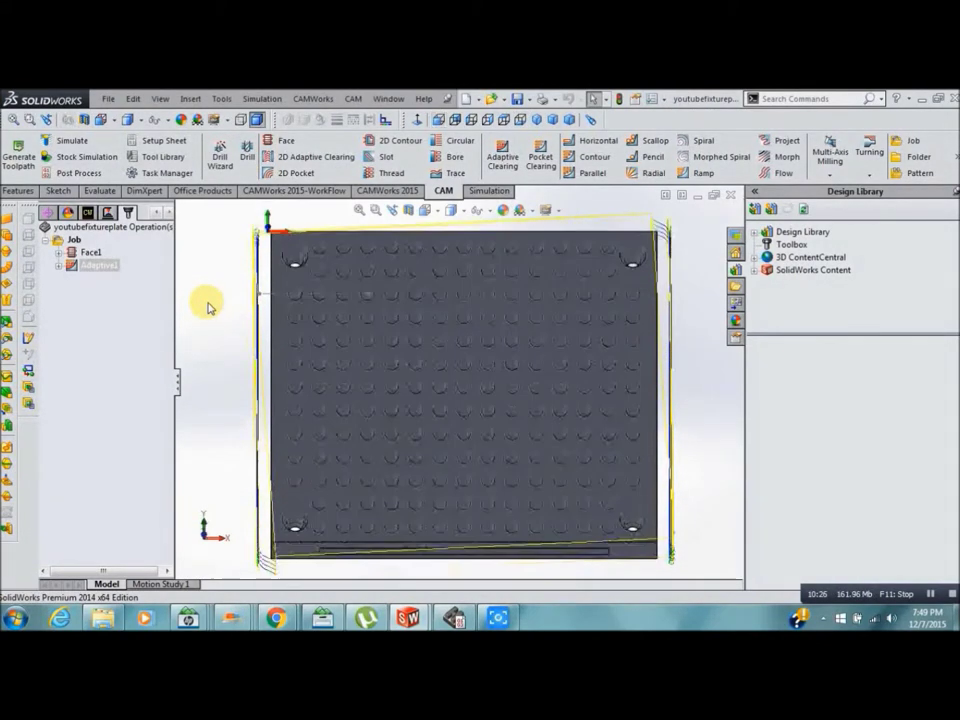
left_click(58, 243)
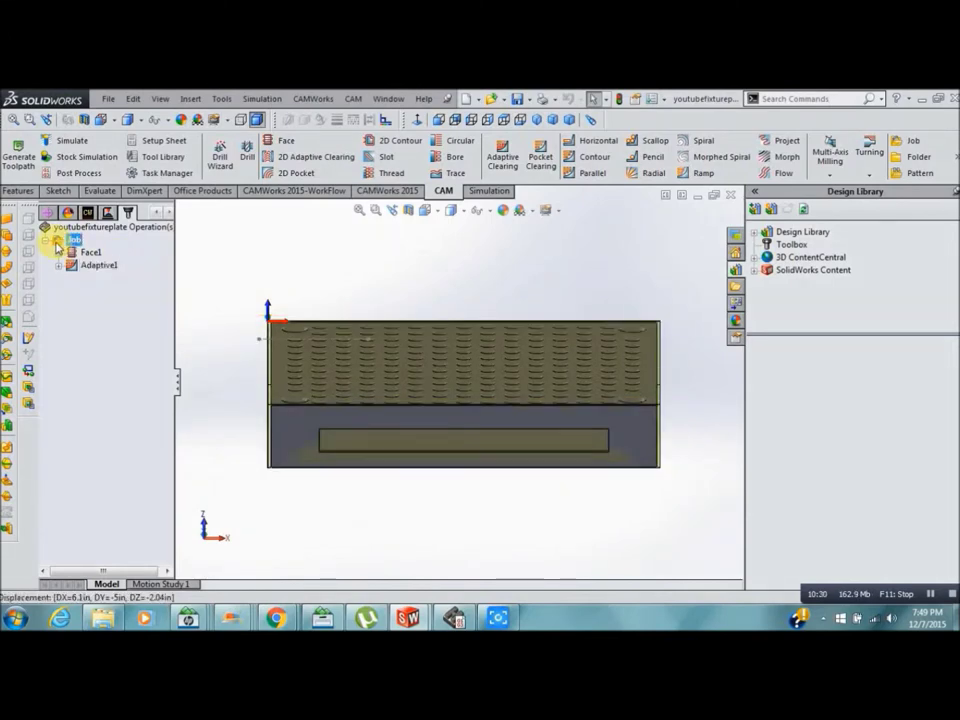
right_click(58, 246)
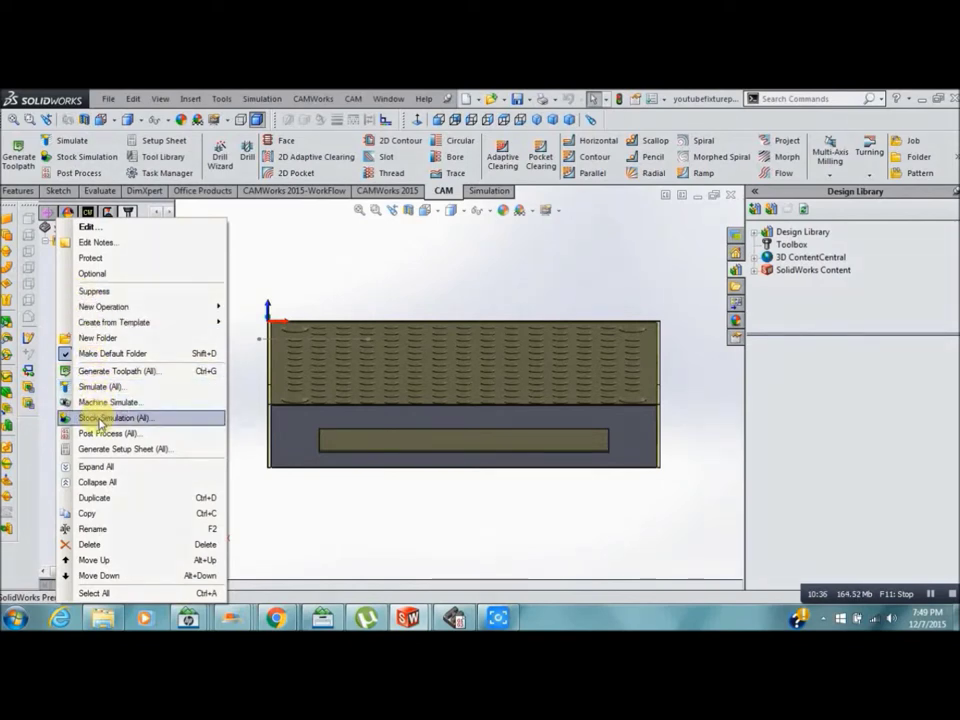
left_click(98, 419)
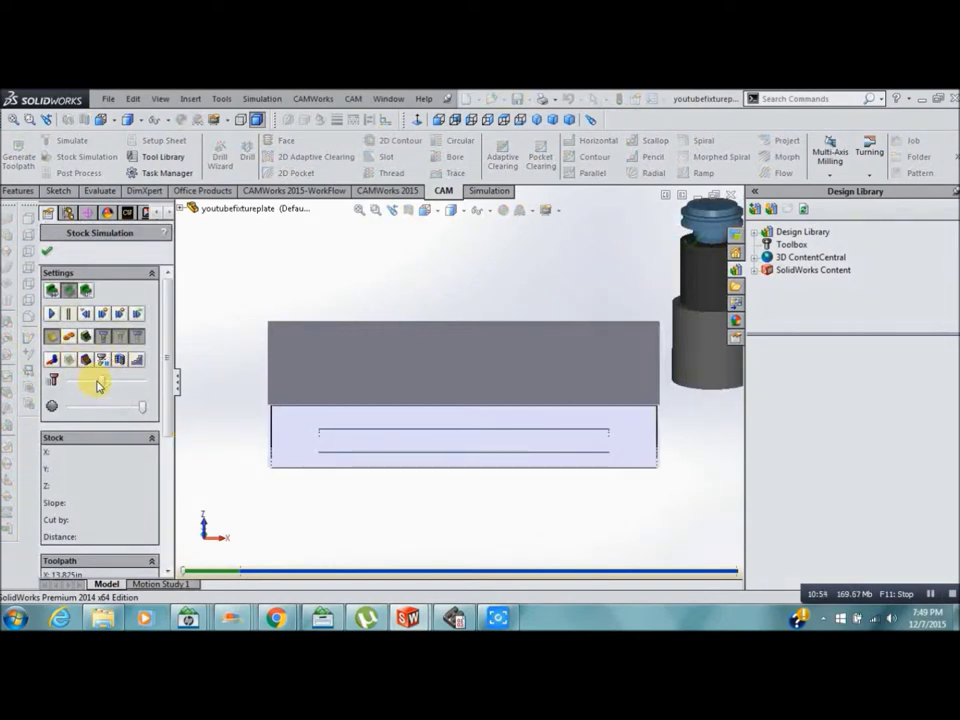
left_click(53, 314)
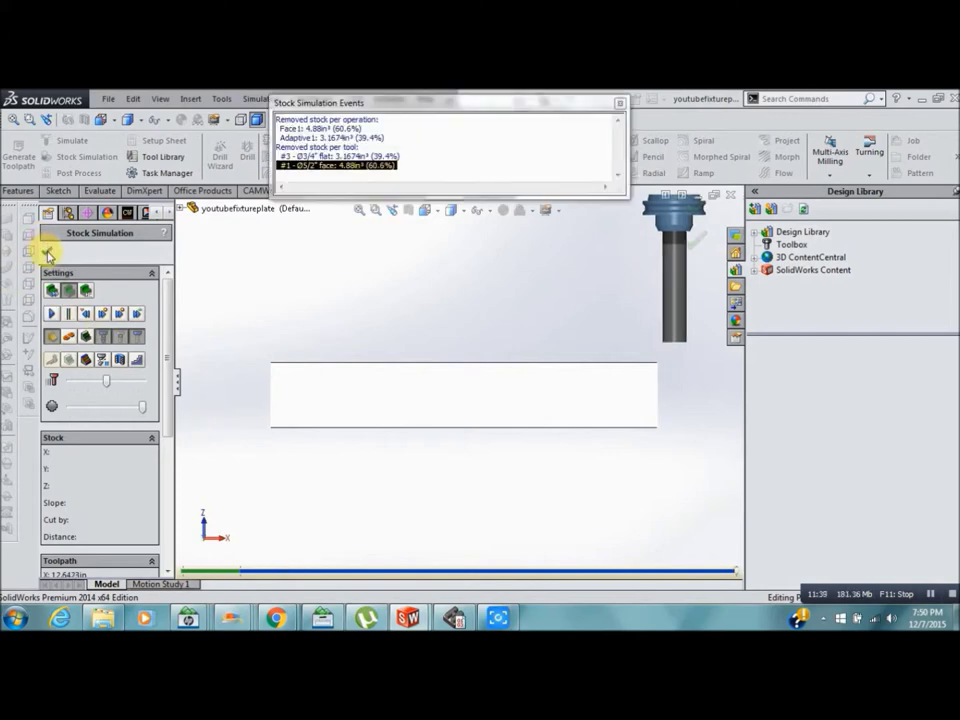
left_click(47, 254)
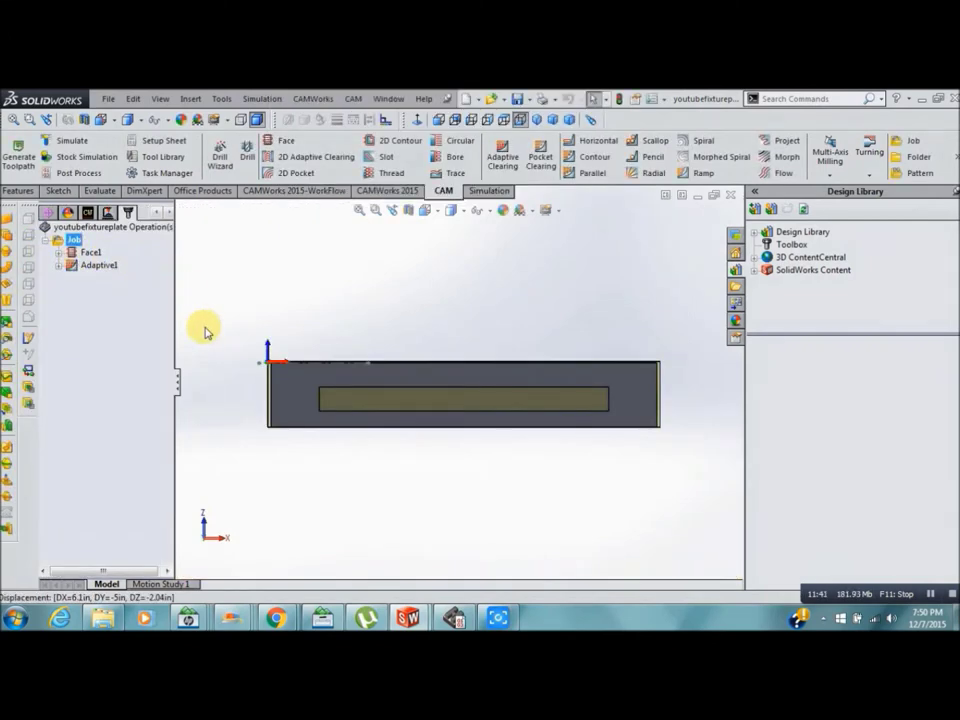
- Add a Drill operation using the Ø3/8" center drill from my tools
key("ctrl+5")
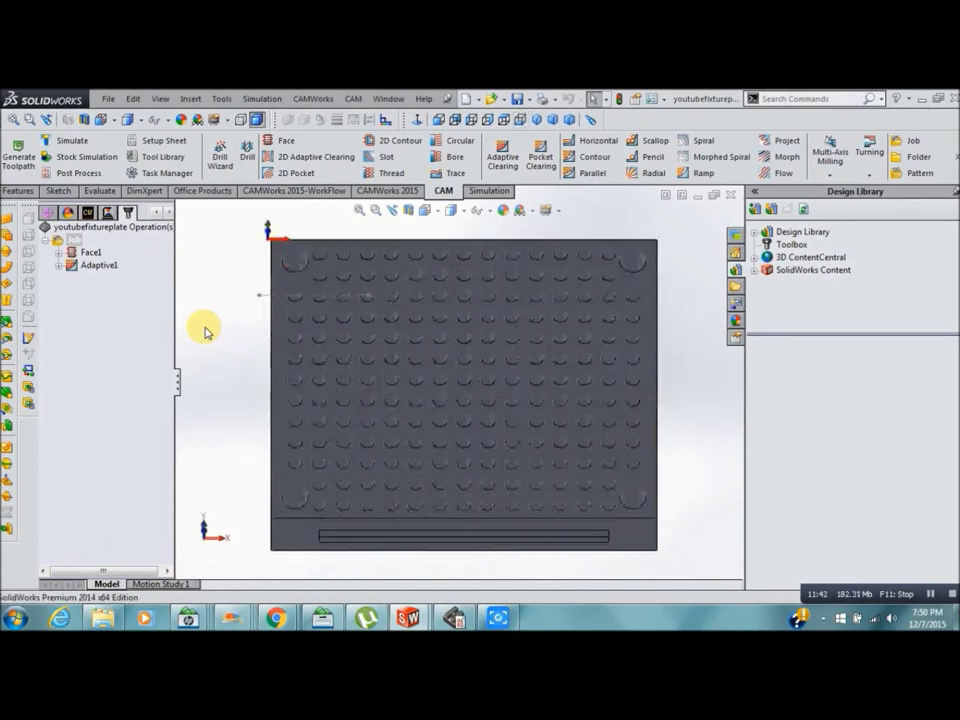
left_click(247, 152)
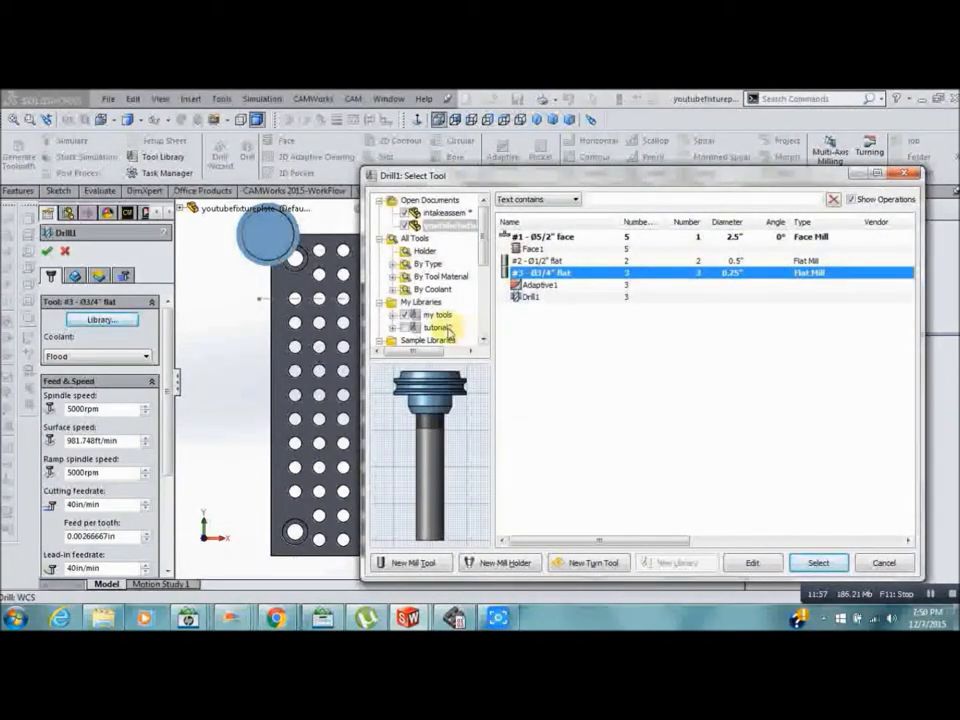
left_click(420, 315)
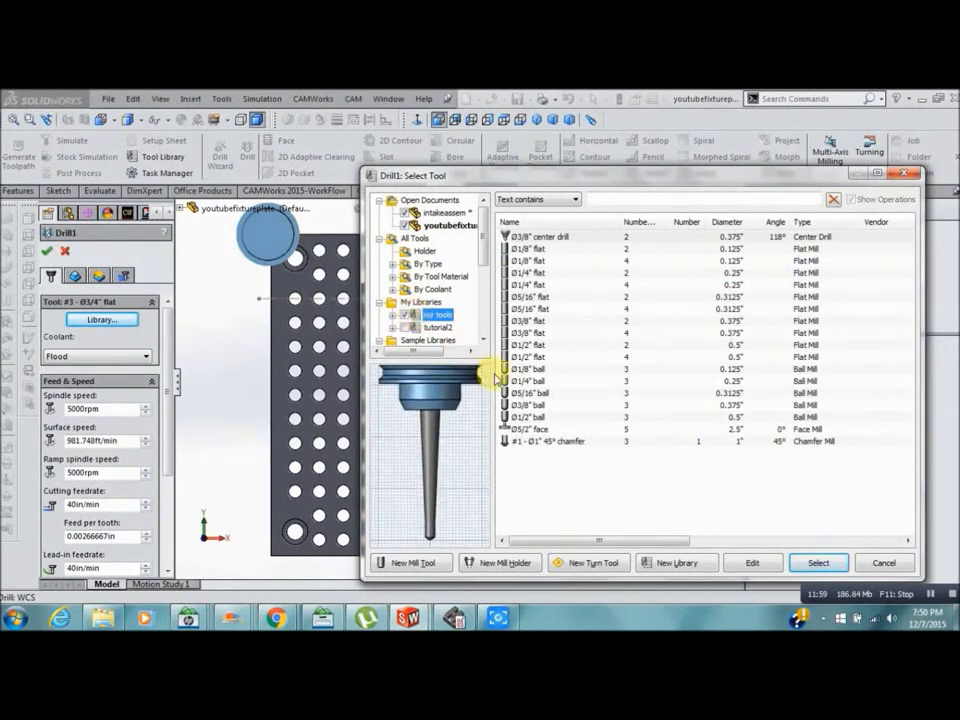
left_click(526, 237)
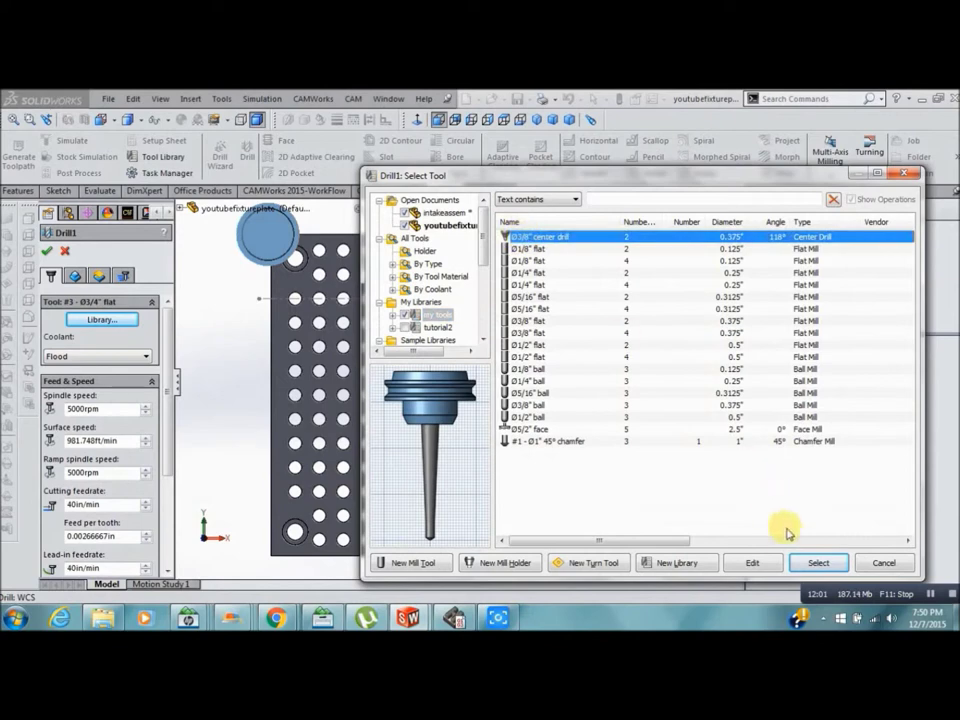
left_click(815, 562)
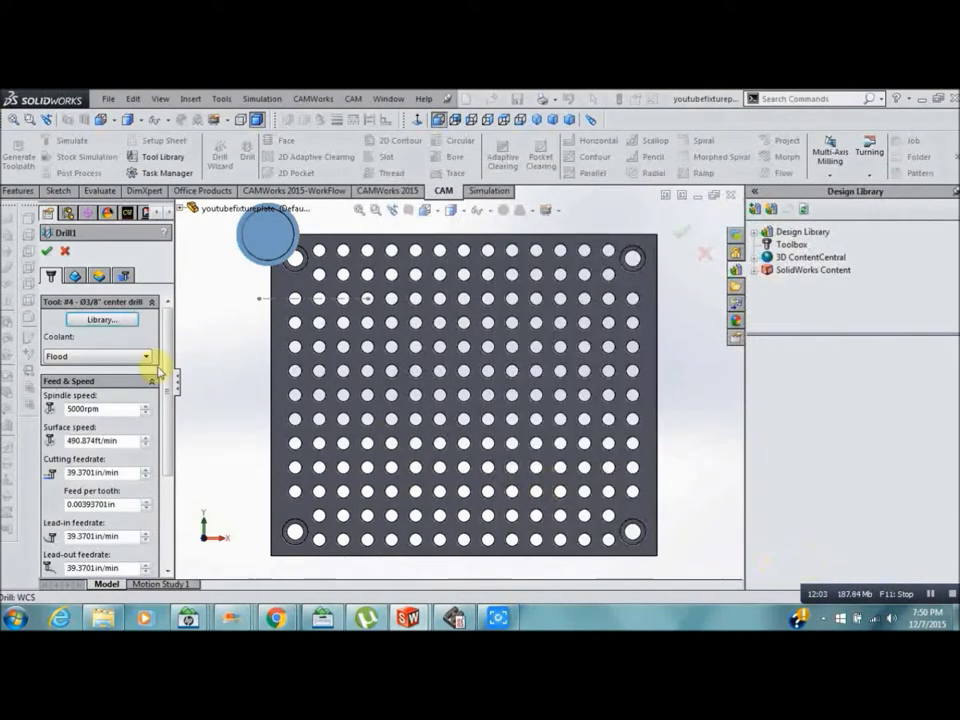
- Select CBORE, Mirror1–3, both 1/2-13 Tapped Holes and LPattern1–2 as drill holes
left_click(74, 276)
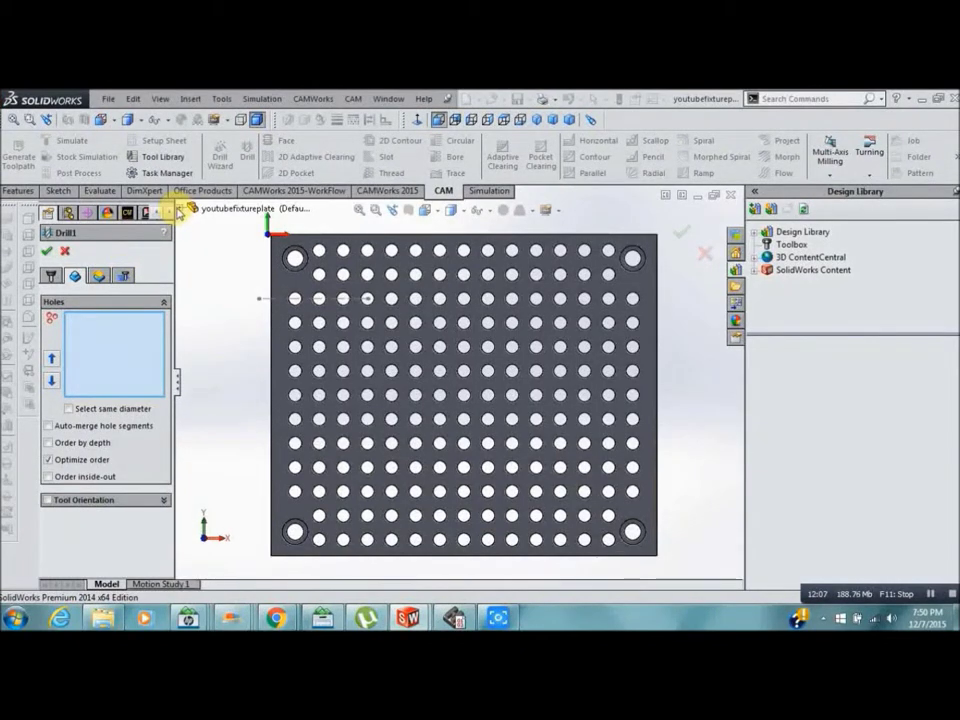
left_click(182, 210)
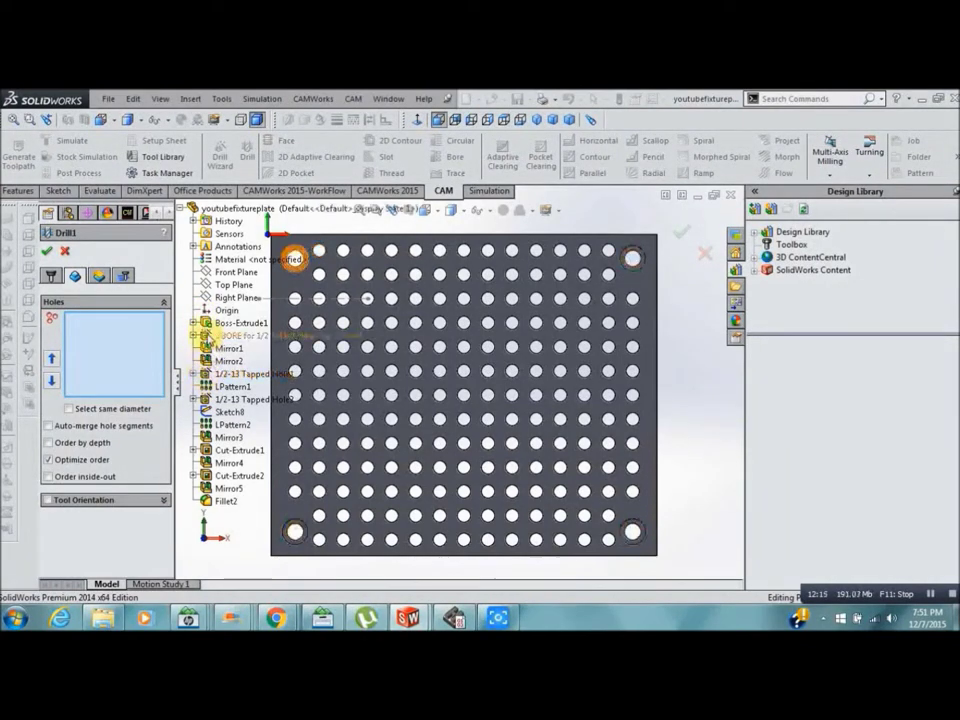
left_click(206, 336)
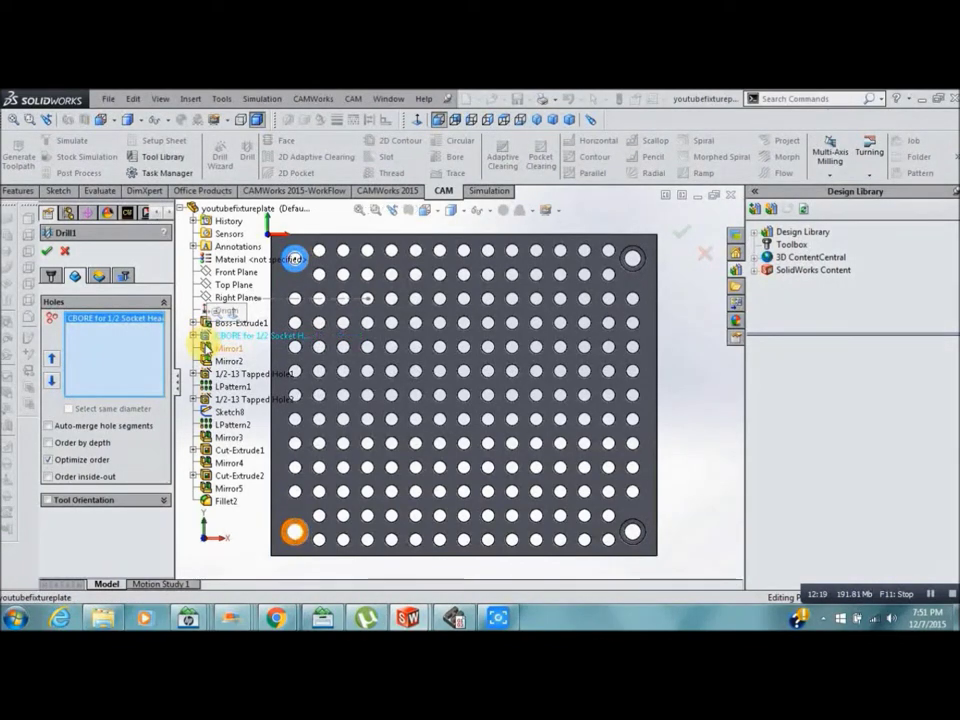
left_click(208, 346)
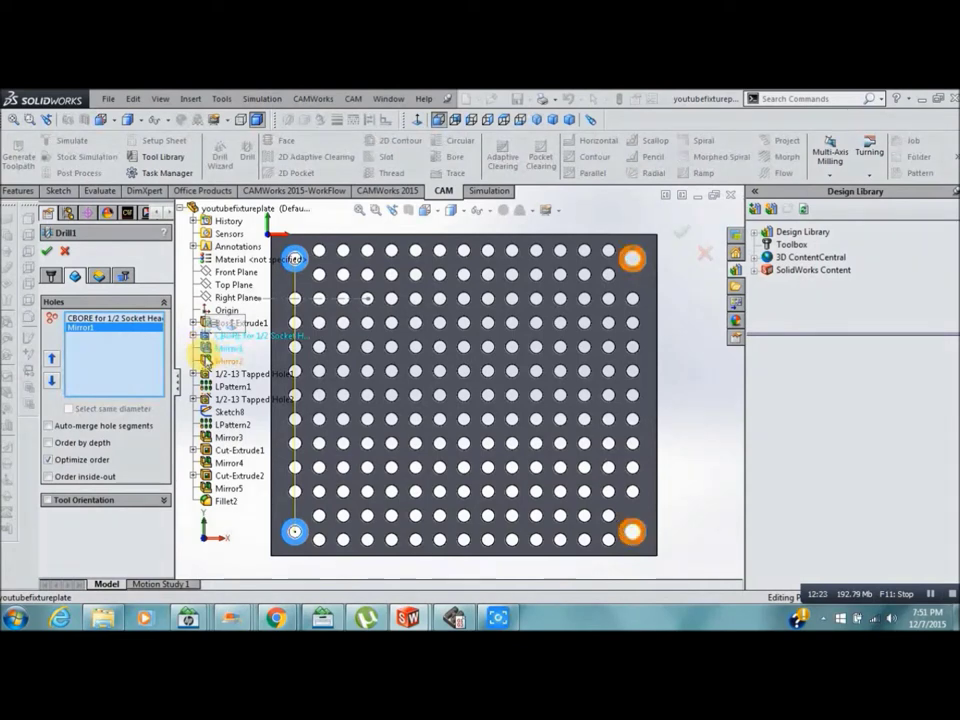
left_click(208, 359)
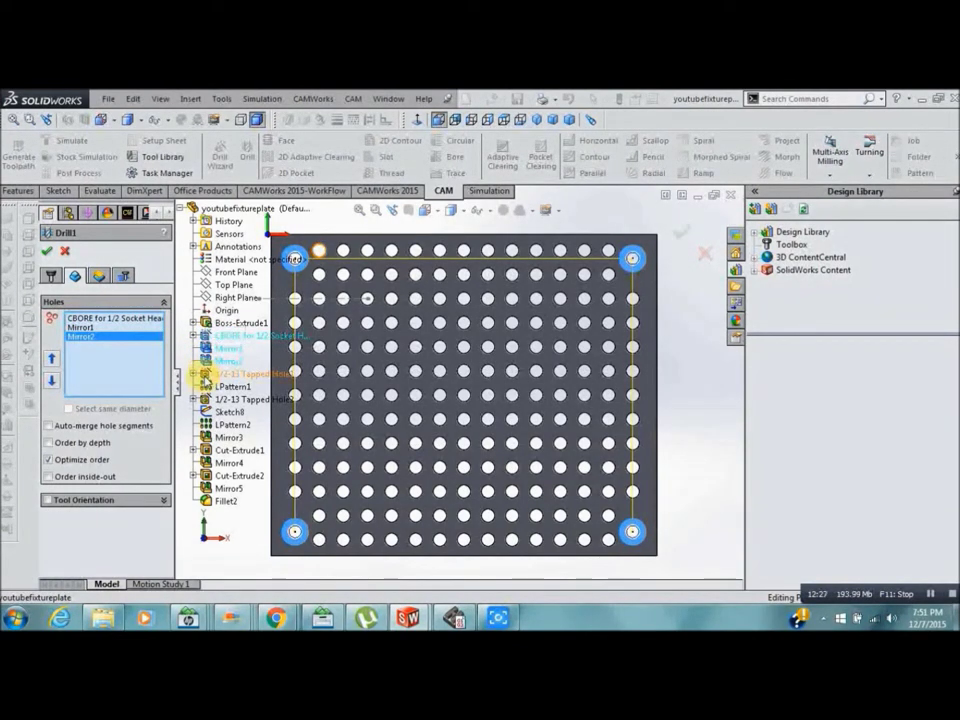
left_click(210, 374)
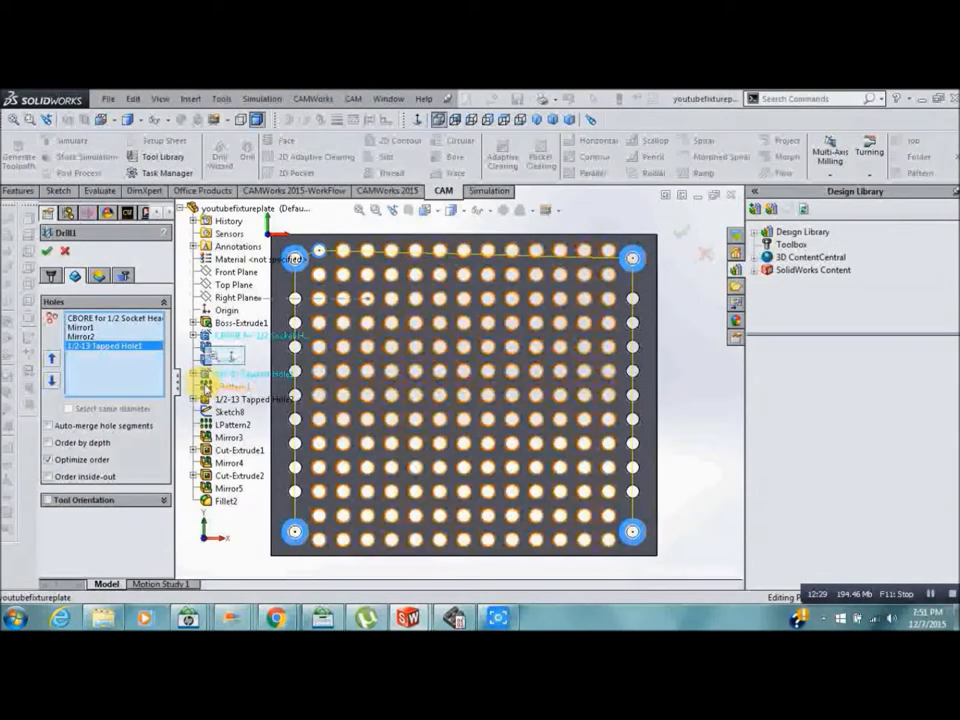
left_click(205, 386)
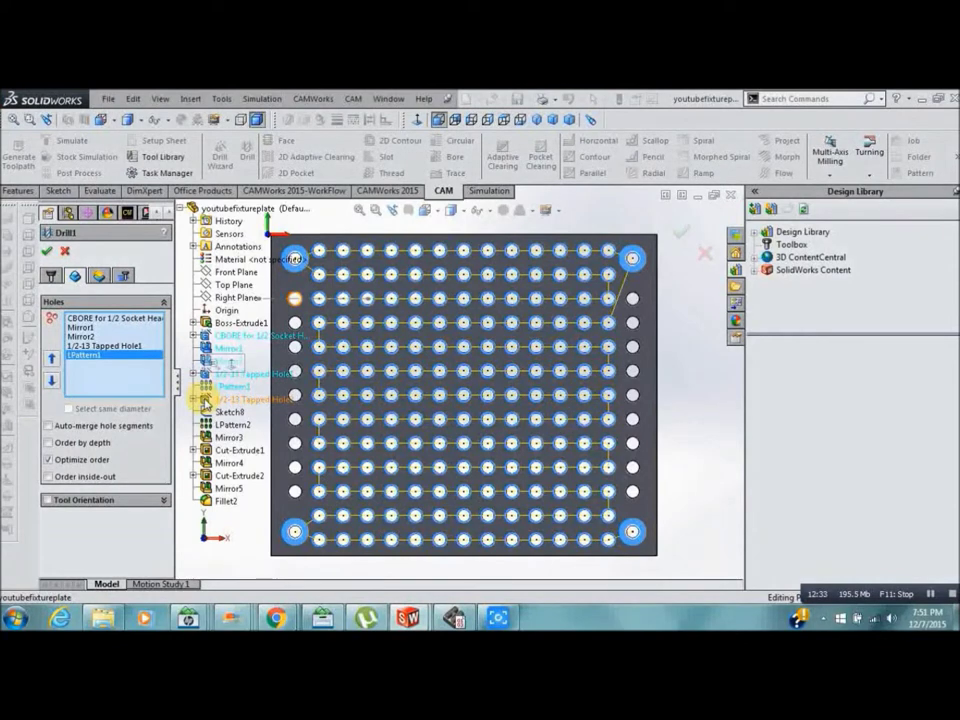
left_click(205, 400)
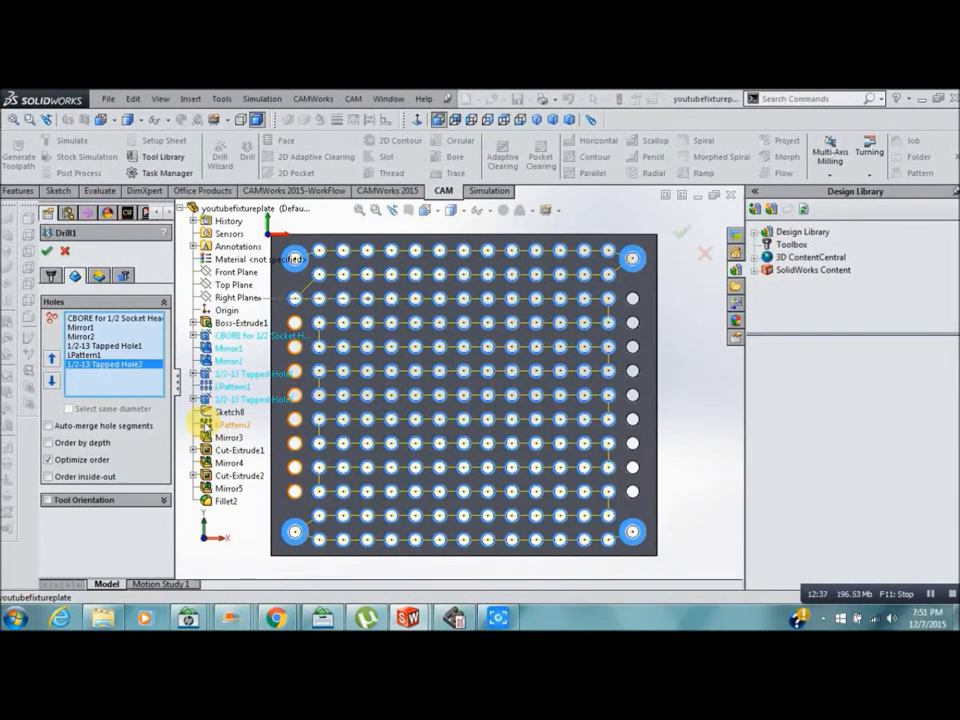
left_click(208, 424)
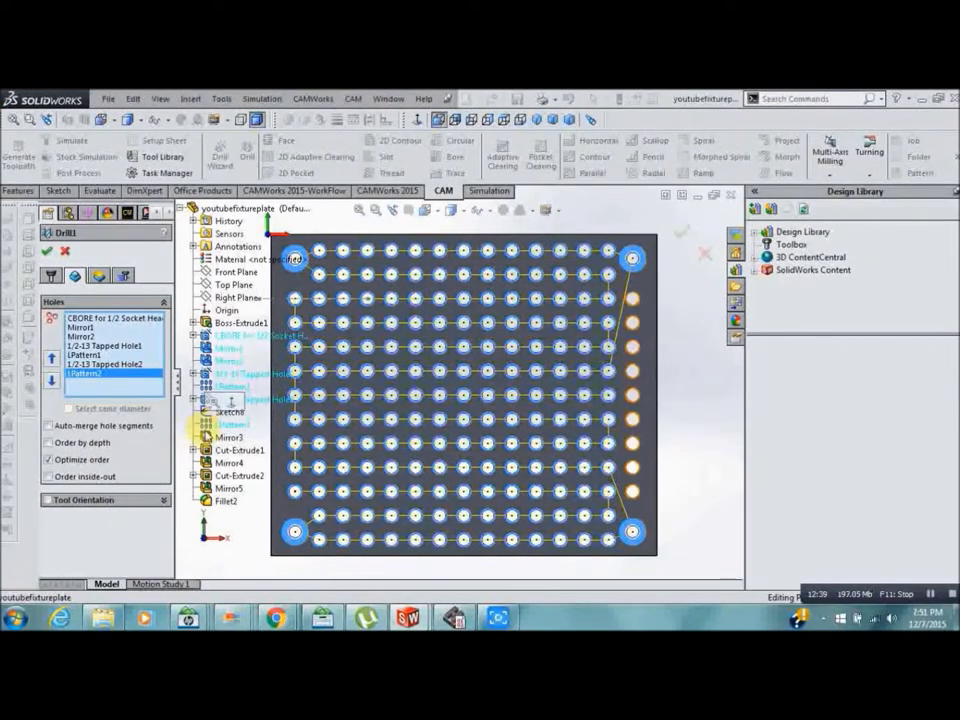
left_click(206, 437)
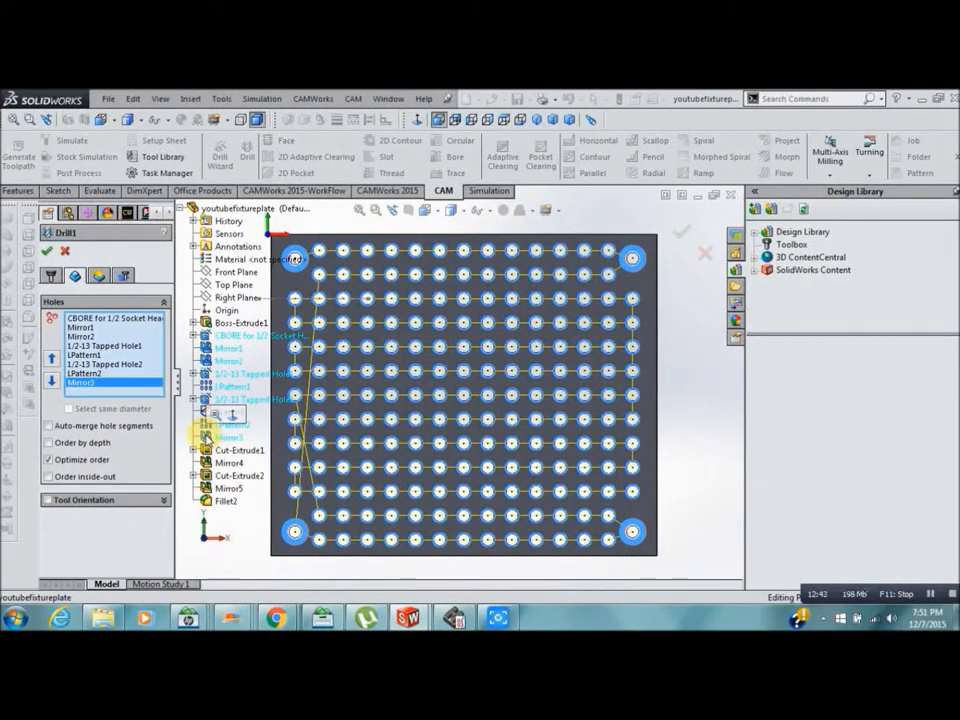
- Set Drill1's bottom to the picked plate face offset -0.050in and generate the toolpath
left_click(100, 277)
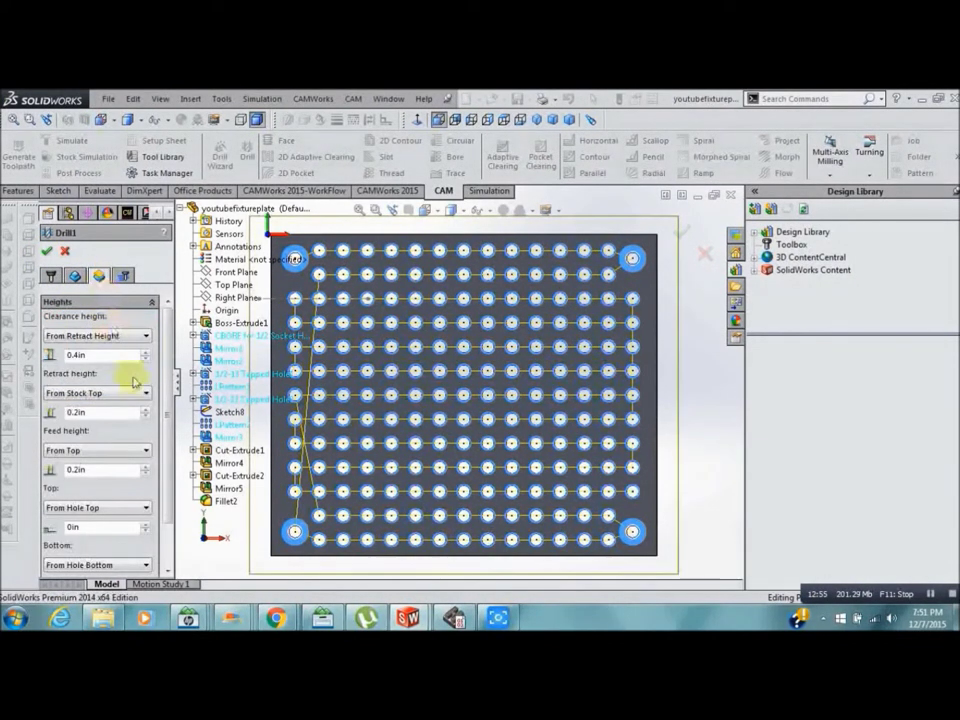
scroll(165, 556, "down", 2)
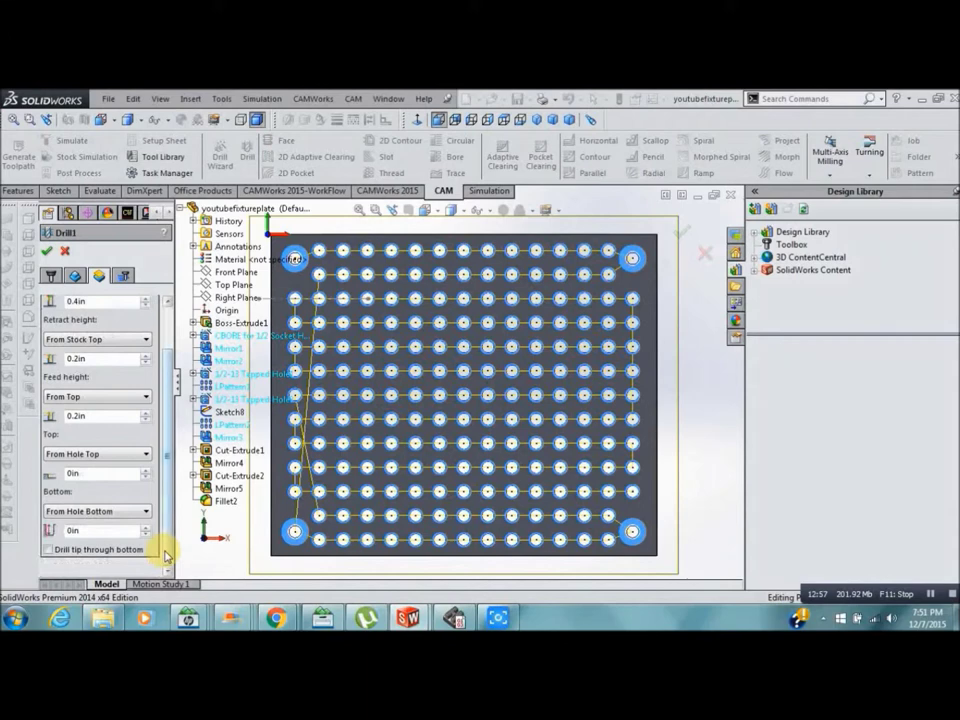
left_click(146, 512)
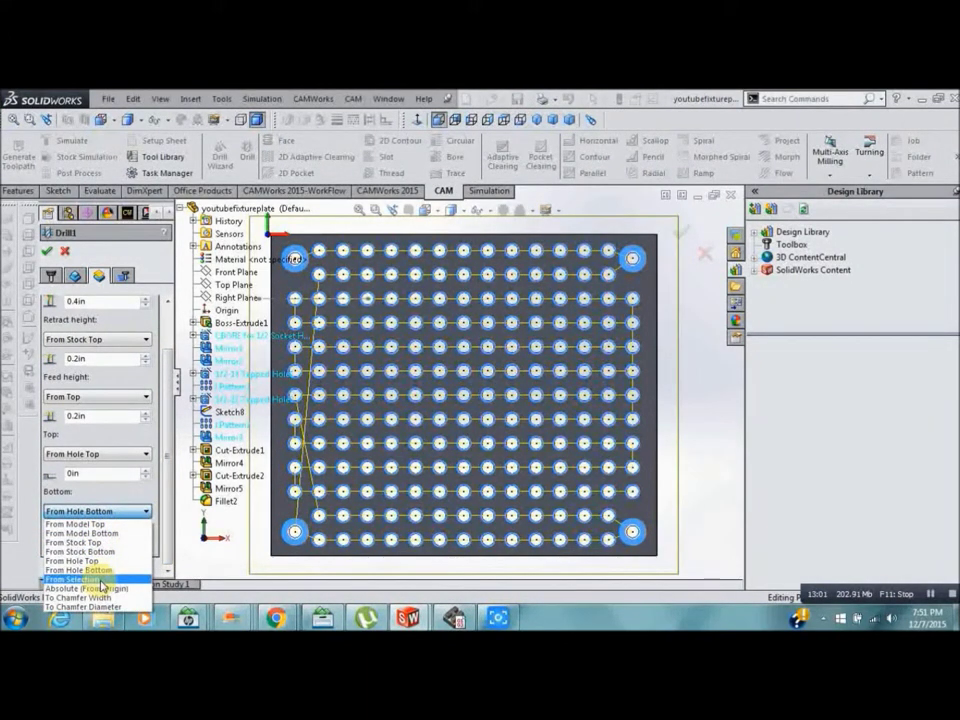
left_click(100, 580)
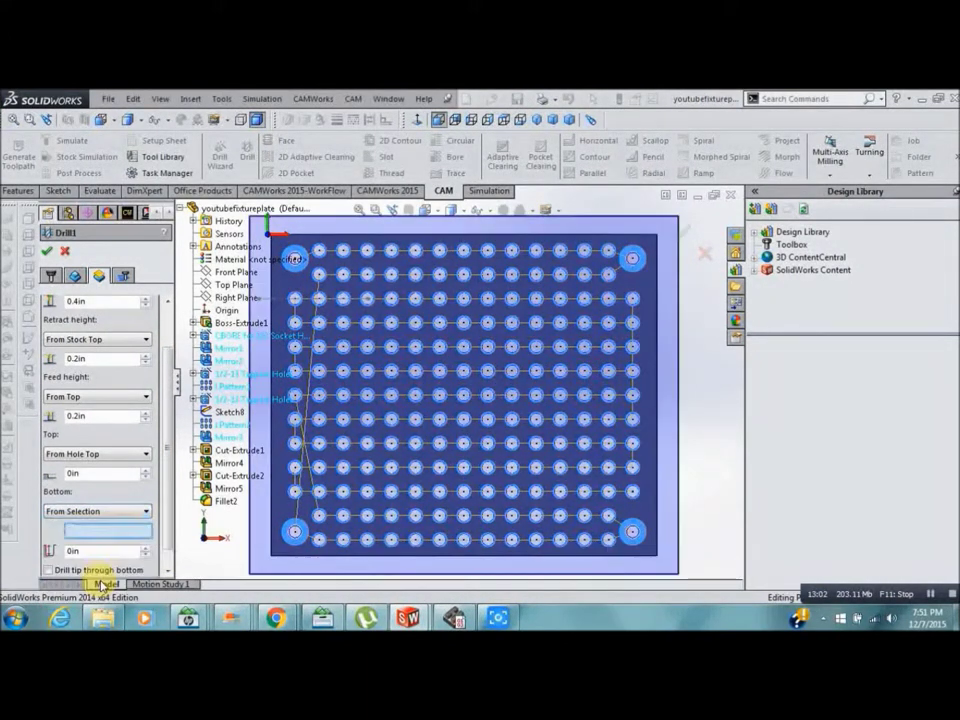
left_click(302, 406)
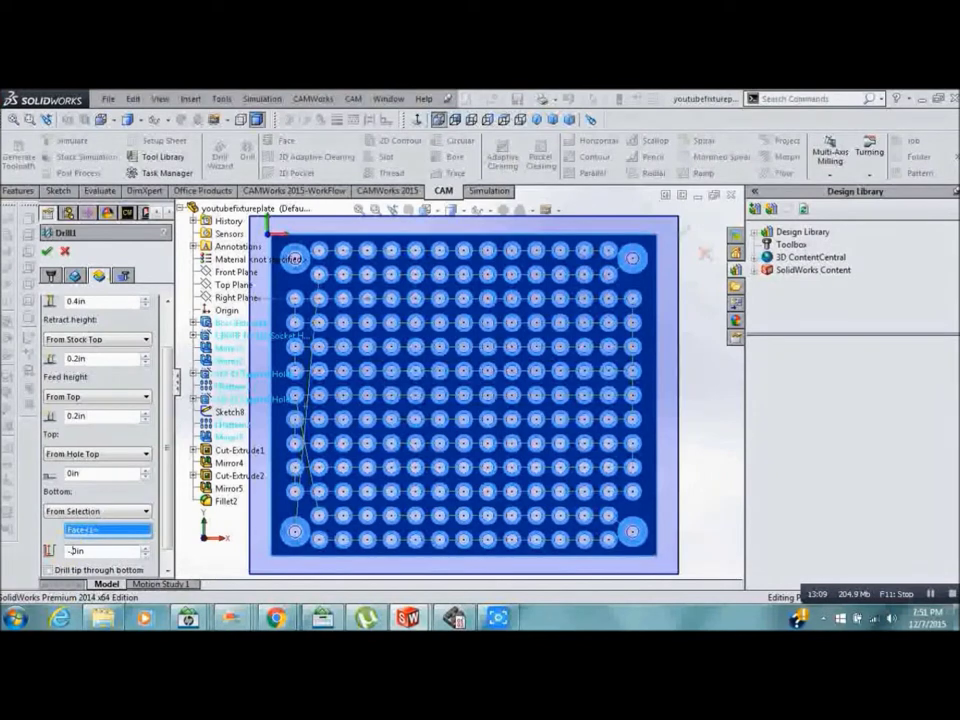
type("-")
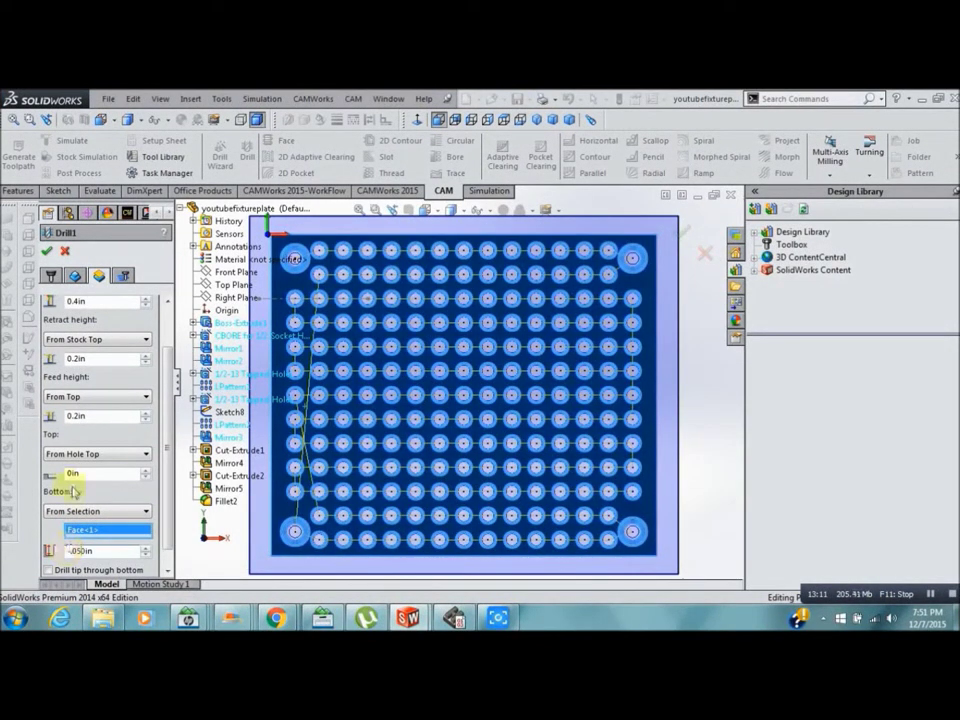
left_click(46, 254)
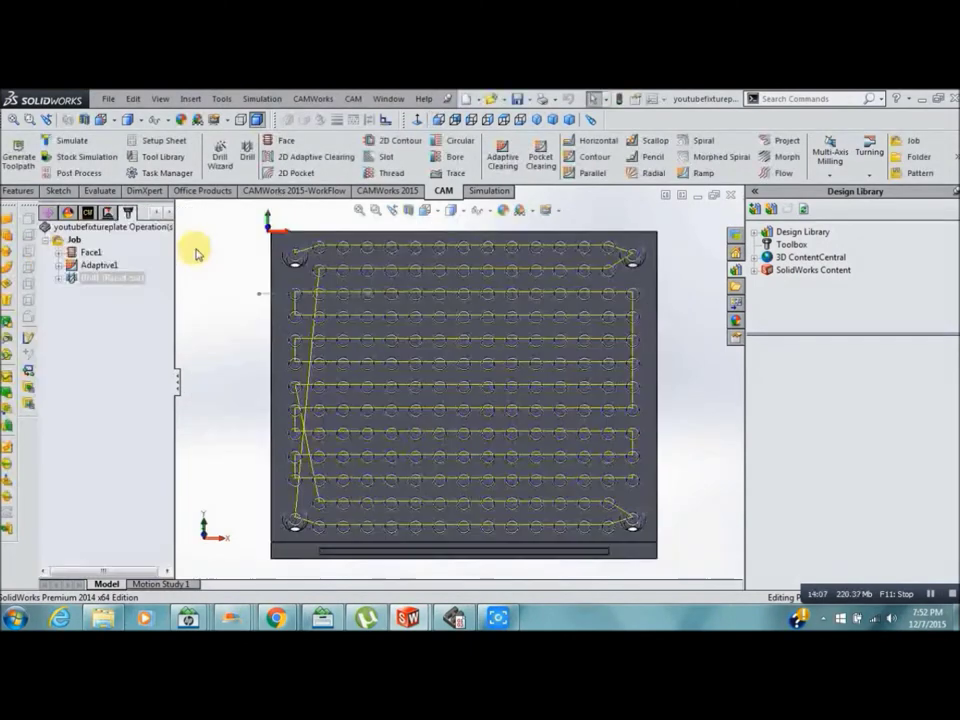
- Add a Drill2 operation and give it a newly defined 0.25-inch drill from the tool library
left_click(247, 156)
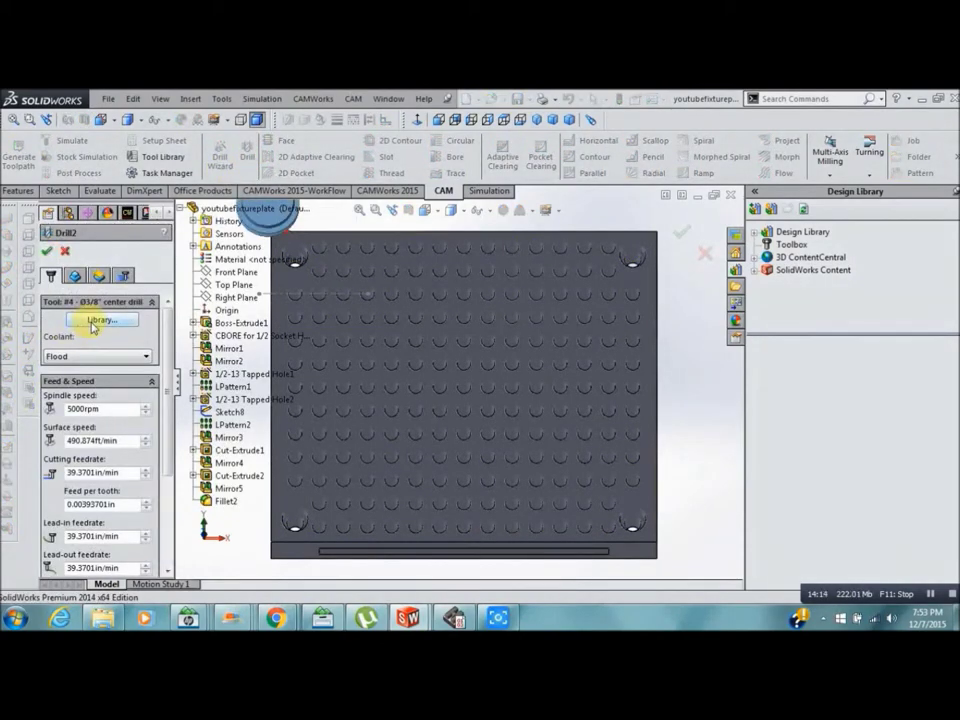
left_click(96, 320)
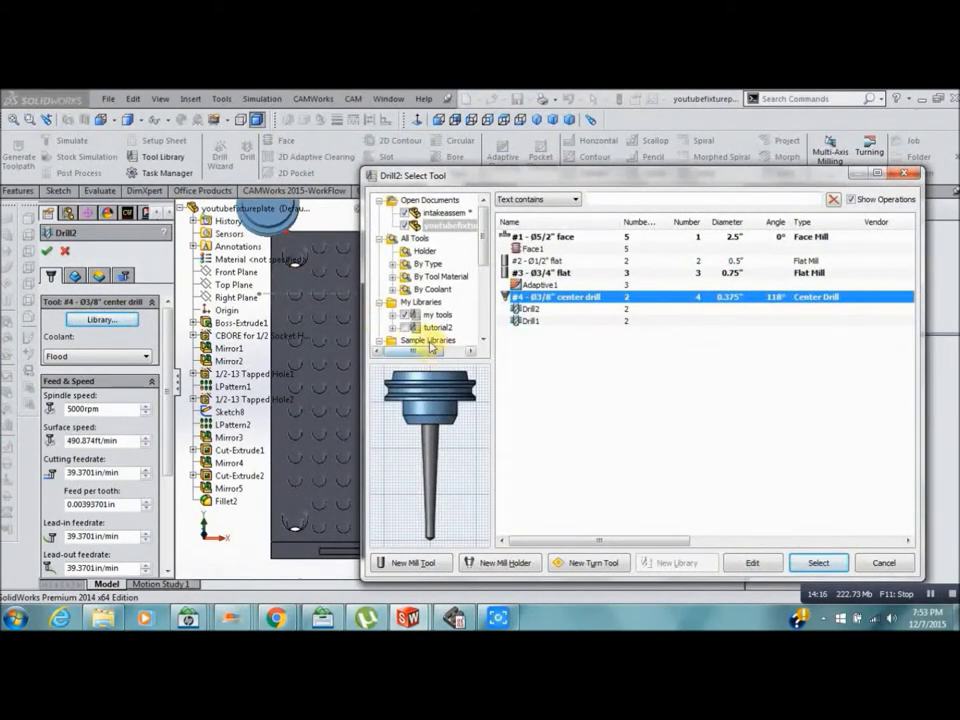
left_click(414, 565)
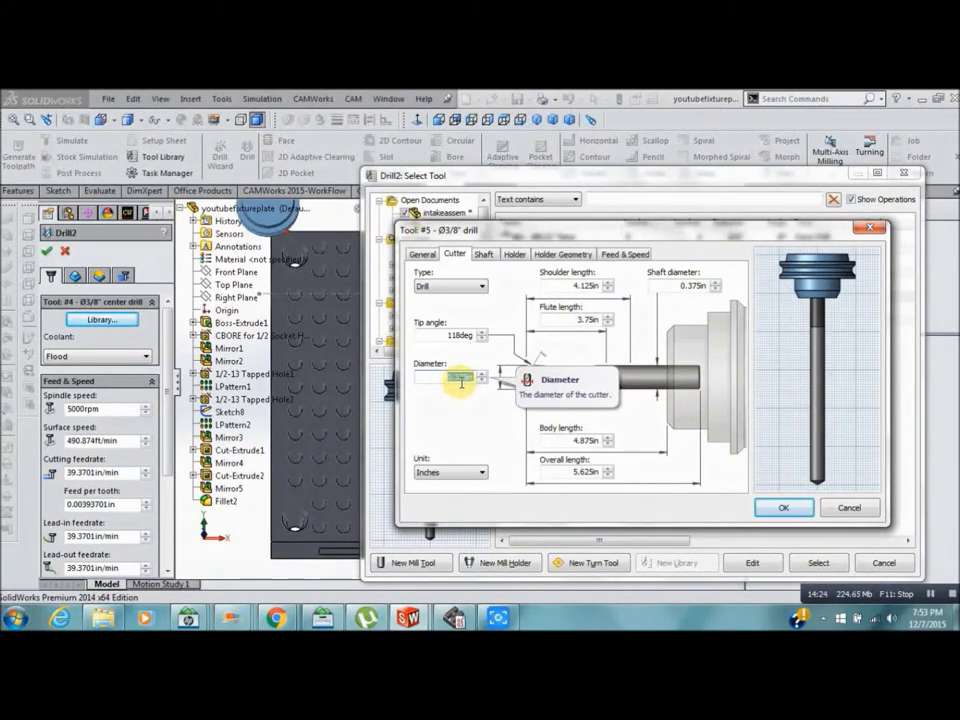
type(".25")
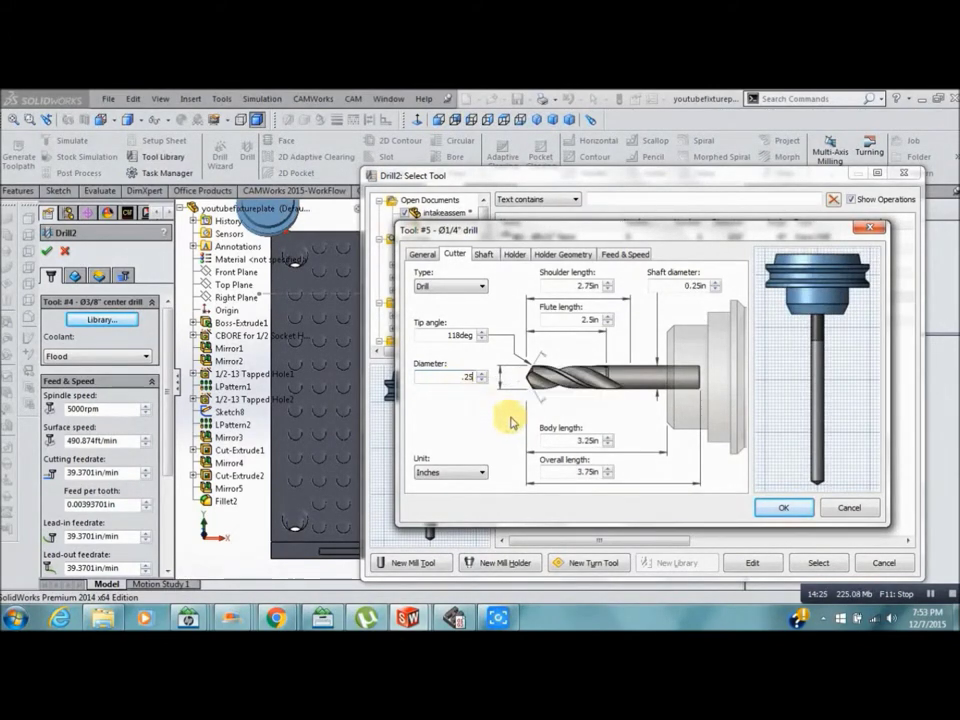
left_click(781, 508)
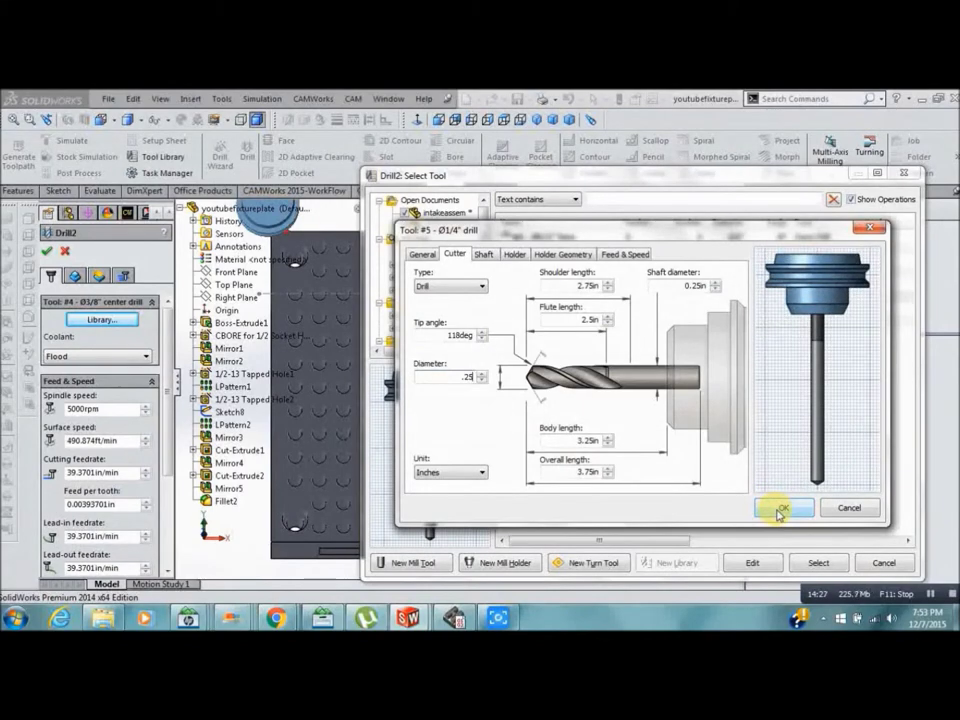
left_click(815, 563)
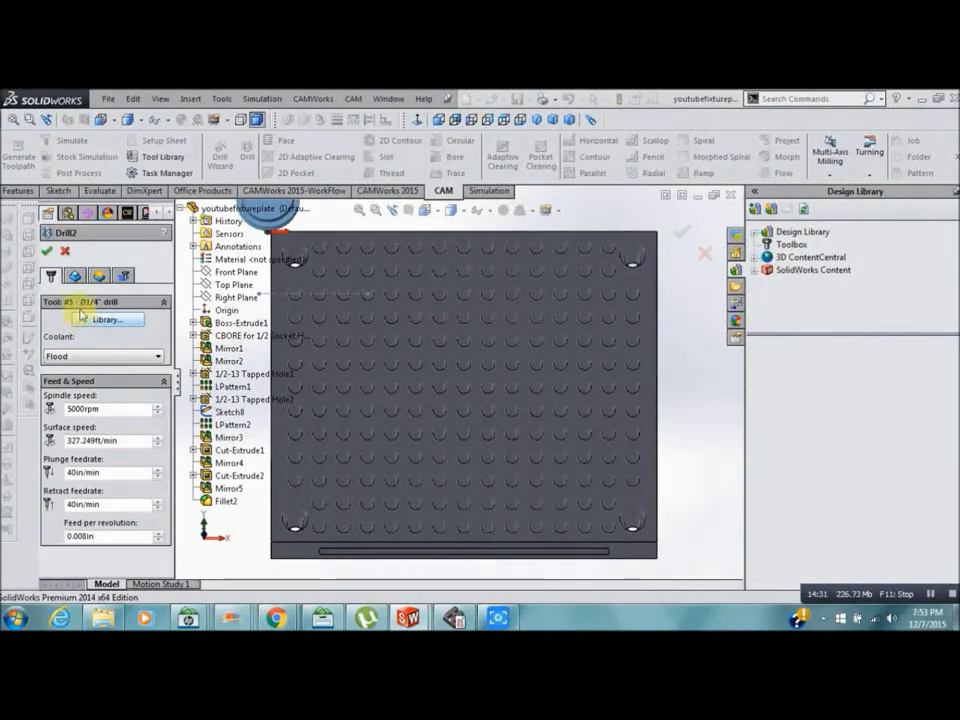
left_click(74, 277)
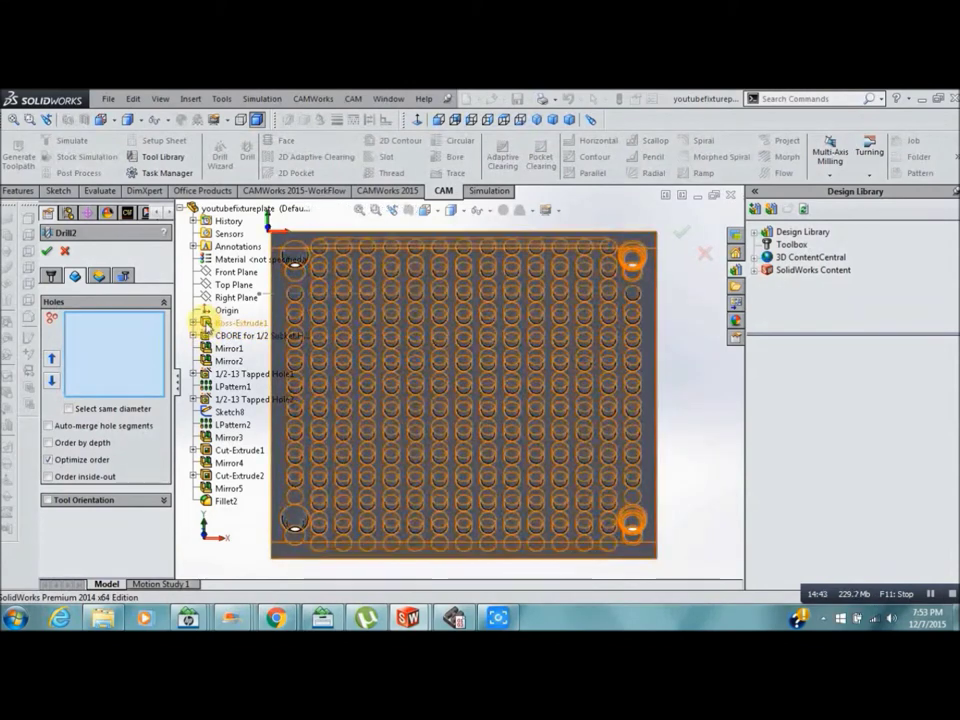
- Add the CBORE for 1/2 Socket Head Cap Screw, Mirror1 and Mirror2 features to Drill2's holes
left_click(205, 338)
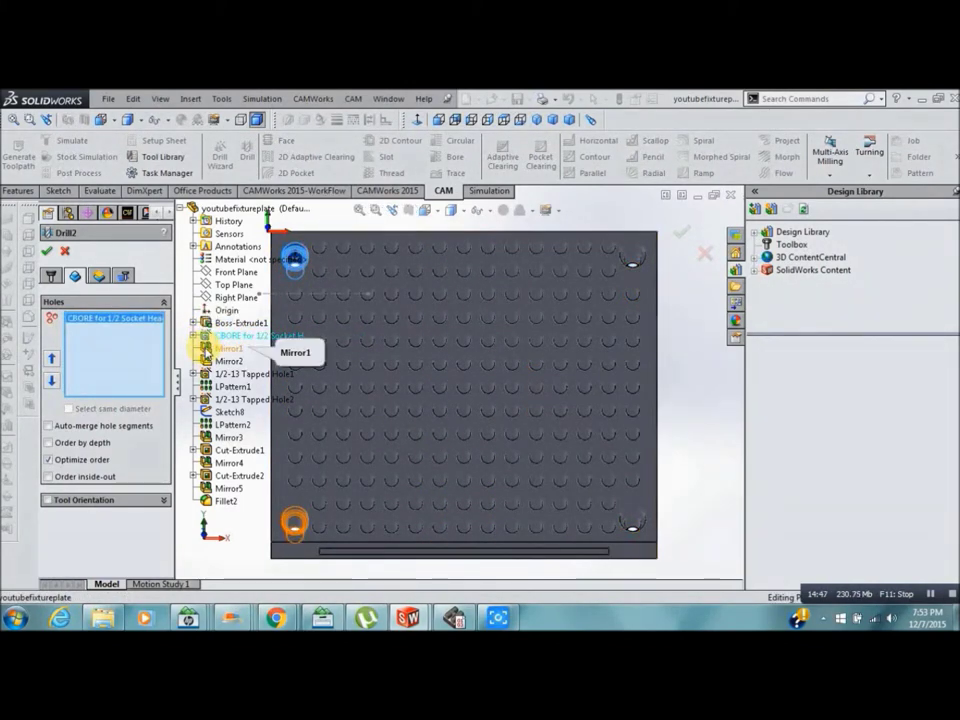
left_click(205, 350)
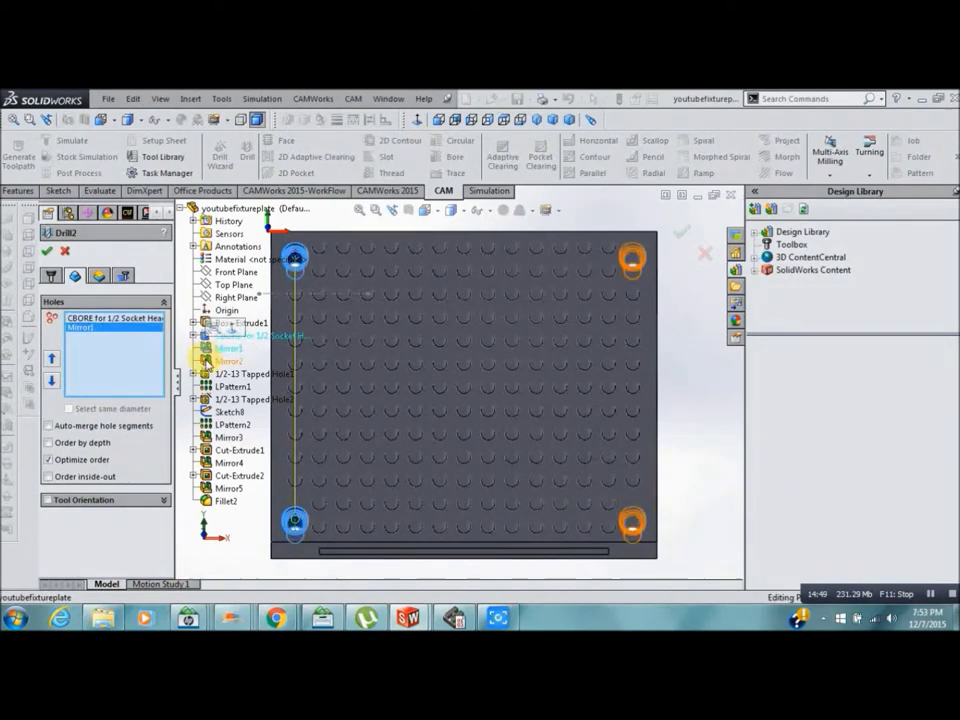
left_click(206, 360)
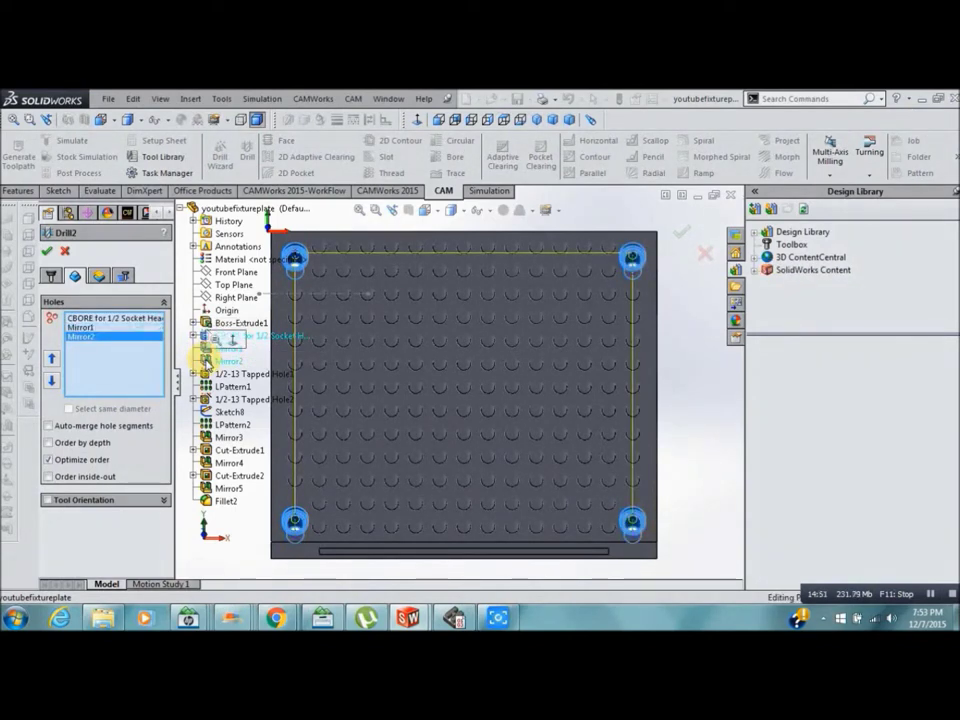
- Make Drill2's drill tip break through the plate bottom by 0.025 in
left_click(97, 276)
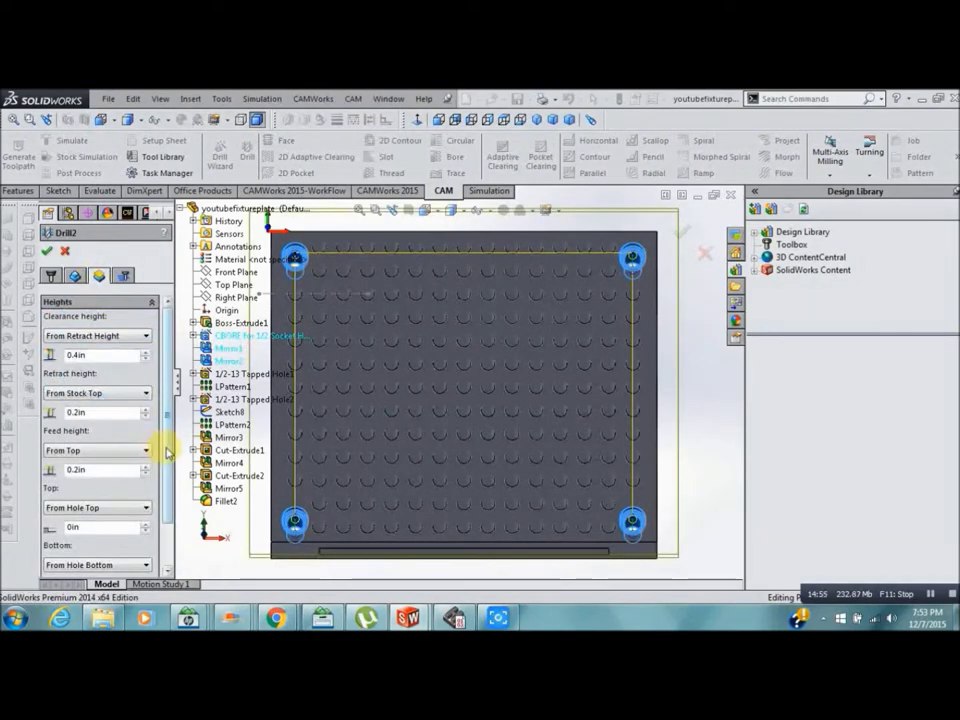
scroll(168, 468, "down", 1)
scroll(168, 468, "down", 1)
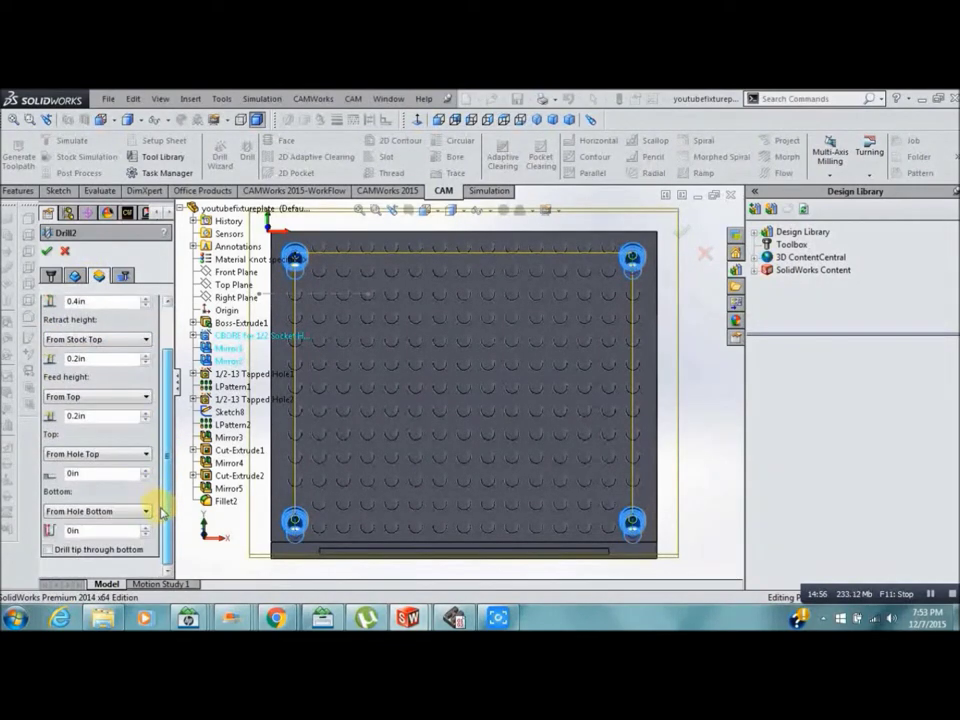
left_click(47, 550)
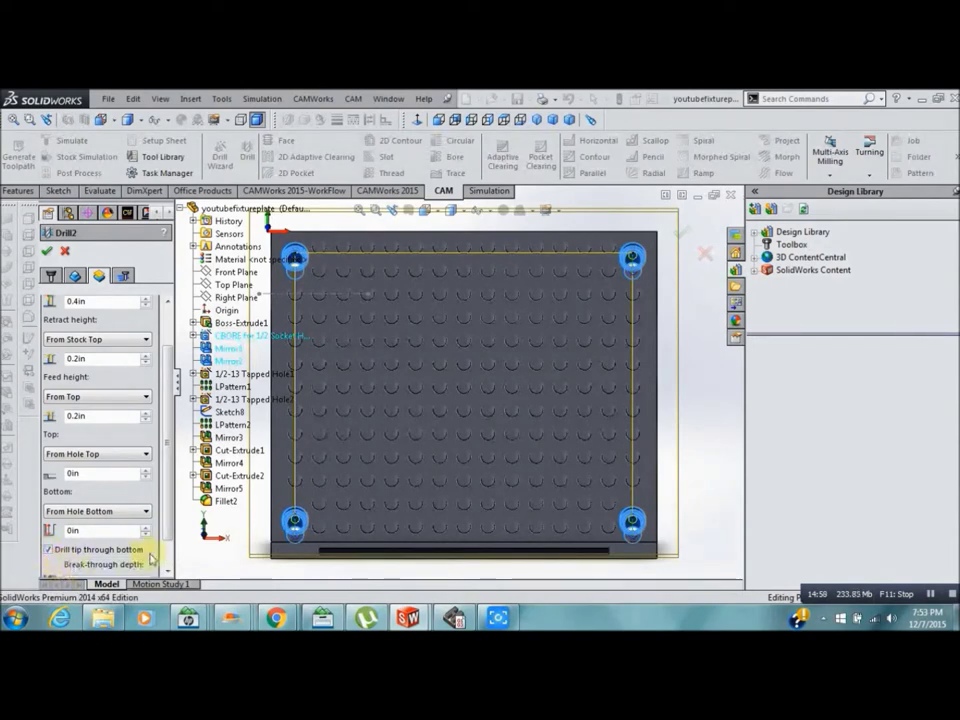
scroll(165, 556, "down", 1)
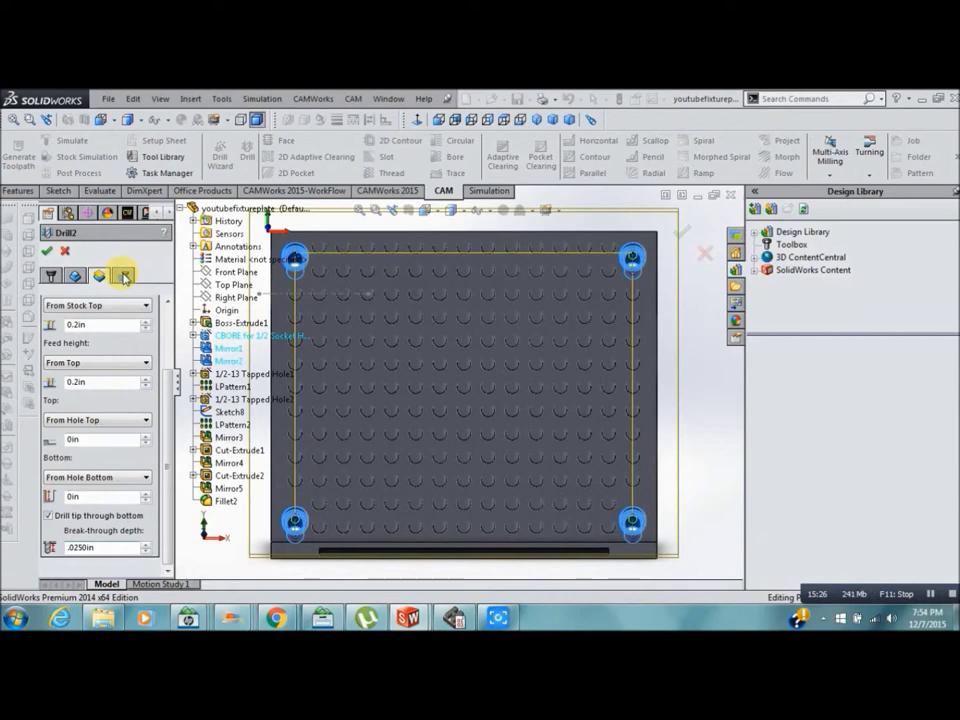
- Set Drill2's cycle to Chip breaking - partial retract and finish the operation
left_click(124, 276)
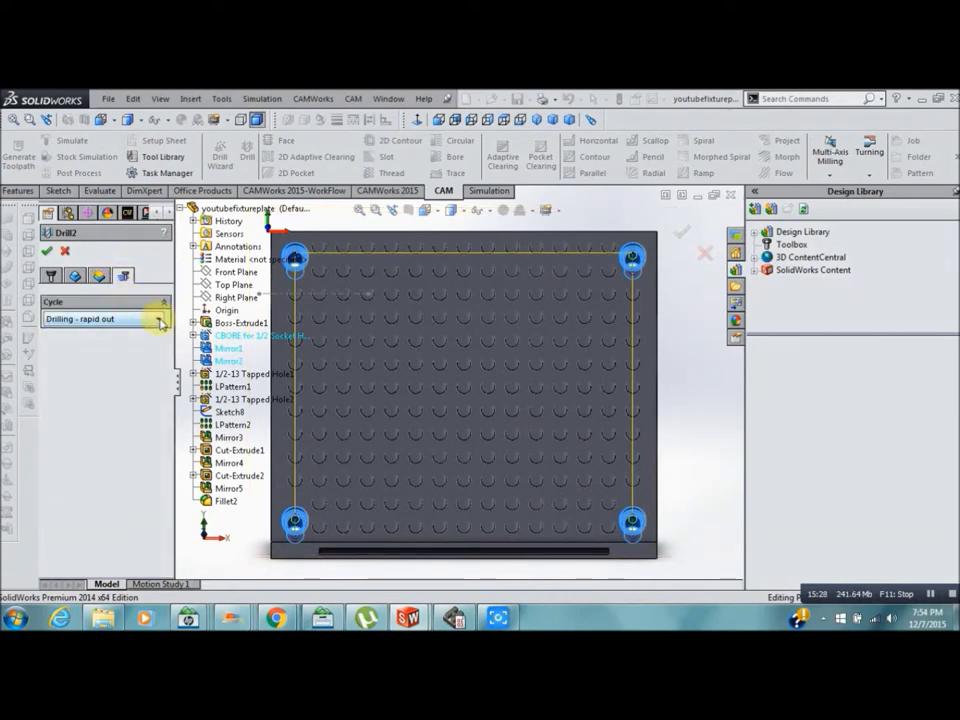
left_click(160, 320)
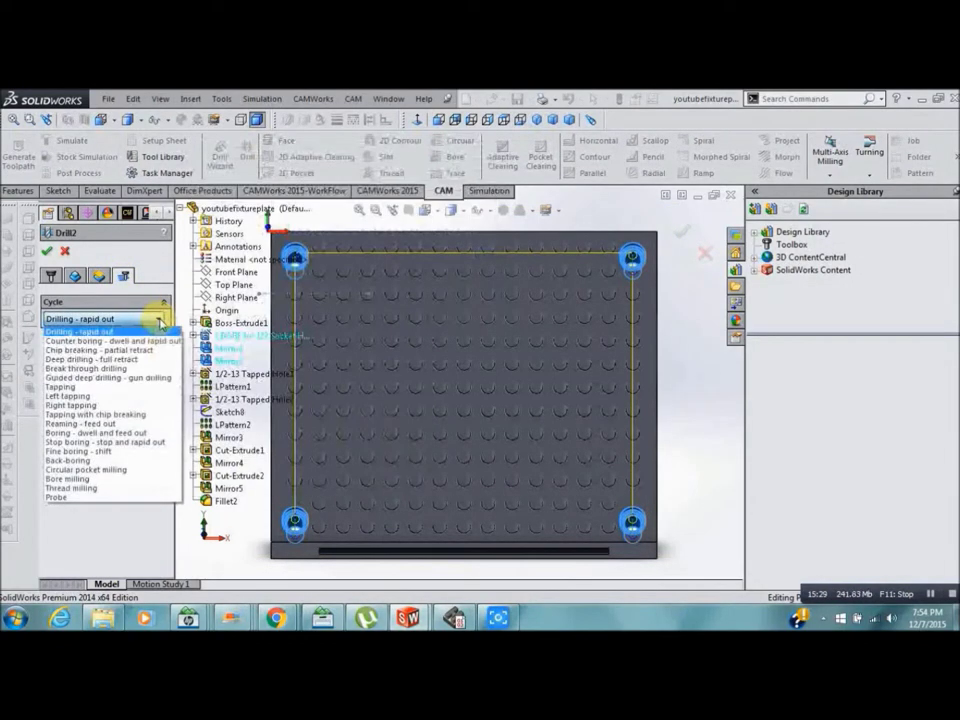
left_click(118, 351)
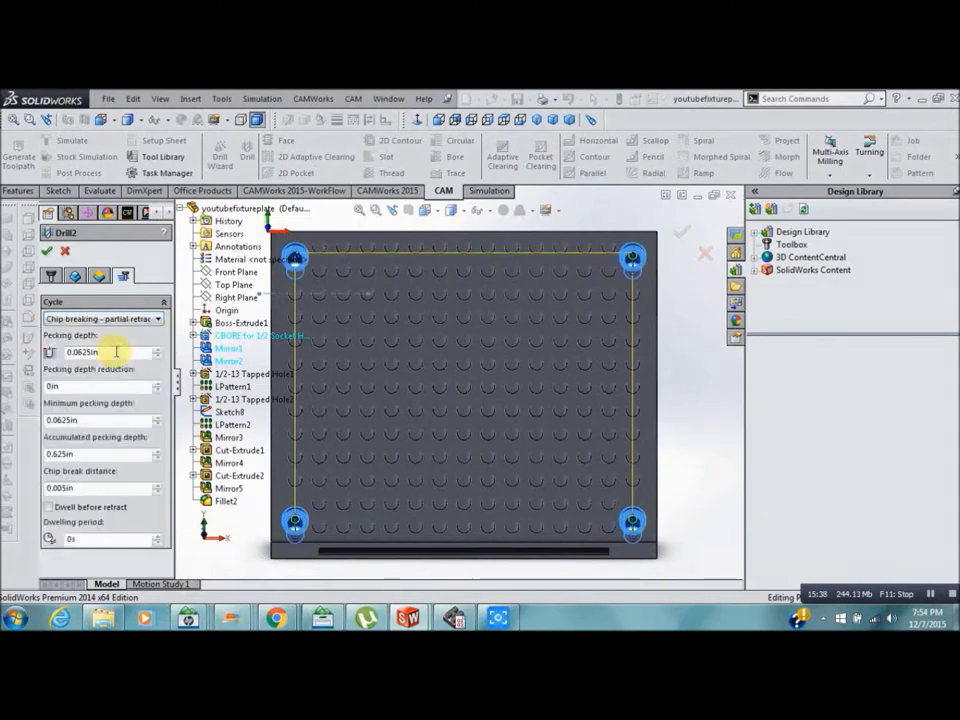
left_click(48, 254)
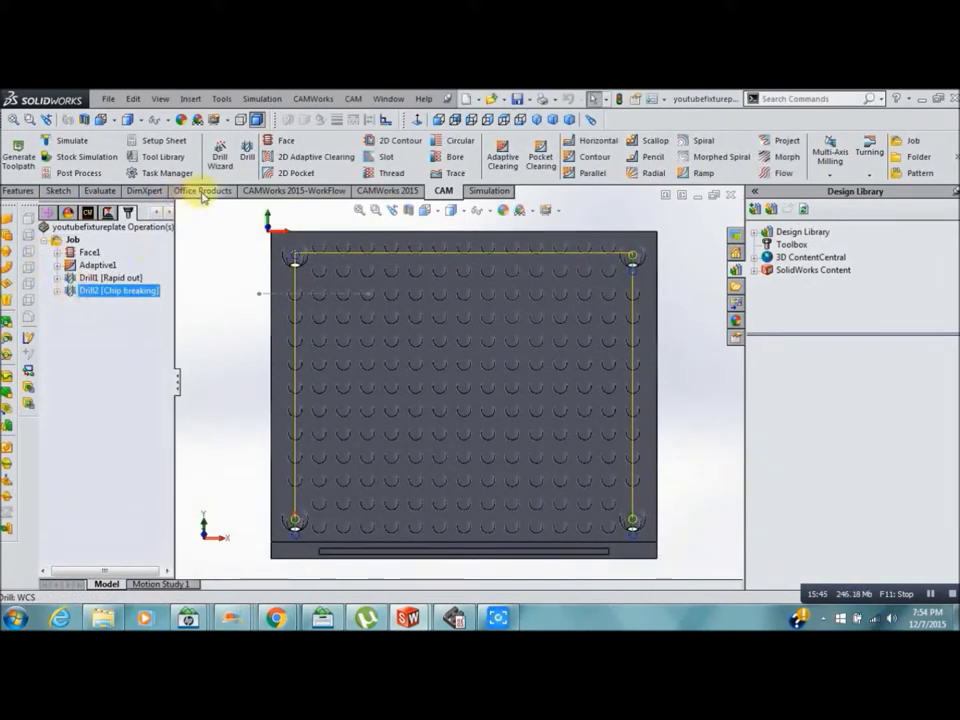
left_click(250, 155)
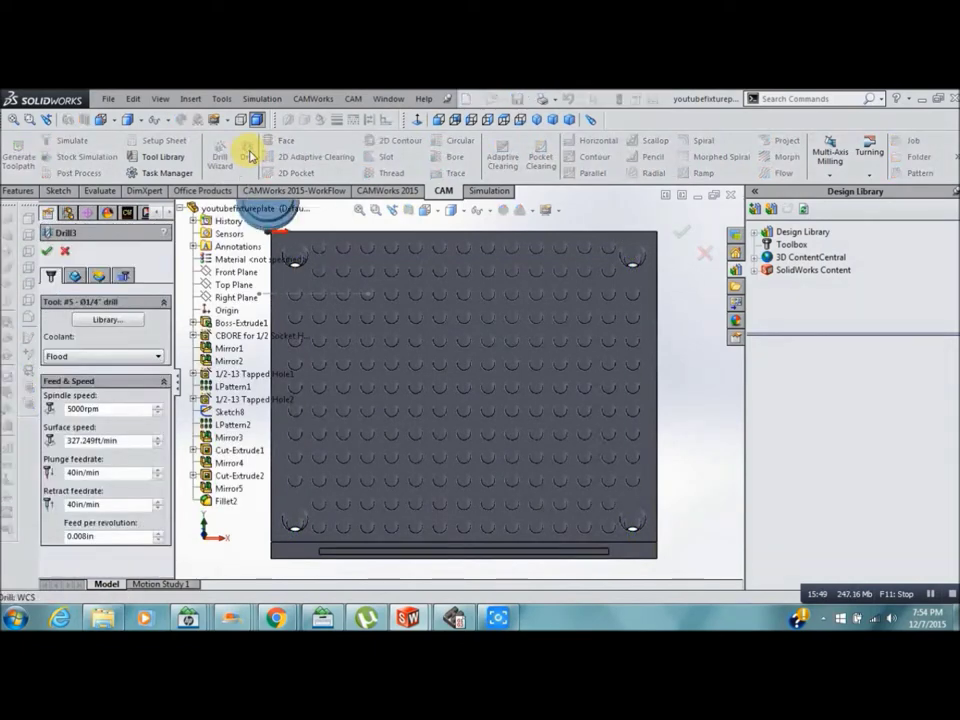
- Define a new 0.4219-inch drill in the library and assign it to Drill3
left_click(123, 322)
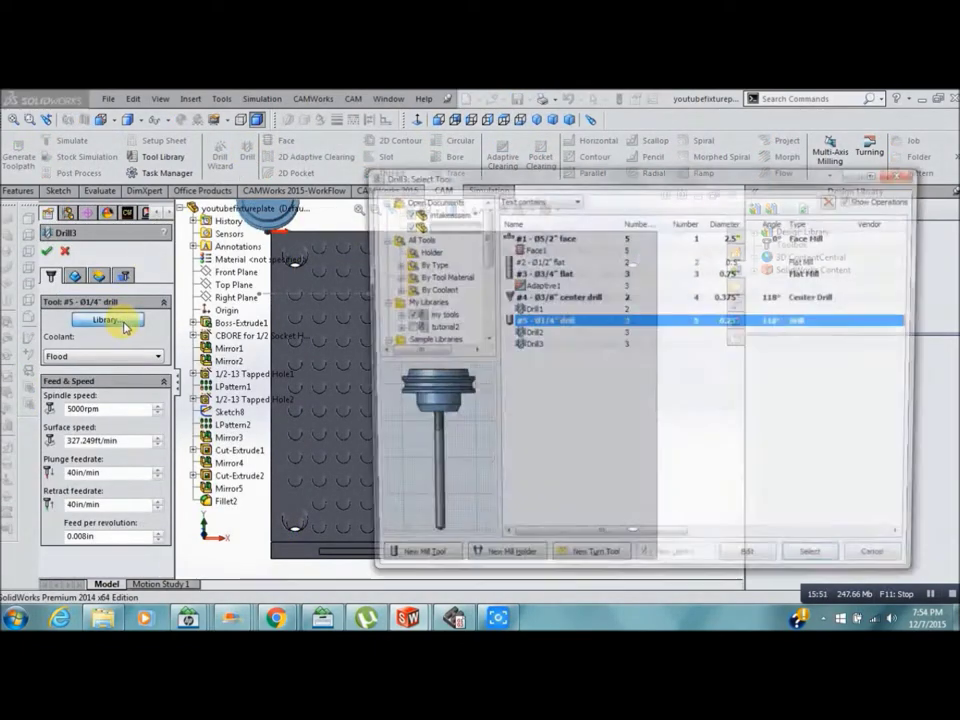
left_click(418, 563)
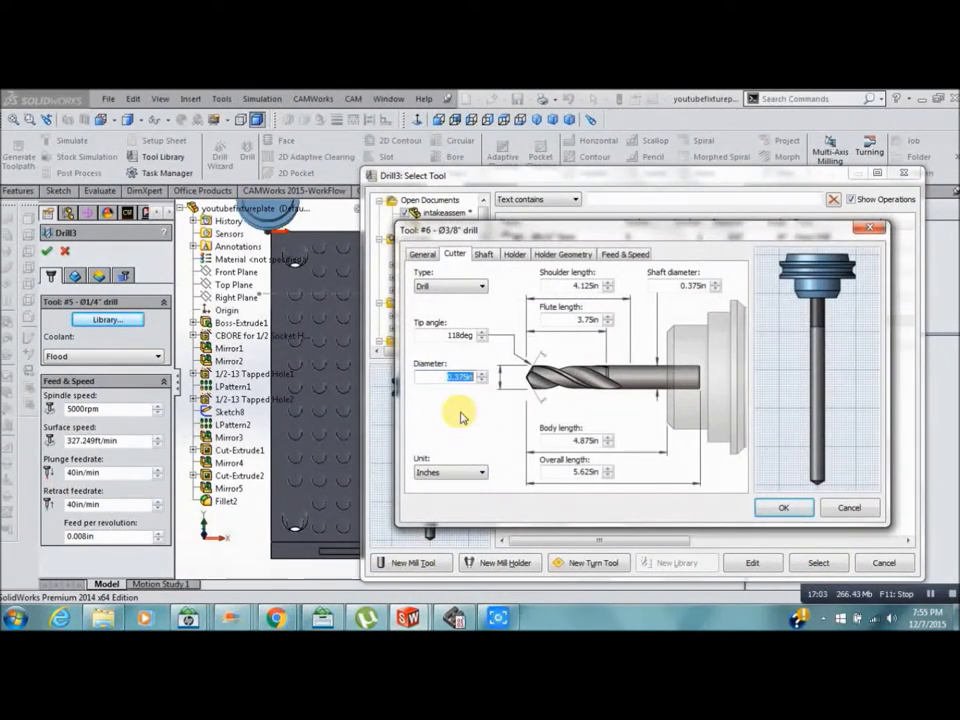
type(".4219")
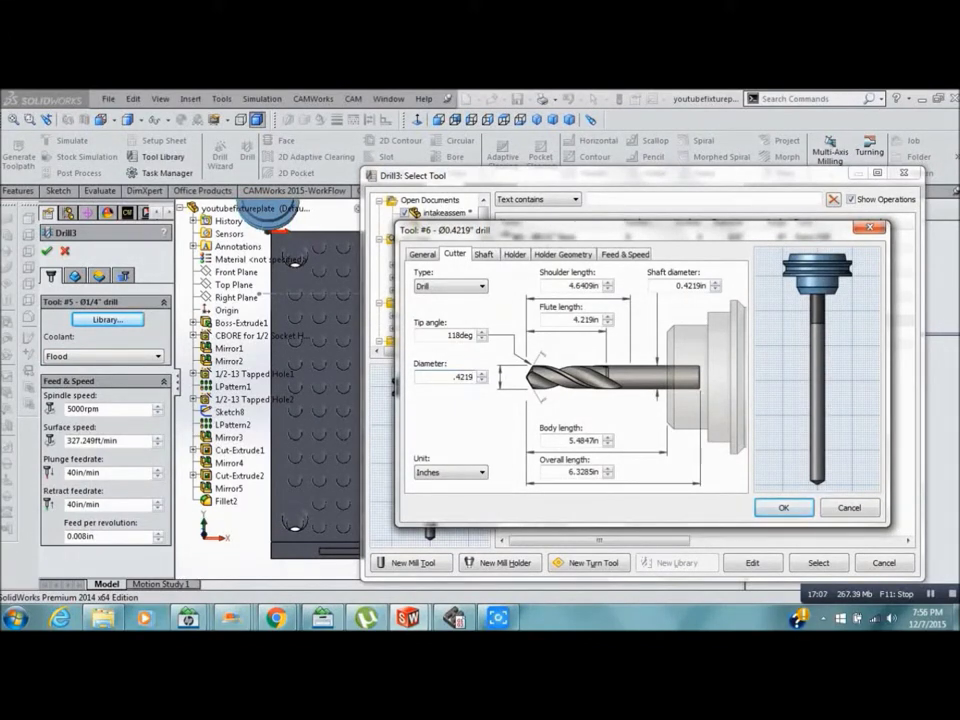
left_click(771, 509)
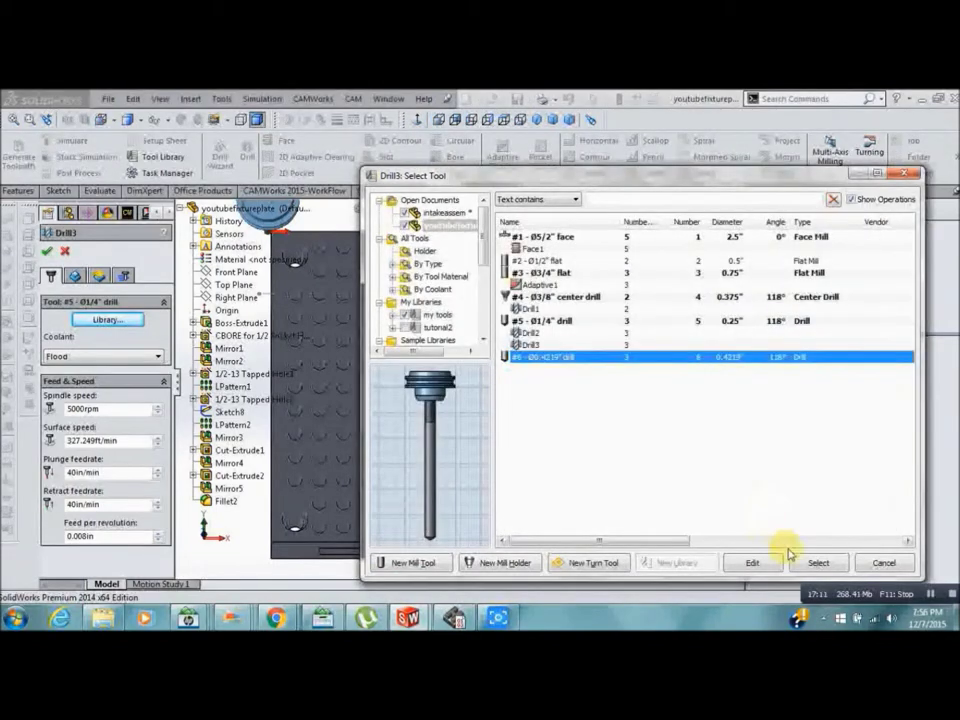
left_click(816, 563)
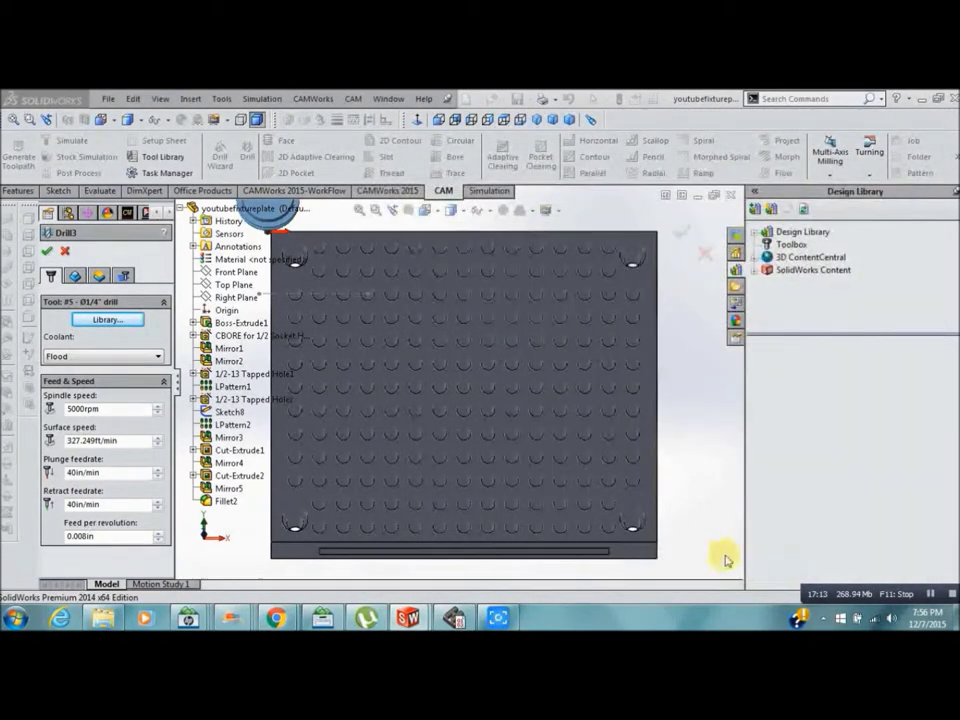
left_click(73, 276)
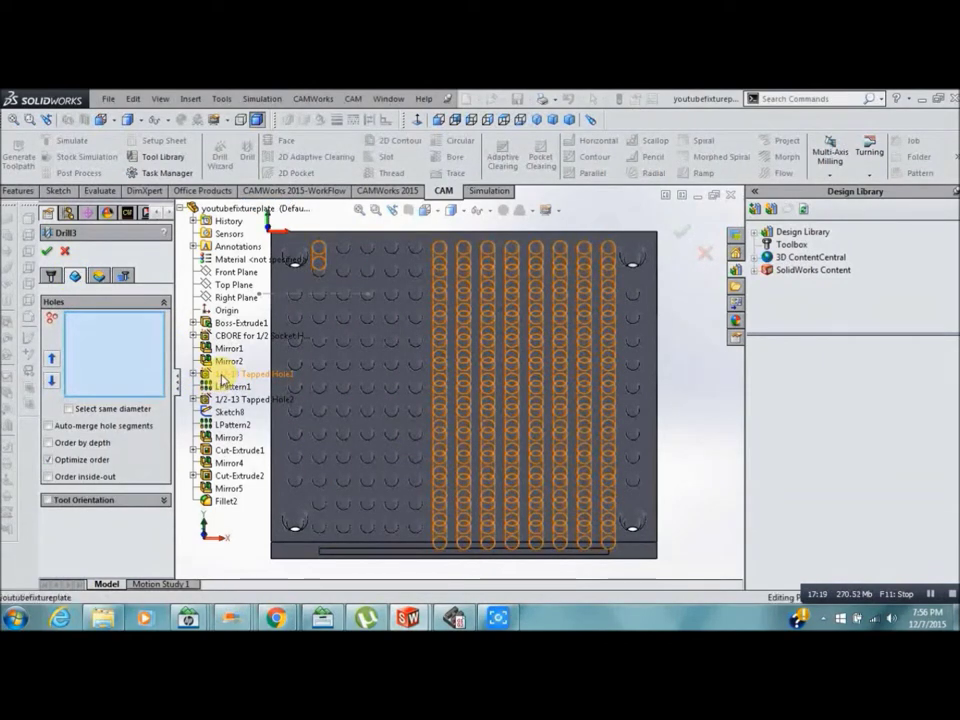
- Add 1/2-13 Tapped Hole1, LPattern1, Tapped Hole2, LPattern2 and Mirror3 holes to Drill3
left_click(222, 376)
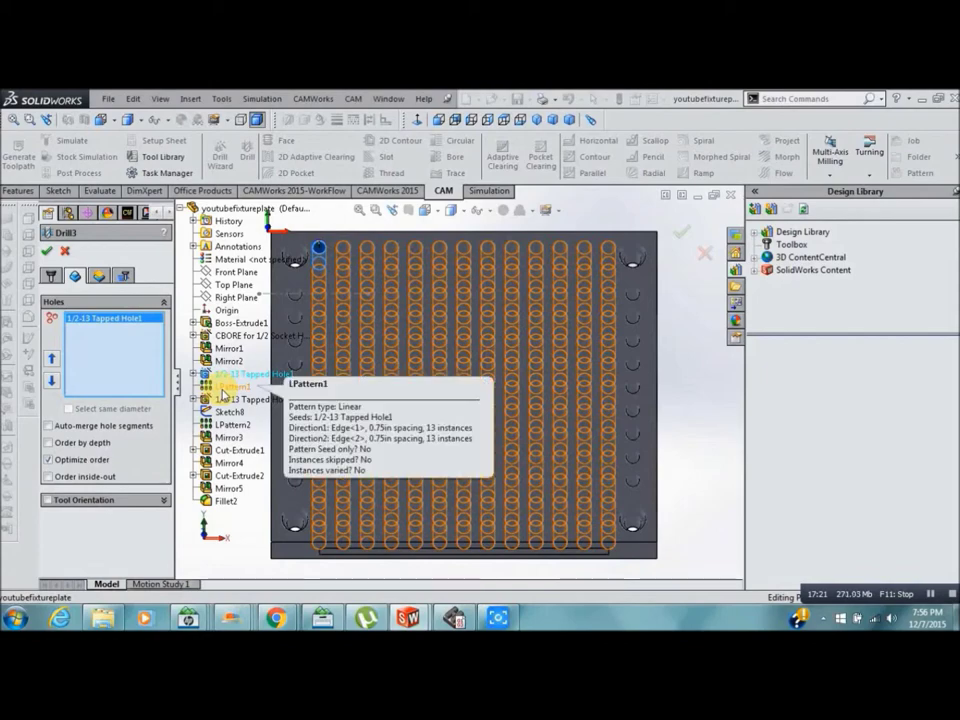
left_click(223, 389)
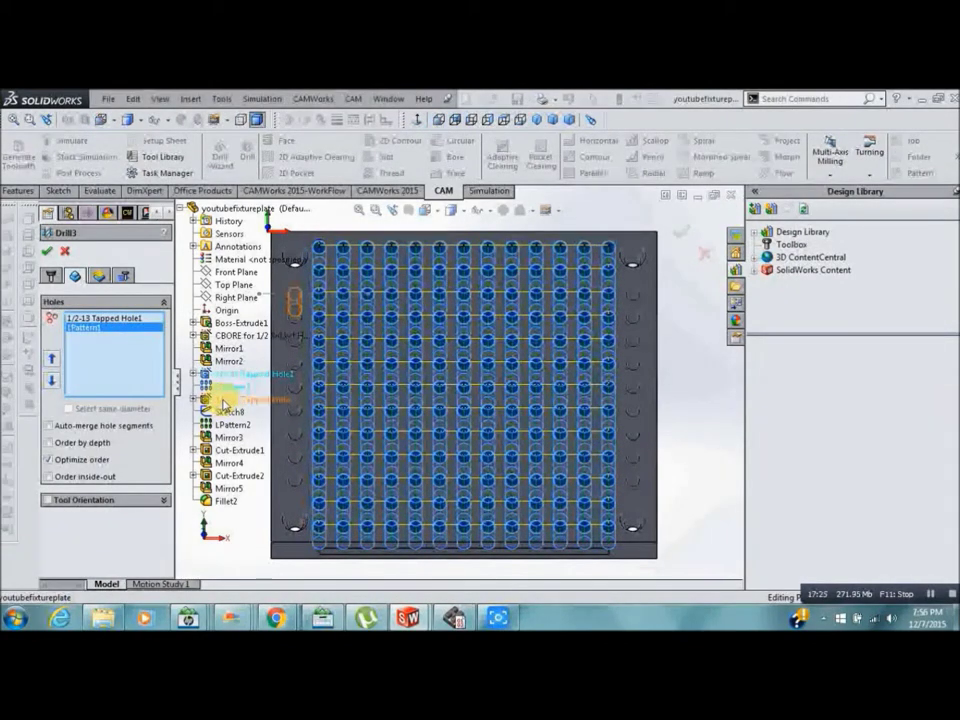
left_click(224, 400)
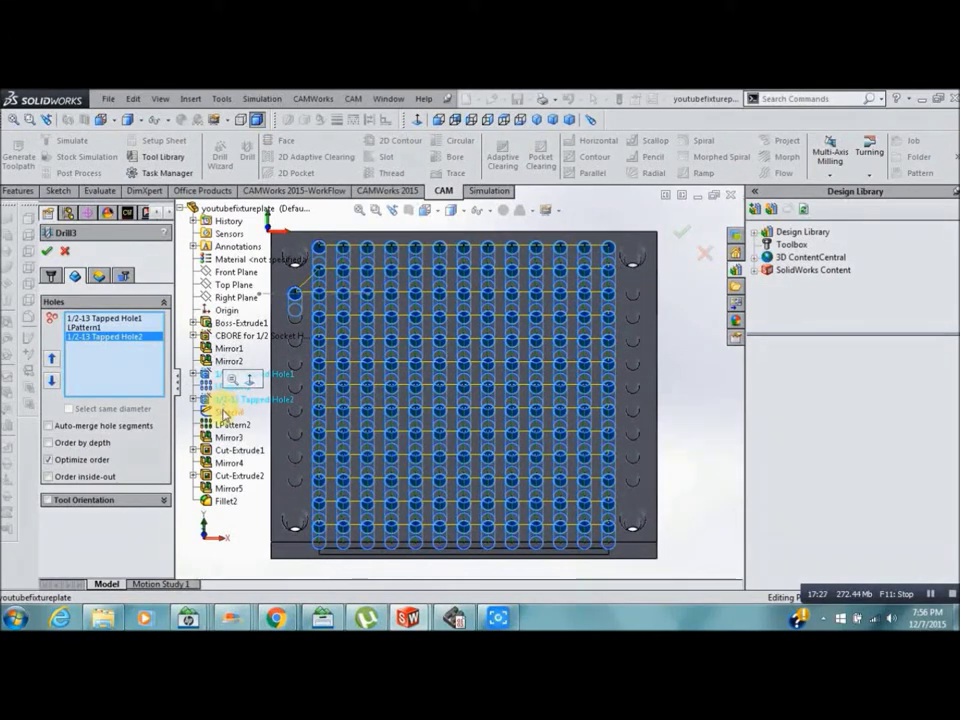
left_click(223, 428)
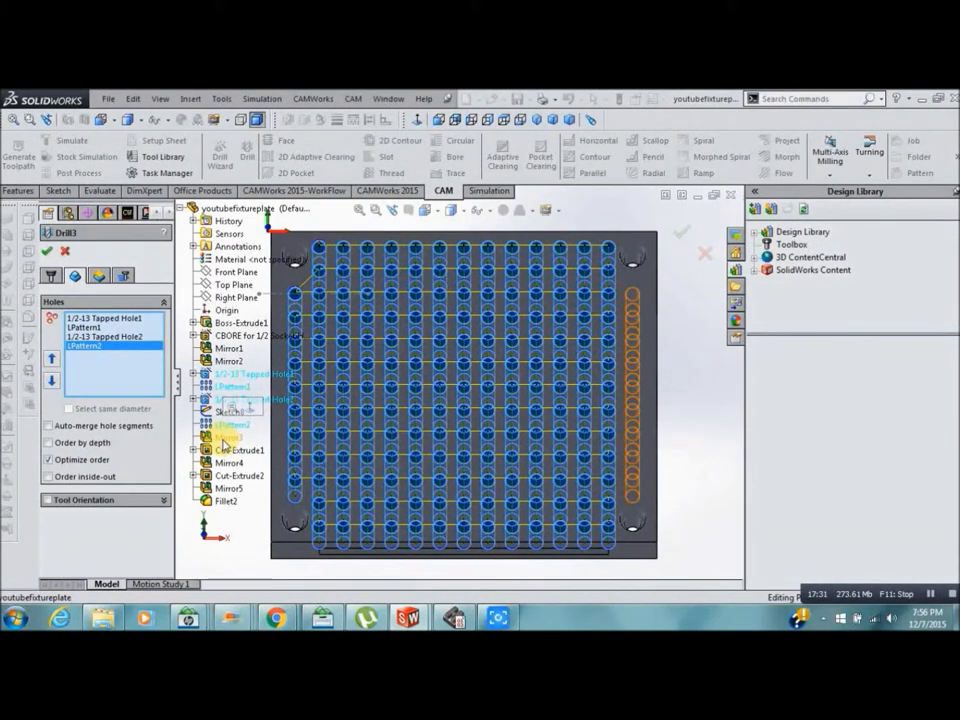
left_click(224, 440)
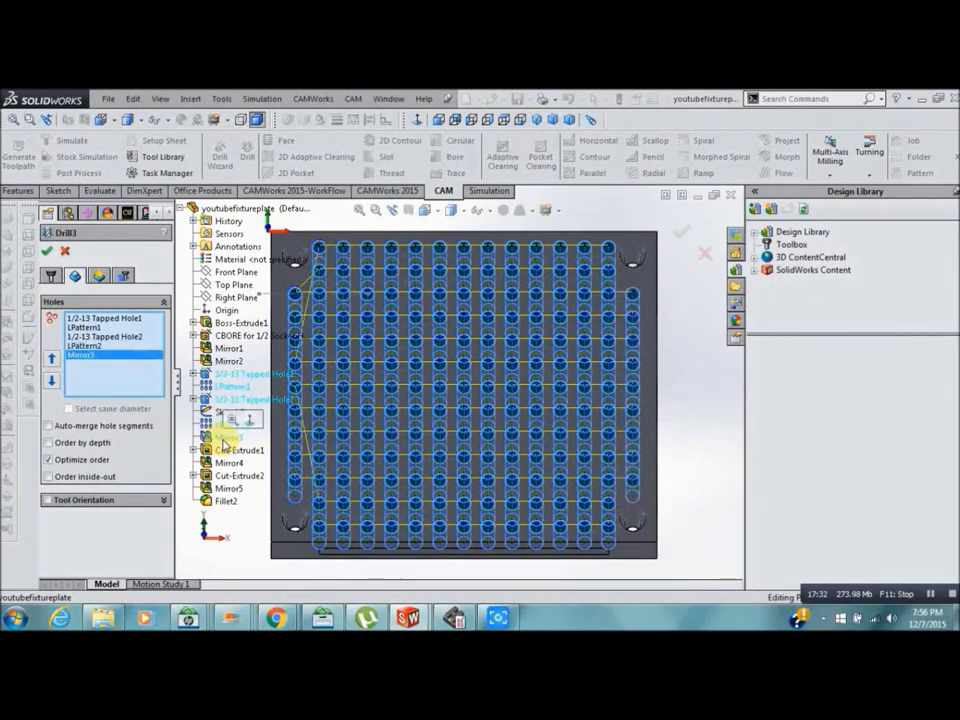
- Make Drill3's drill tip pass through the bottom with a 0.025 in break-through
left_click(98, 276)
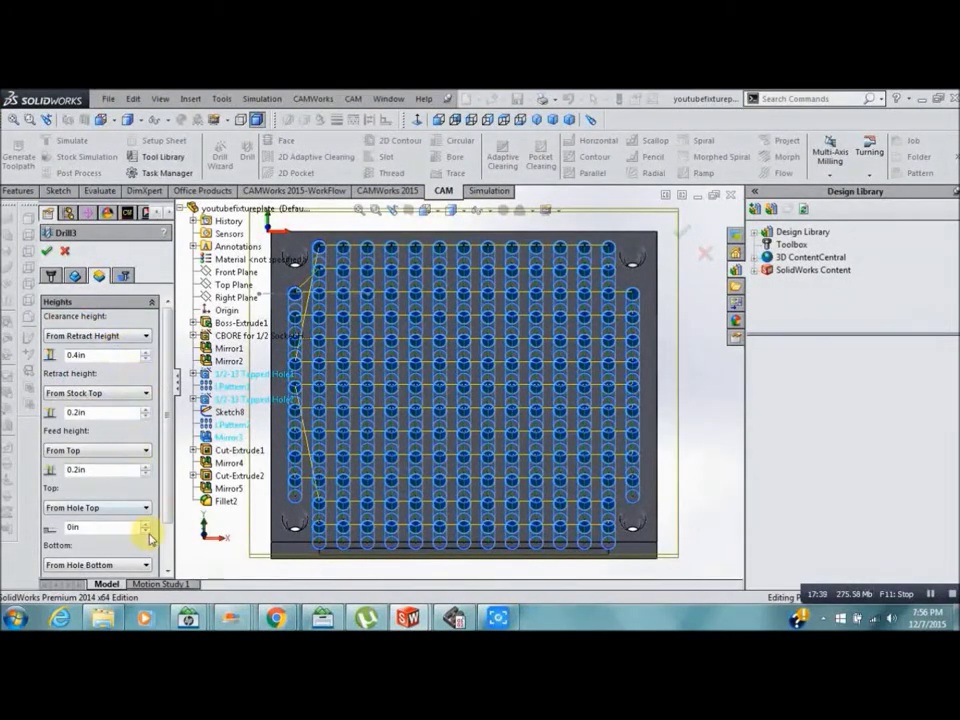
scroll(168, 548, "down", 2)
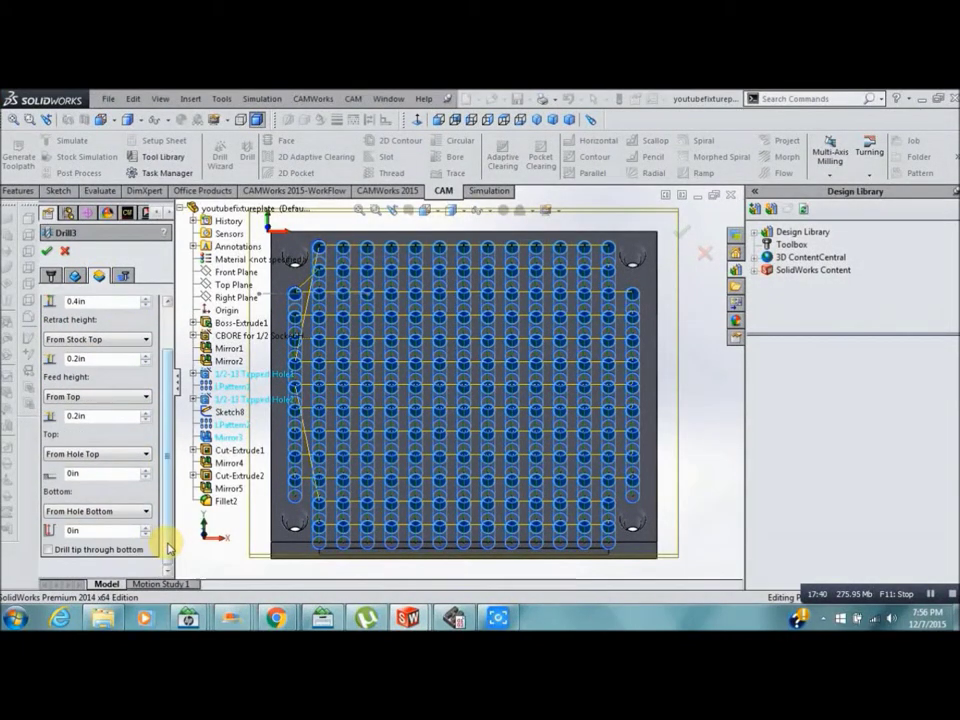
left_click(47, 550)
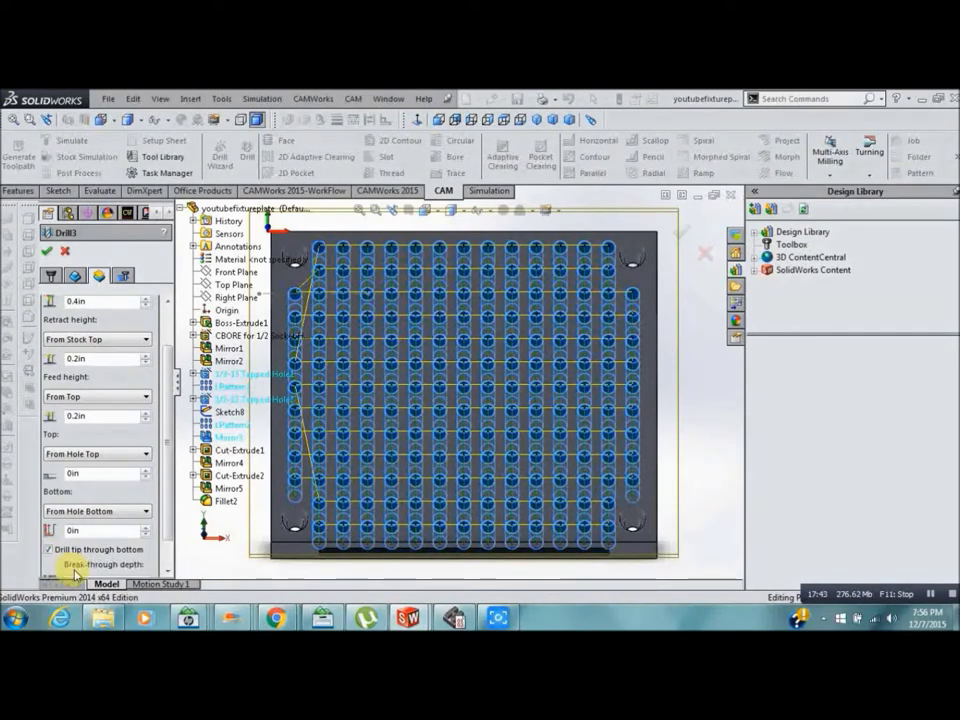
scroll(170, 567, "down", 1)
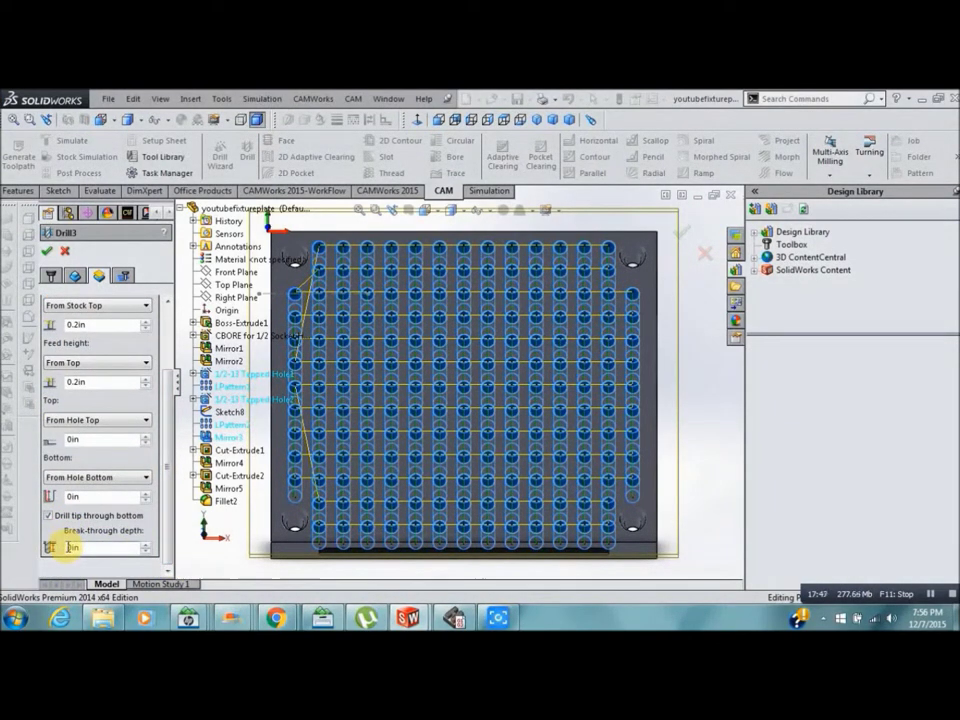
type("3")
type("250")
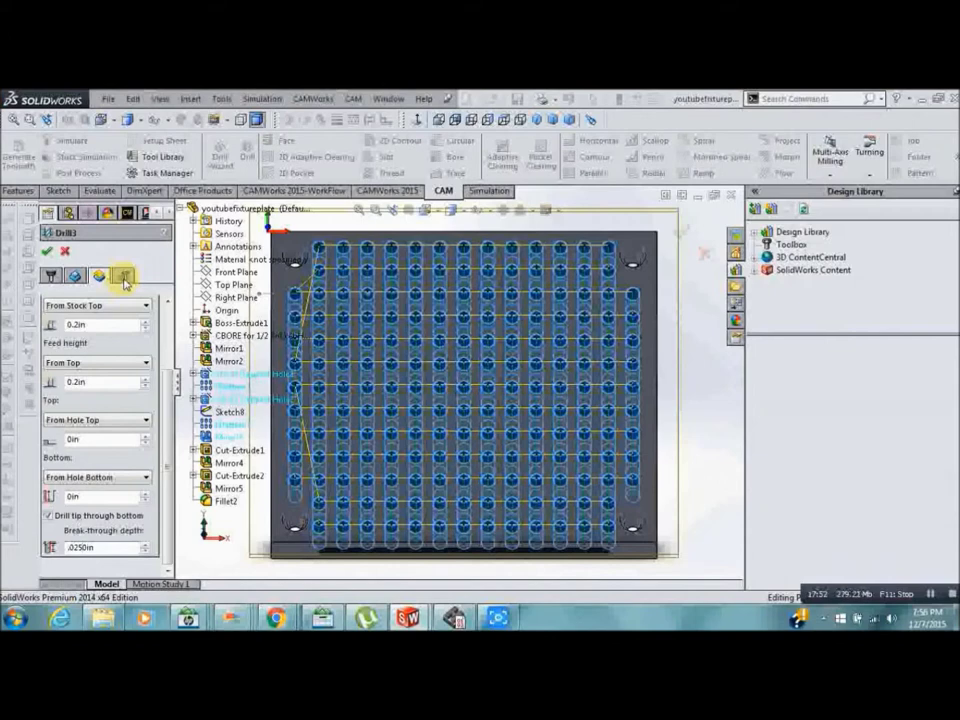
- Set Drill3's cycle to Chip breaking - partial retract and confirm the operation
left_click(123, 279)
left_click(158, 321)
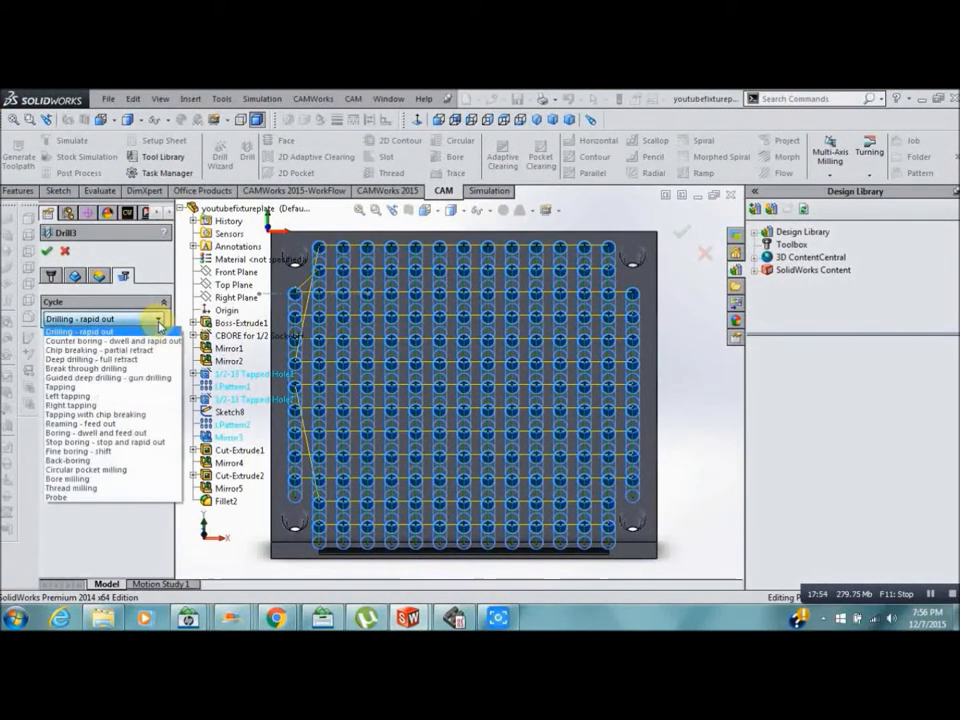
left_click(93, 351)
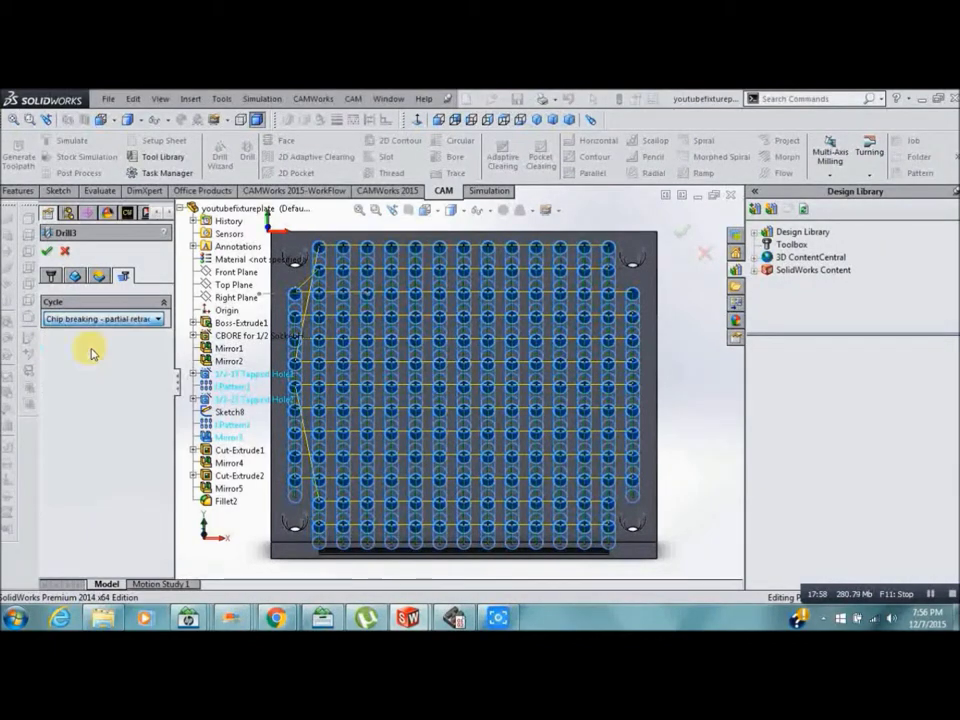
left_click(47, 252)
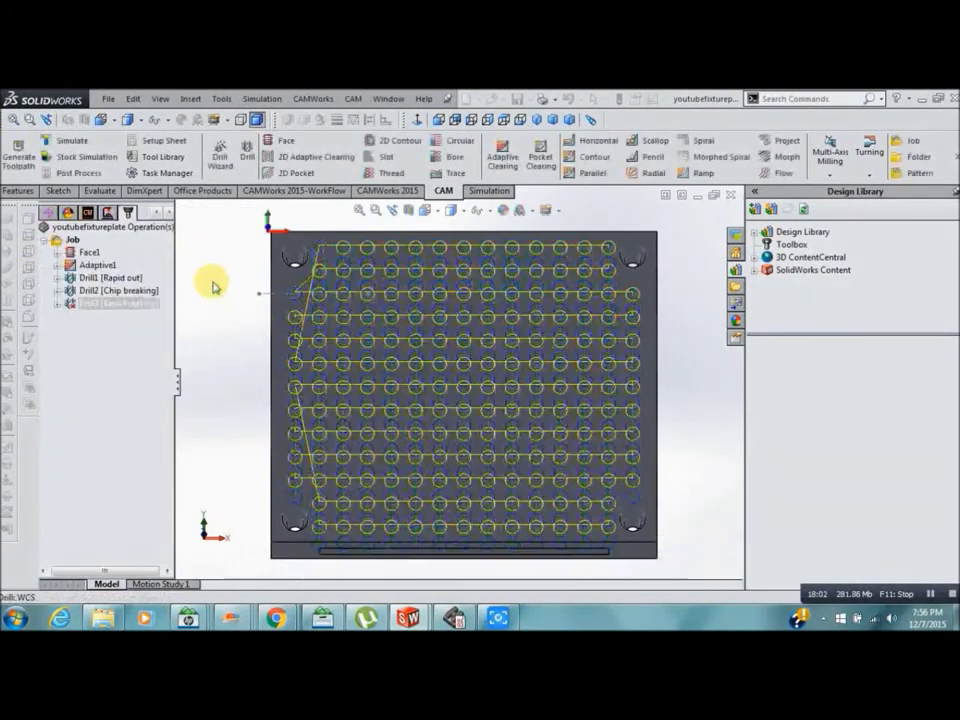
- Duplicate Drill3 as Drill4 and reopen Drill4 for editing
right_click(70, 306)
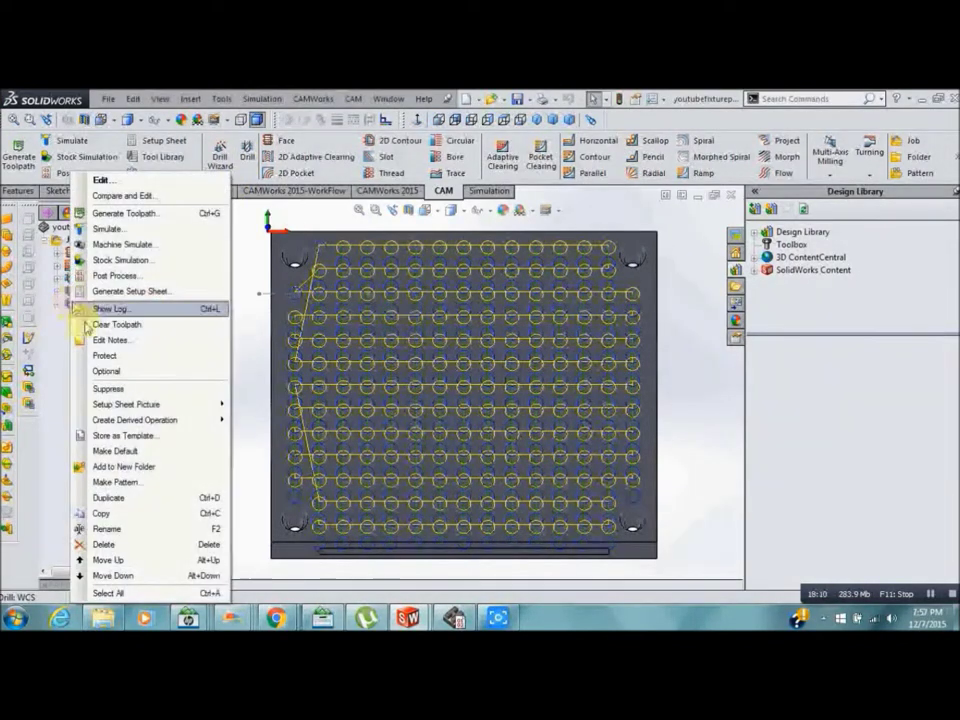
left_click(107, 498)
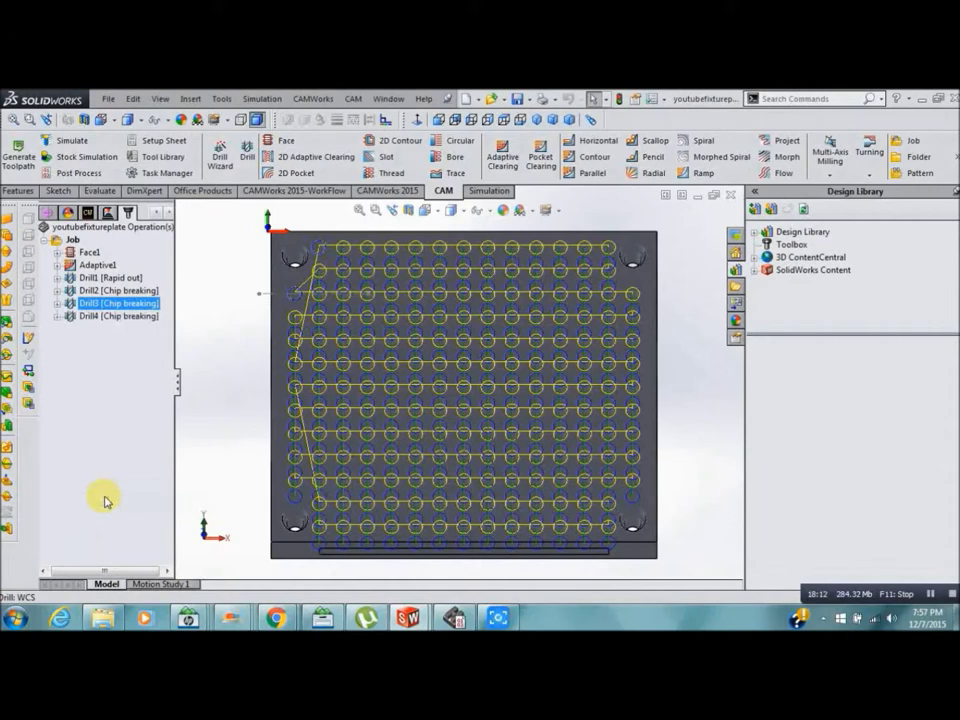
right_click(73, 316)
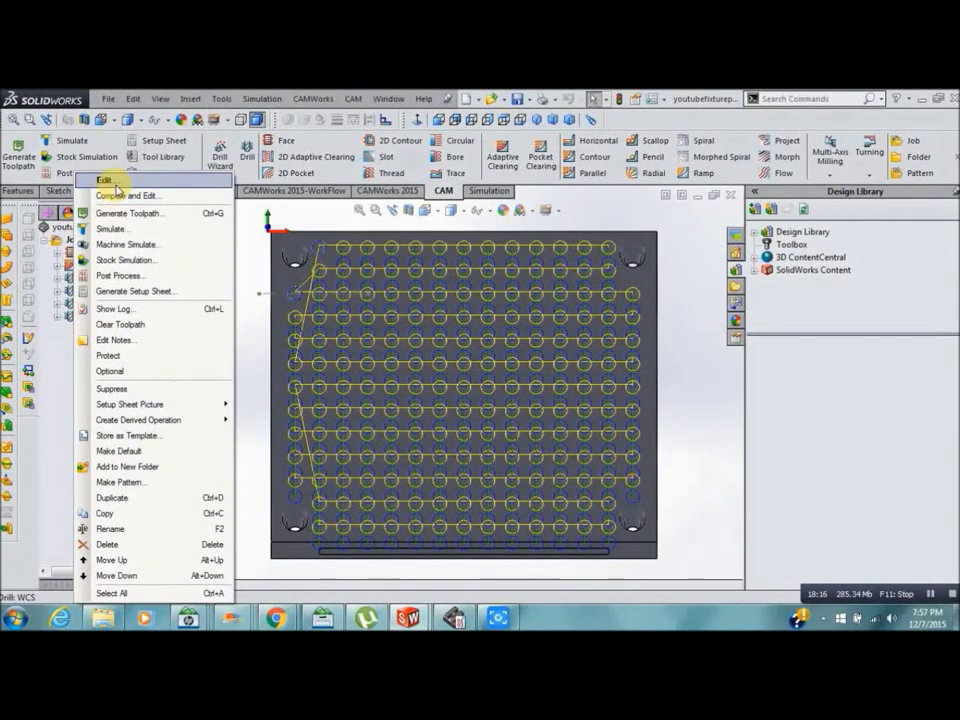
left_click(106, 180)
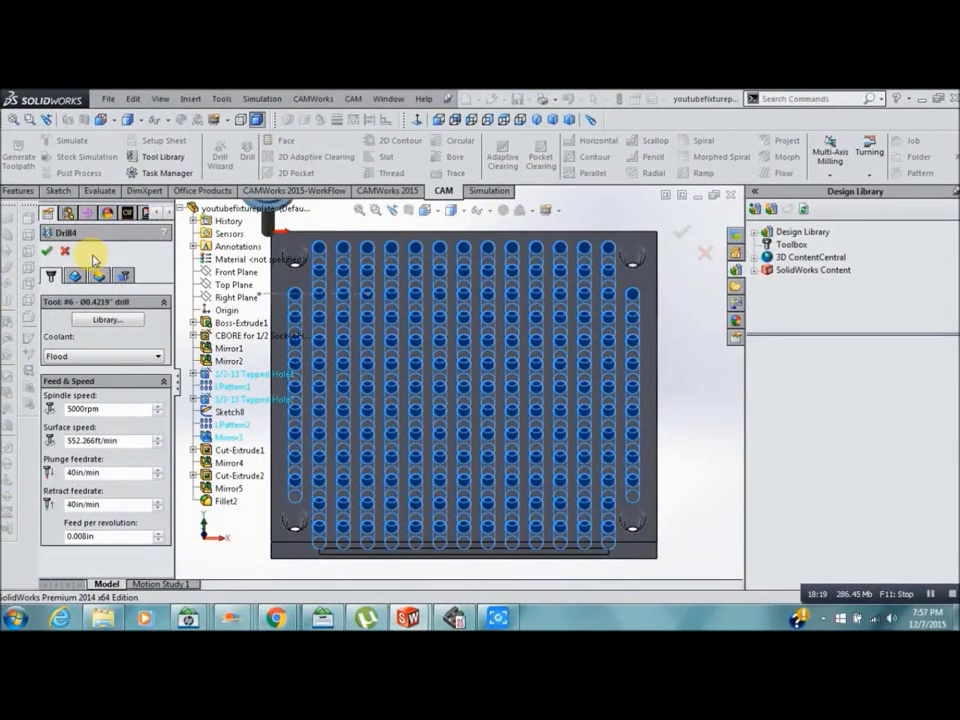
- Start a new Tap (Right Hand) tool in Drill4's tool library
left_click(104, 320)
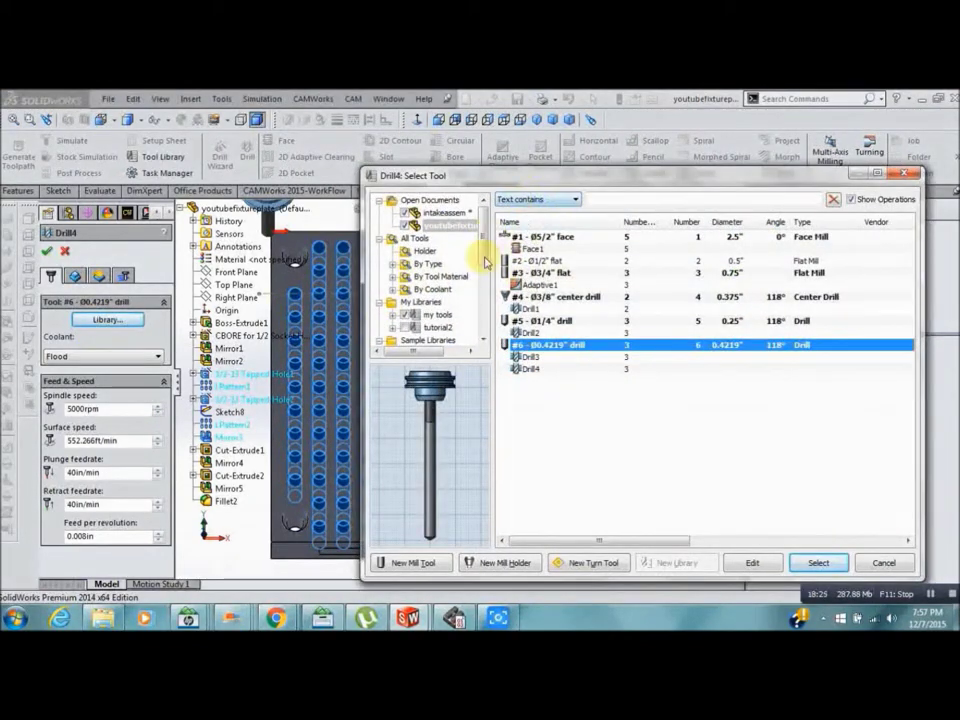
left_click(423, 563)
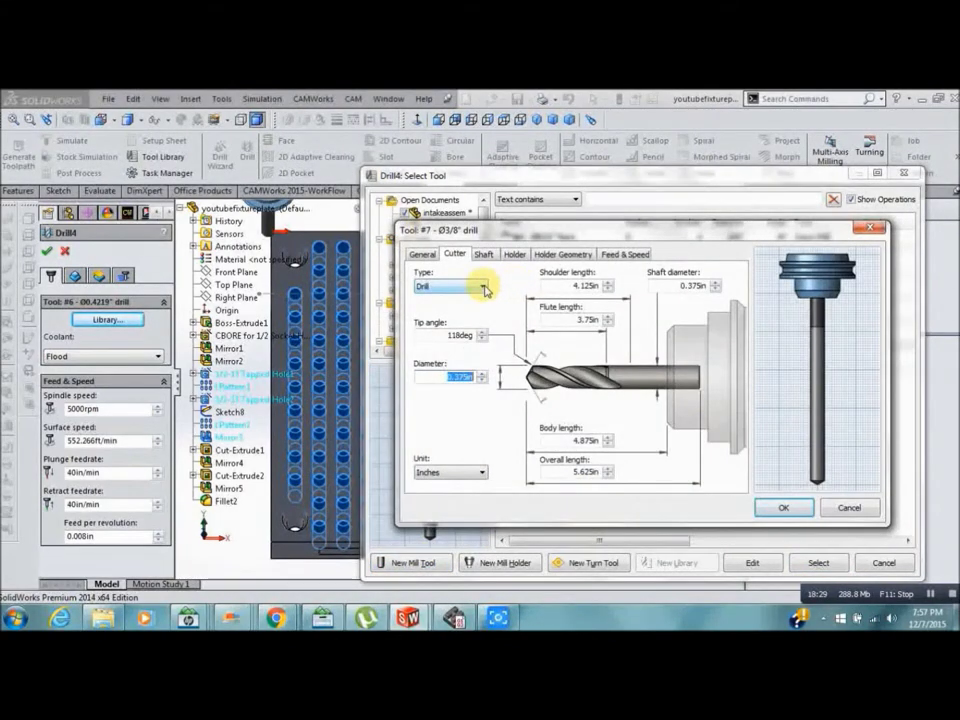
left_click(484, 288)
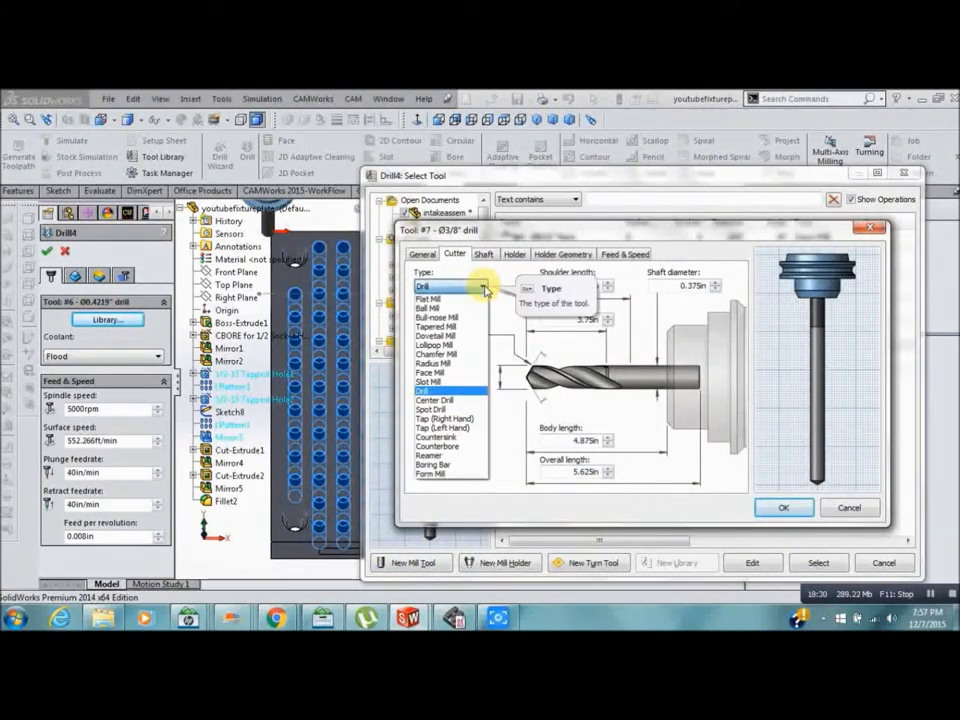
left_click(464, 421)
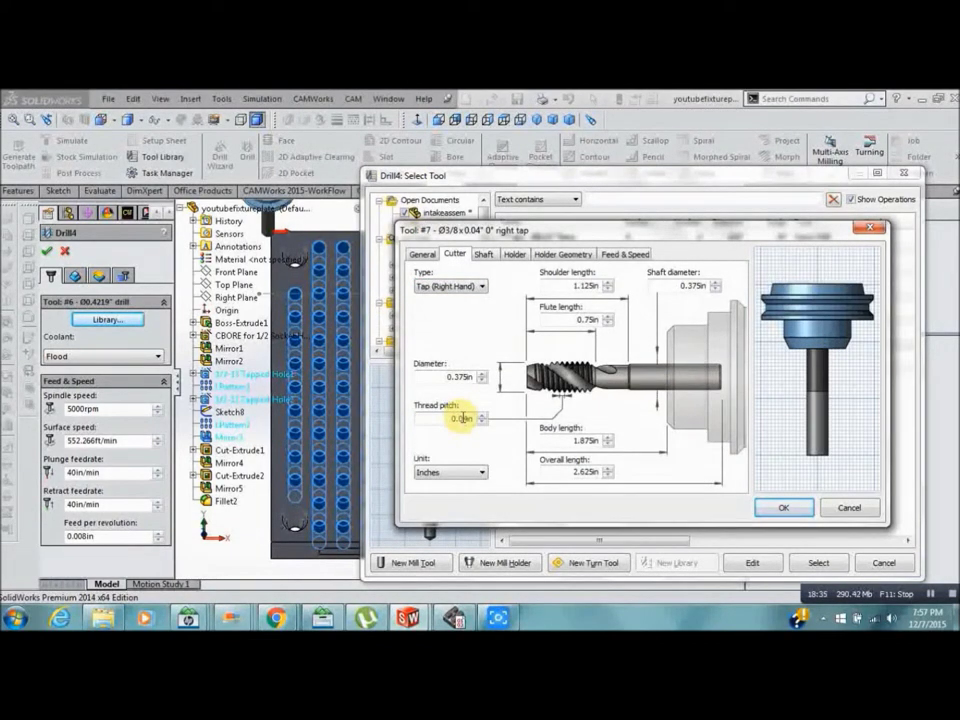
- Give the tap a 0.5 in diameter and 0.07792 in thread pitch, then assign it to Drill4
left_click(481, 374)
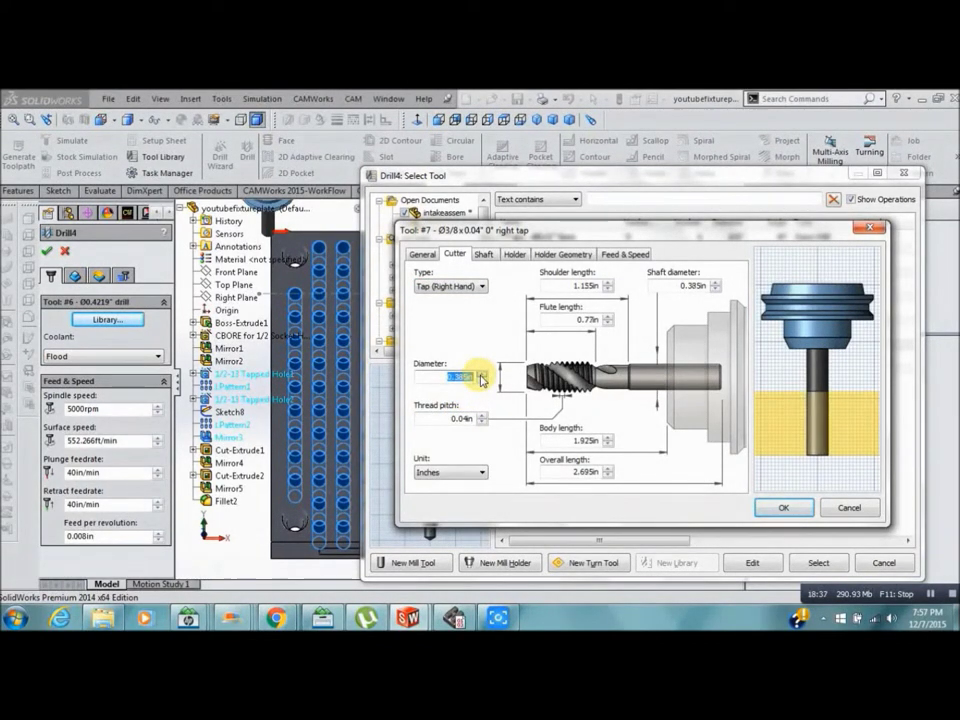
left_click(481, 374)
left_click(481, 374)
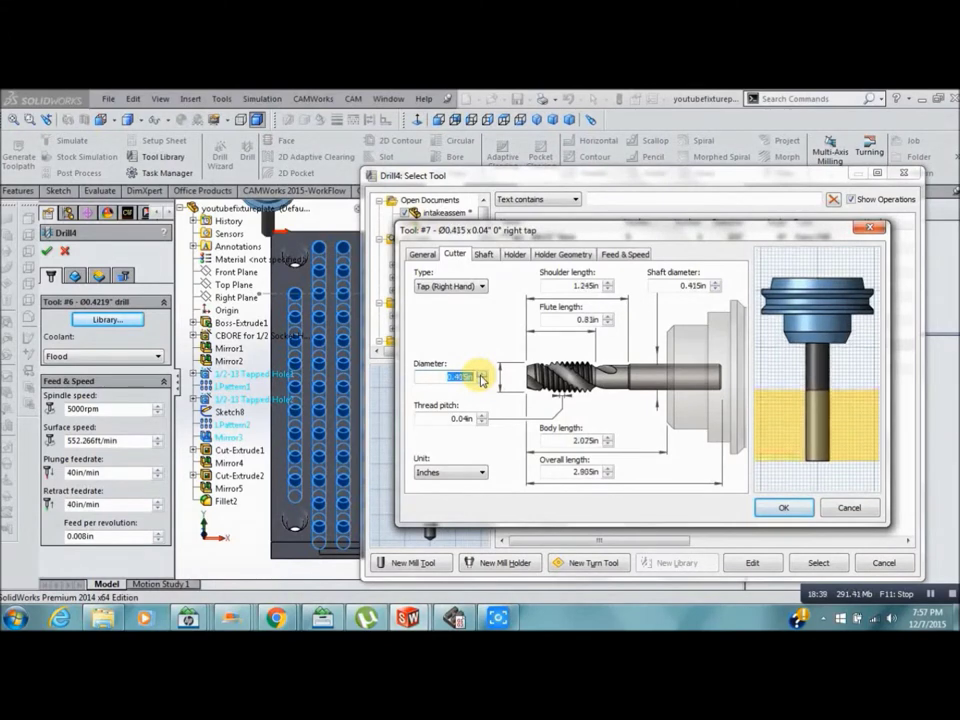
left_click(481, 374)
left_click(481, 374)
left_click(481, 375)
left_click(481, 375)
left_click(481, 375)
left_click(481, 375)
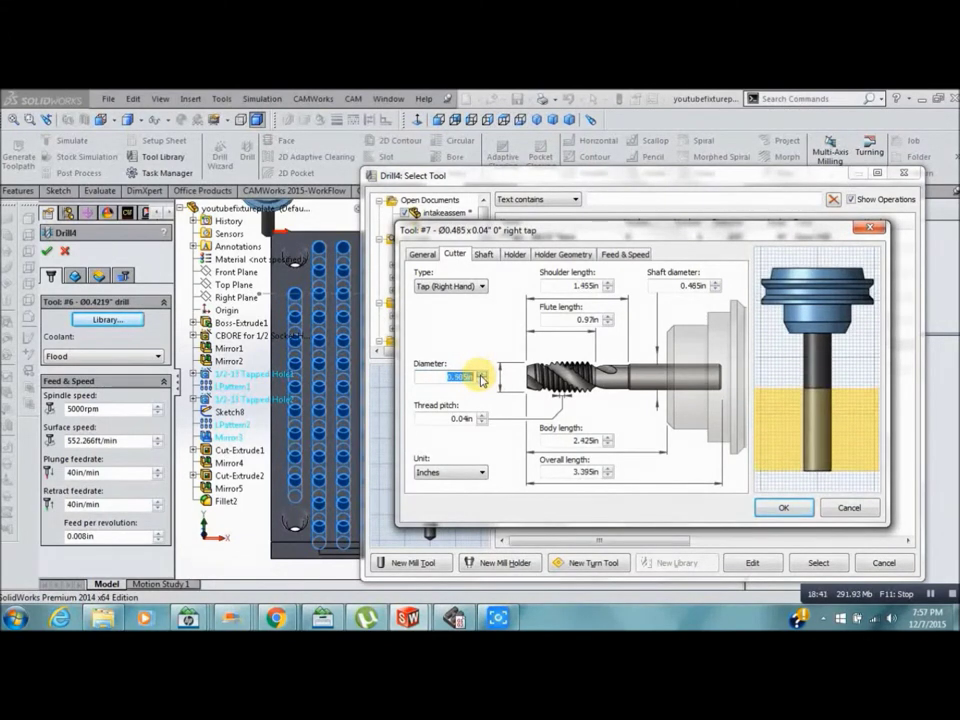
left_click(481, 375)
left_click(481, 375)
left_click(481, 375)
left_click(481, 375)
left_click(481, 381)
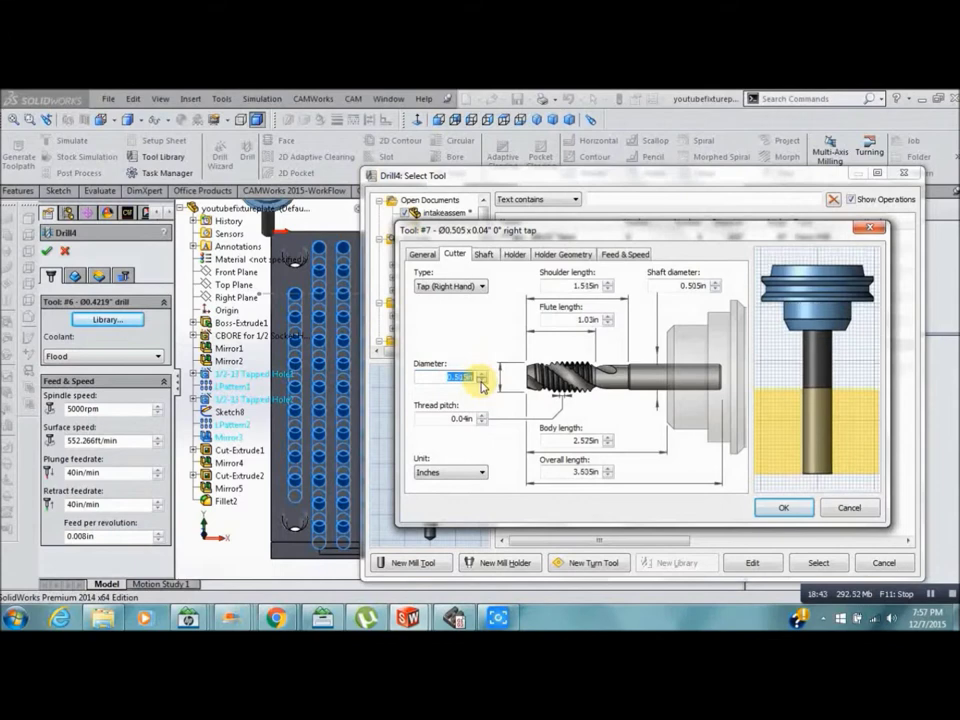
left_click(482, 384)
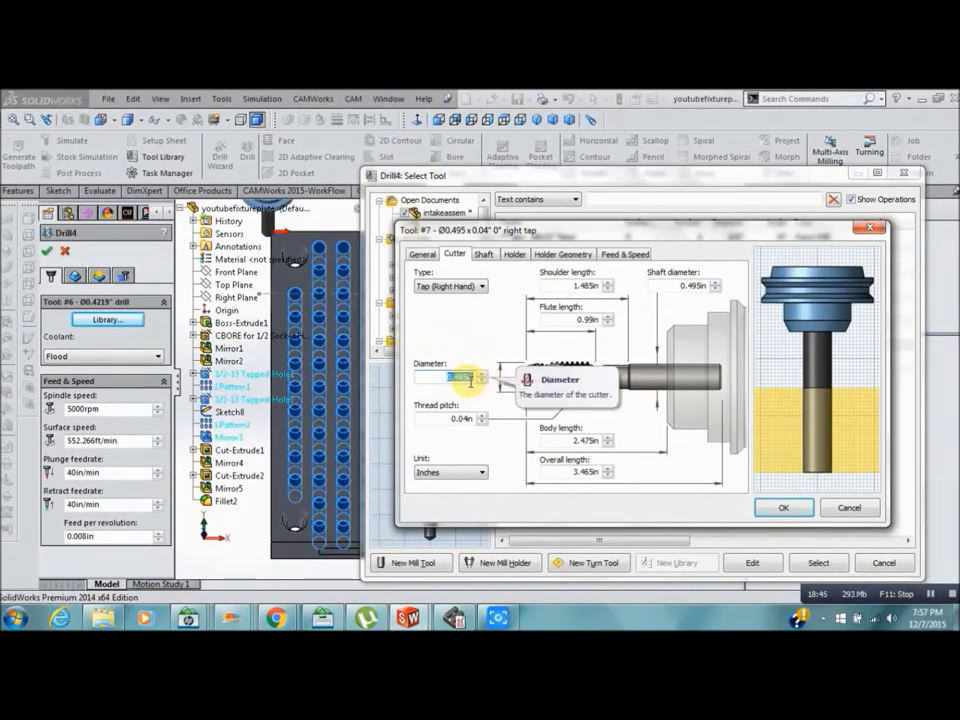
type(".5")
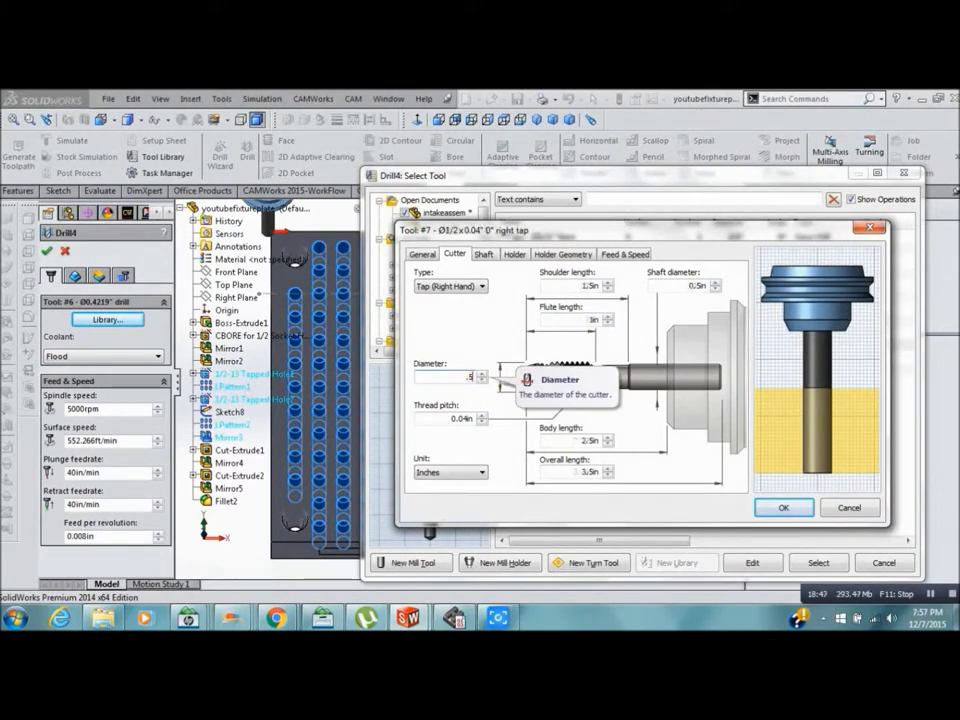
left_click(465, 419)
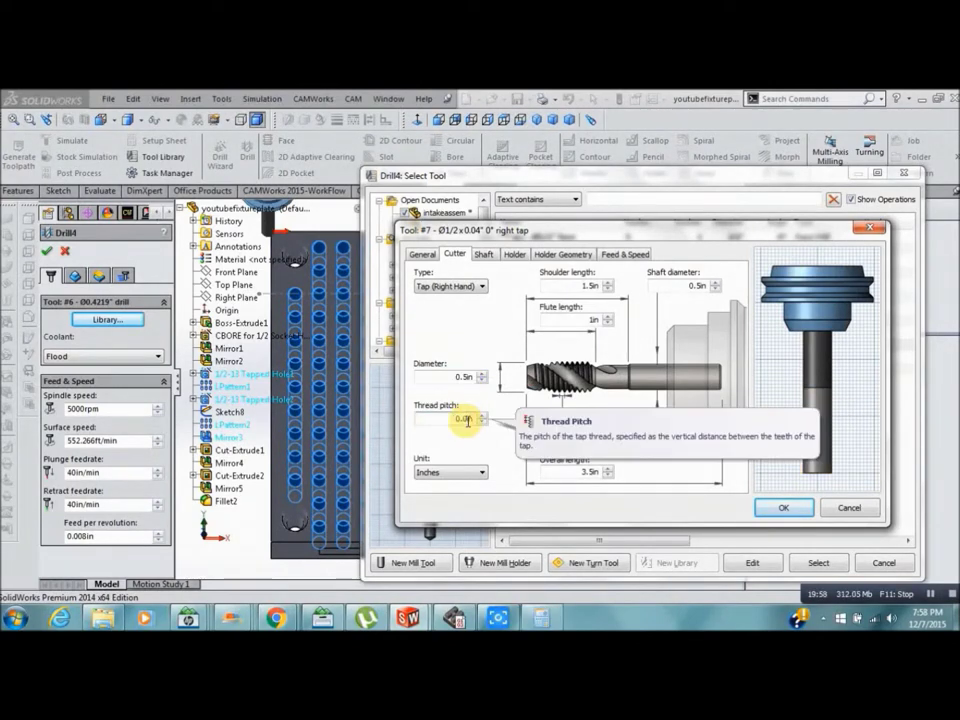
type(".07")
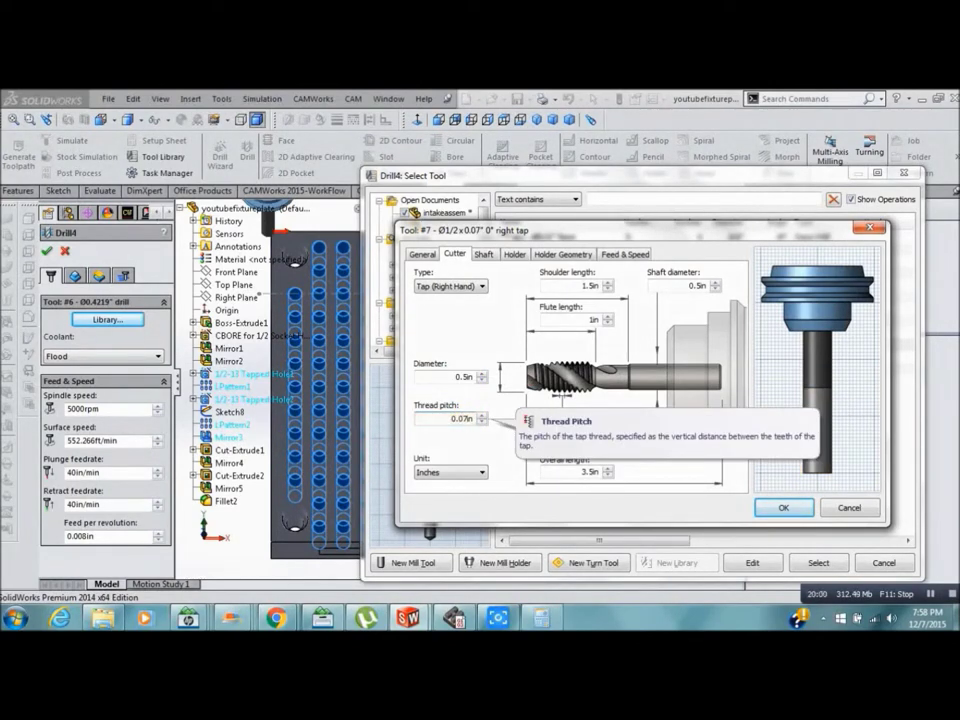
type("79")
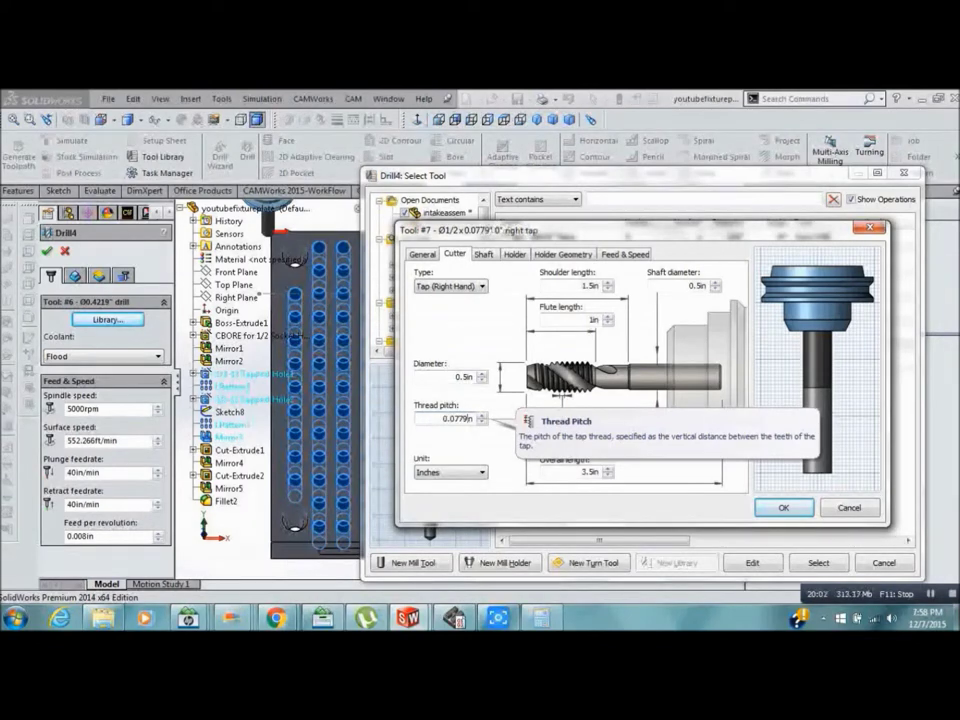
type("2")
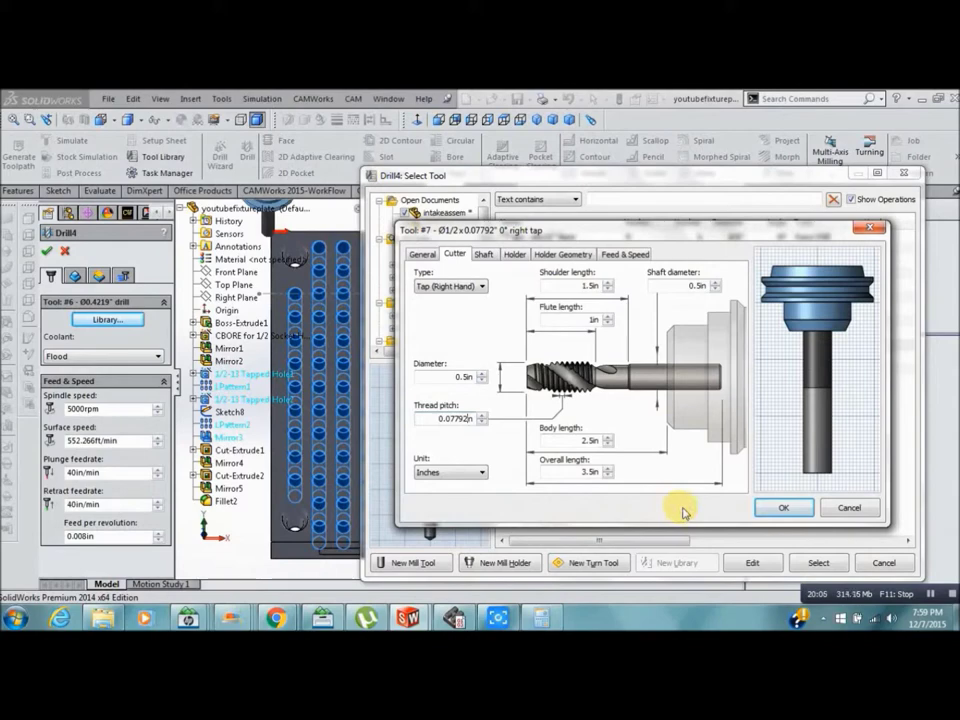
left_click(787, 510)
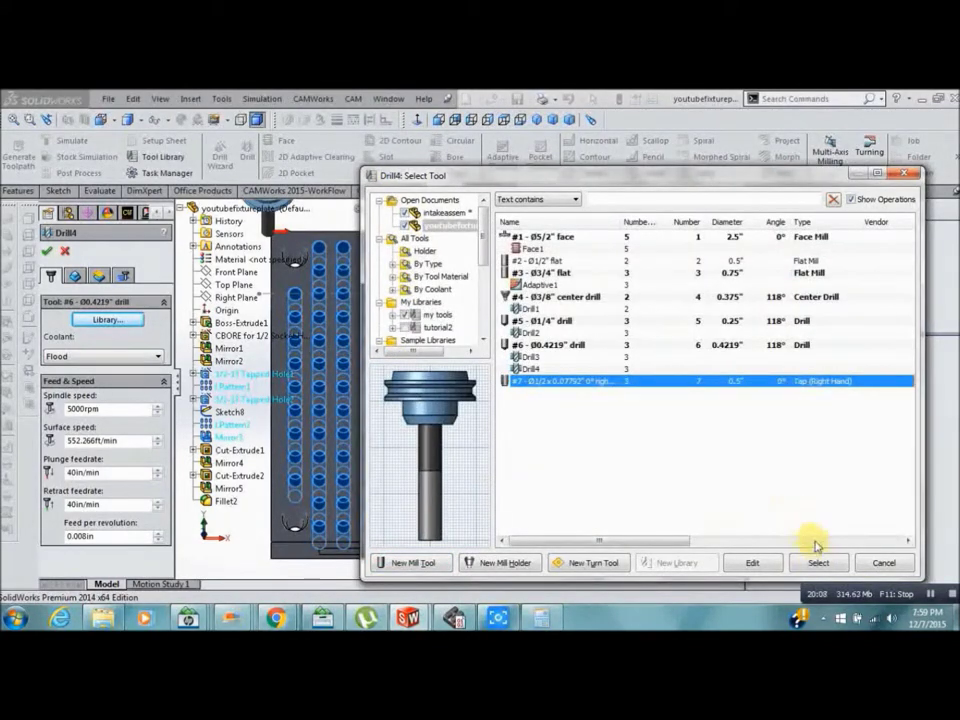
left_click(818, 564)
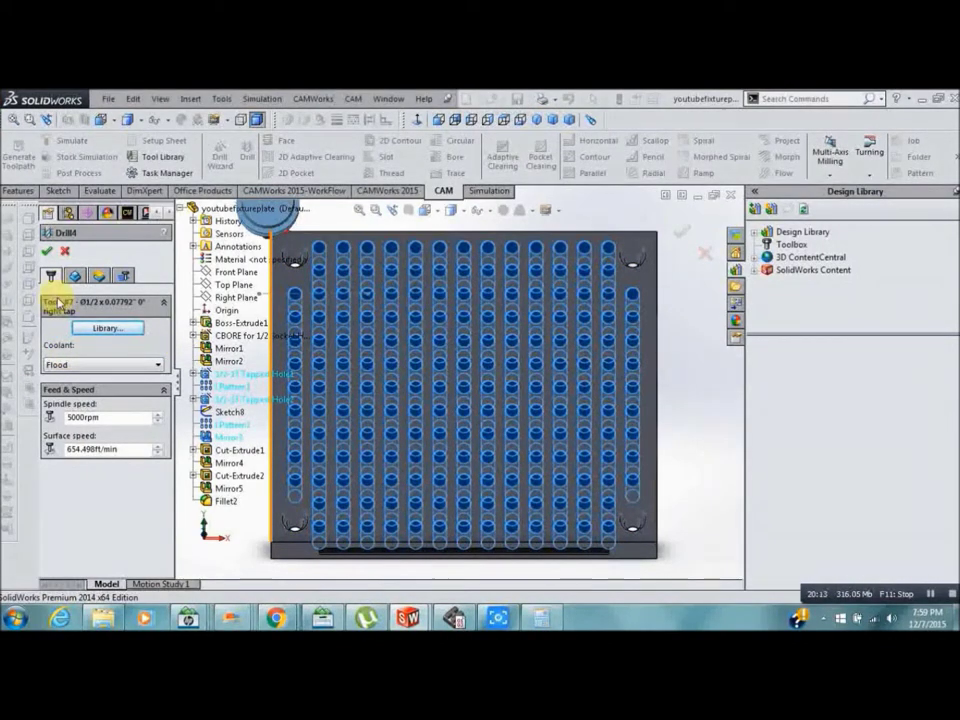
- Switch Drill4's cycle to Right tapping and review its height settings
left_click(124, 277)
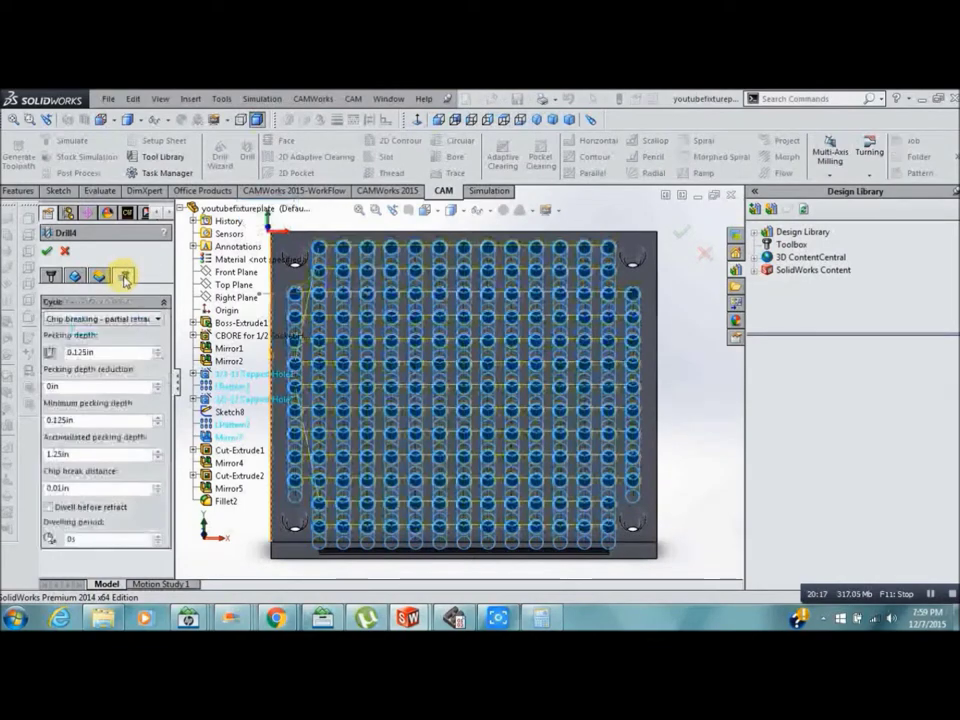
left_click(159, 319)
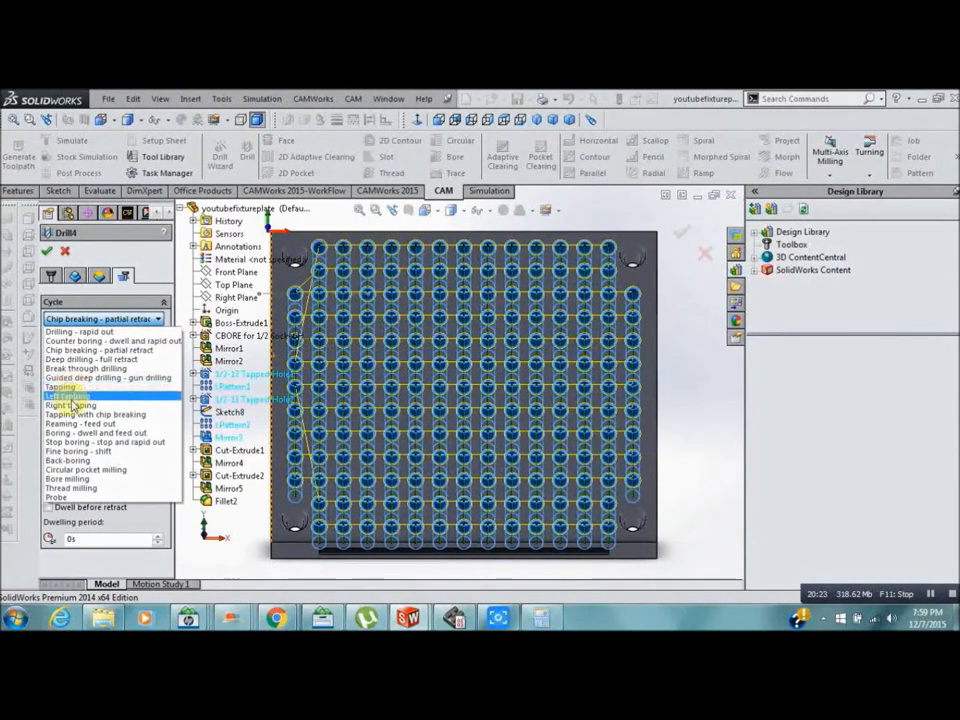
left_click(73, 405)
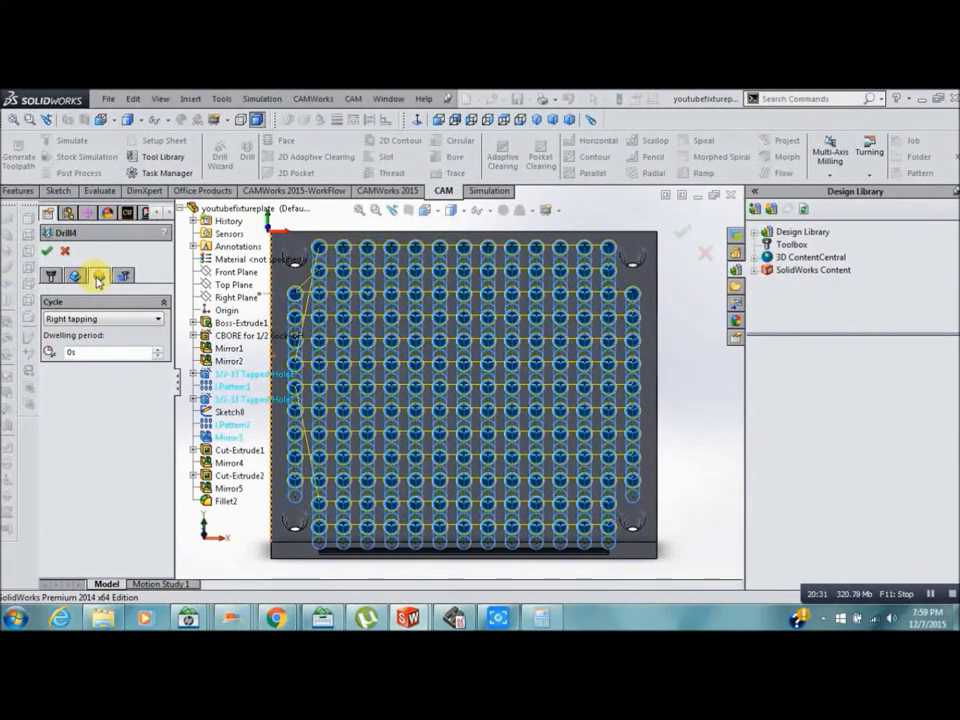
left_click(98, 277)
scroll(155, 536, "down", 3)
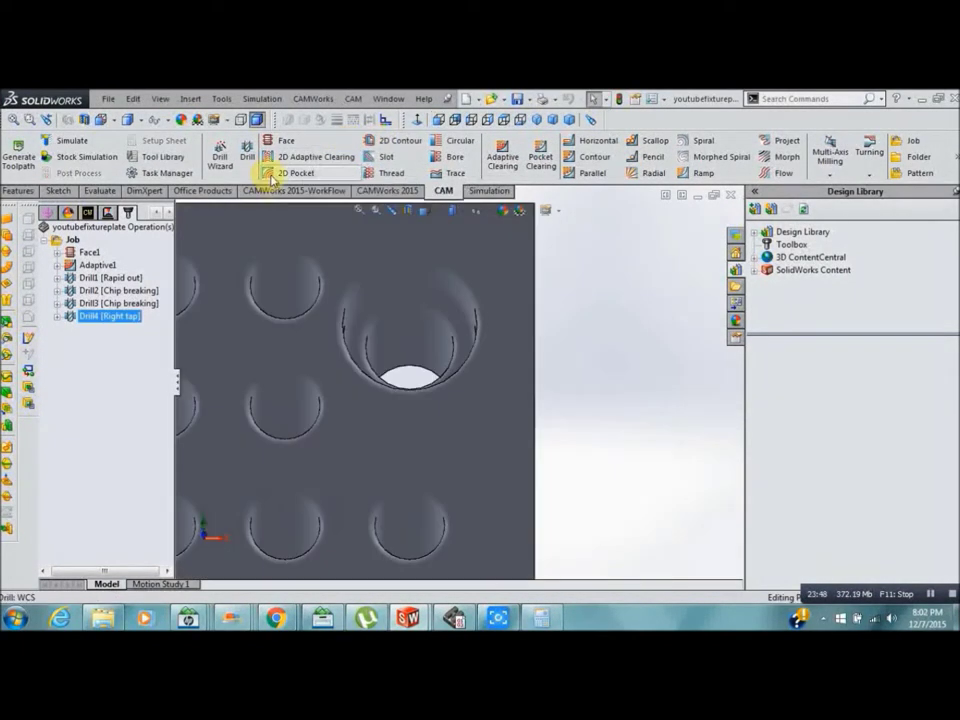
- Add a 2D pocket operation using tool #2, the Ø1/2" flat mill
left_click(268, 173)
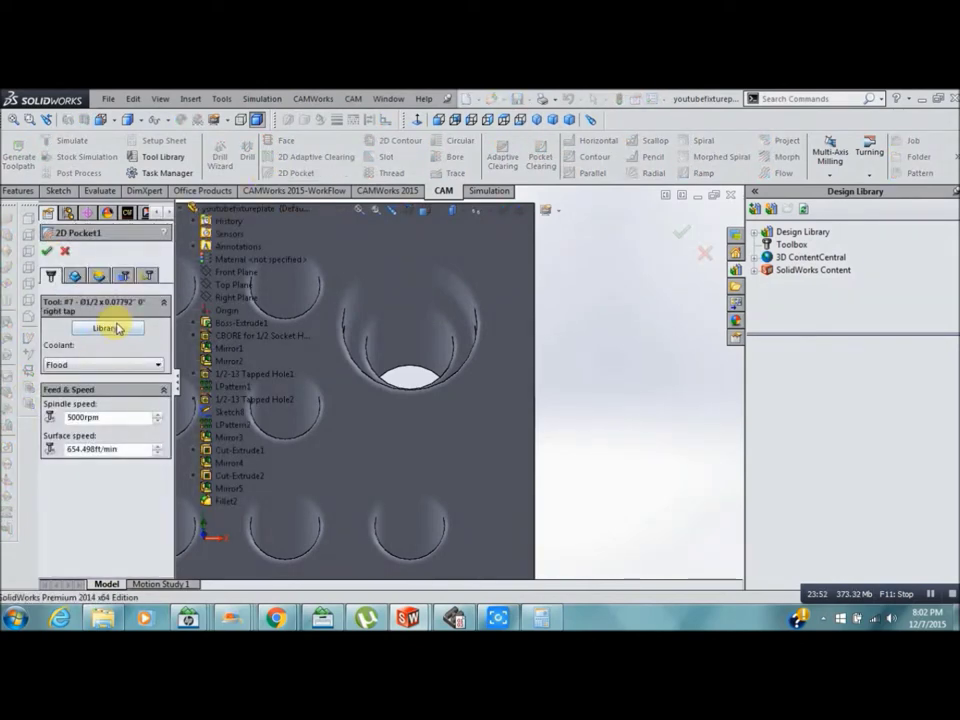
left_click(108, 328)
left_click(527, 262)
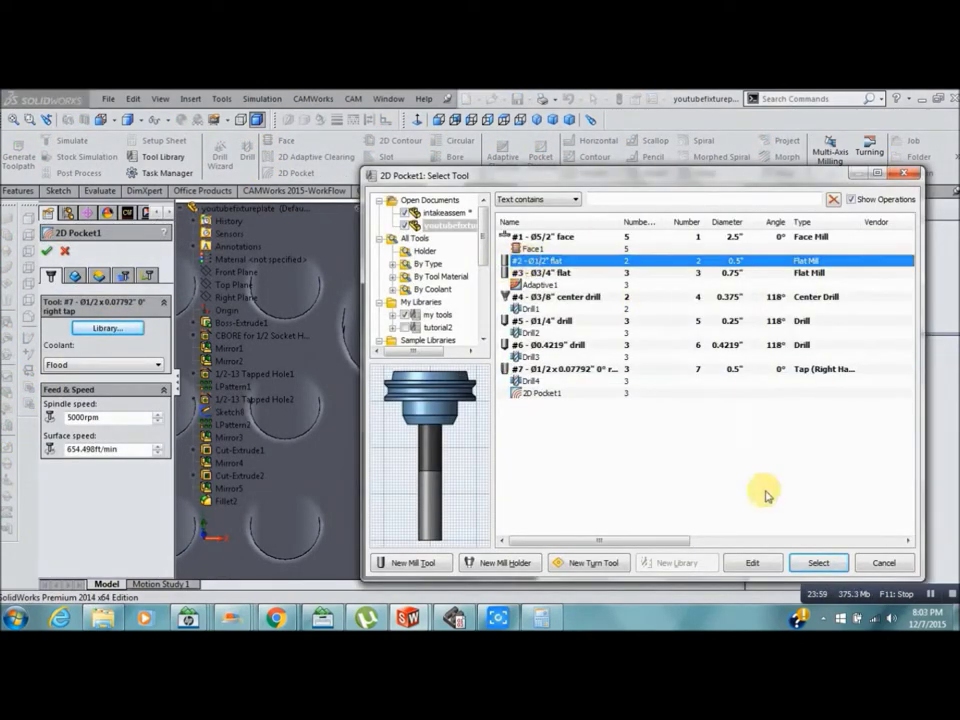
left_click(812, 563)
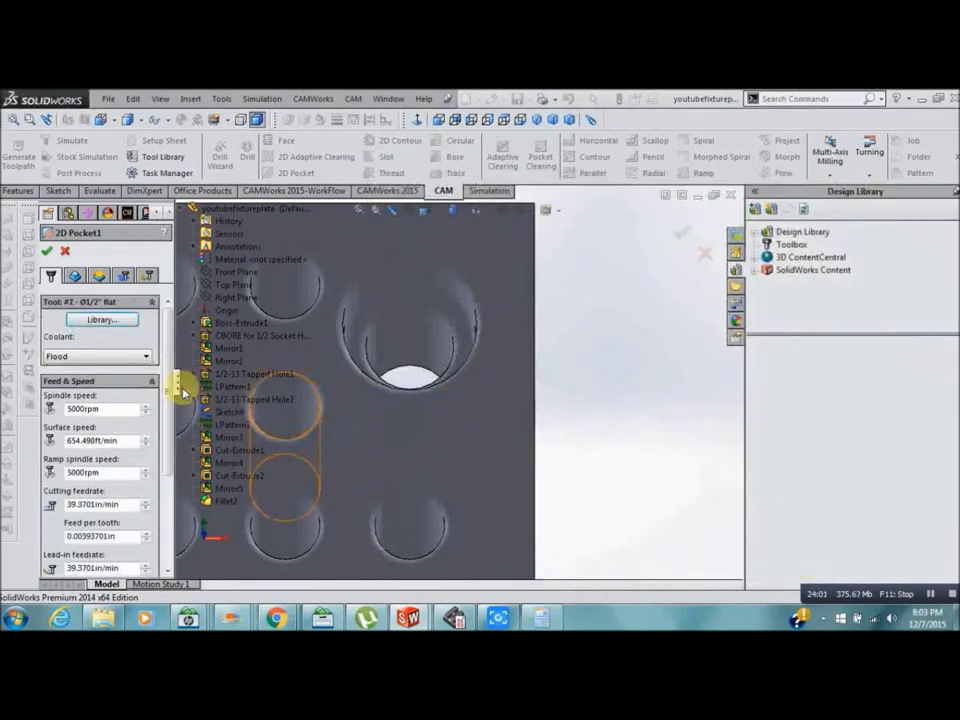
left_click(74, 277)
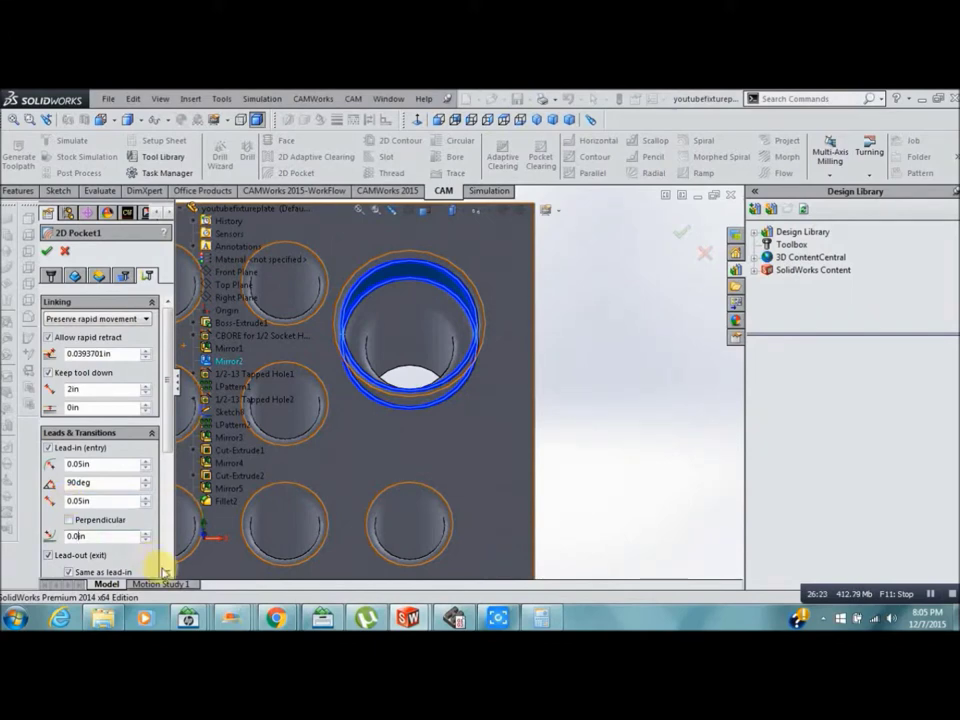
- Set the pocket's ramping to Plunge and create 2D Pocket1
scroll(164, 566, "down", 2)
scroll(164, 566, "down", 5)
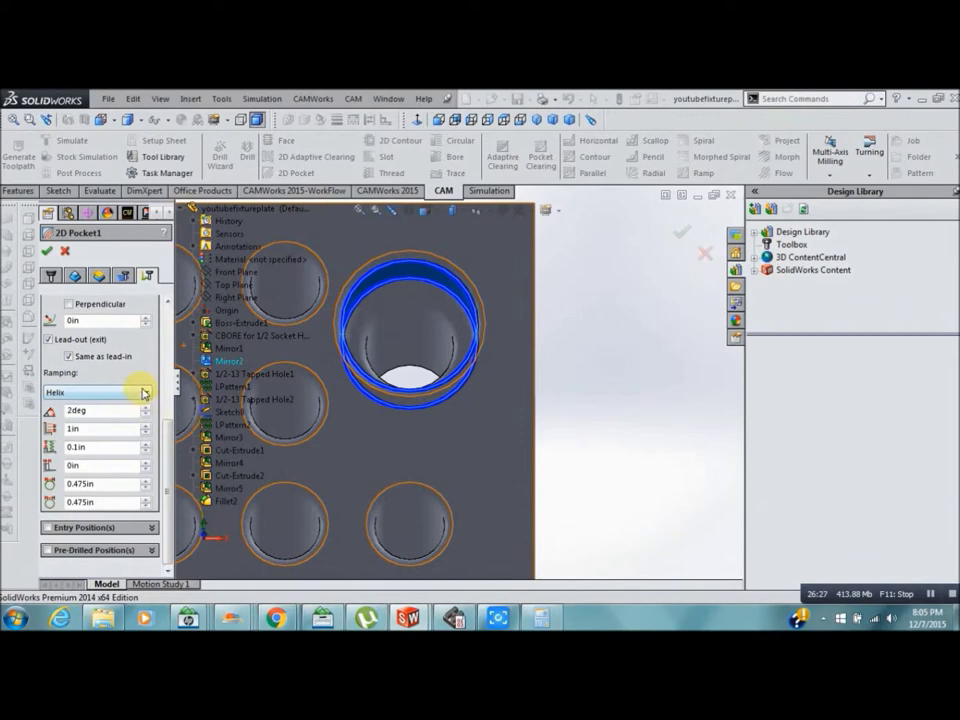
left_click(148, 396)
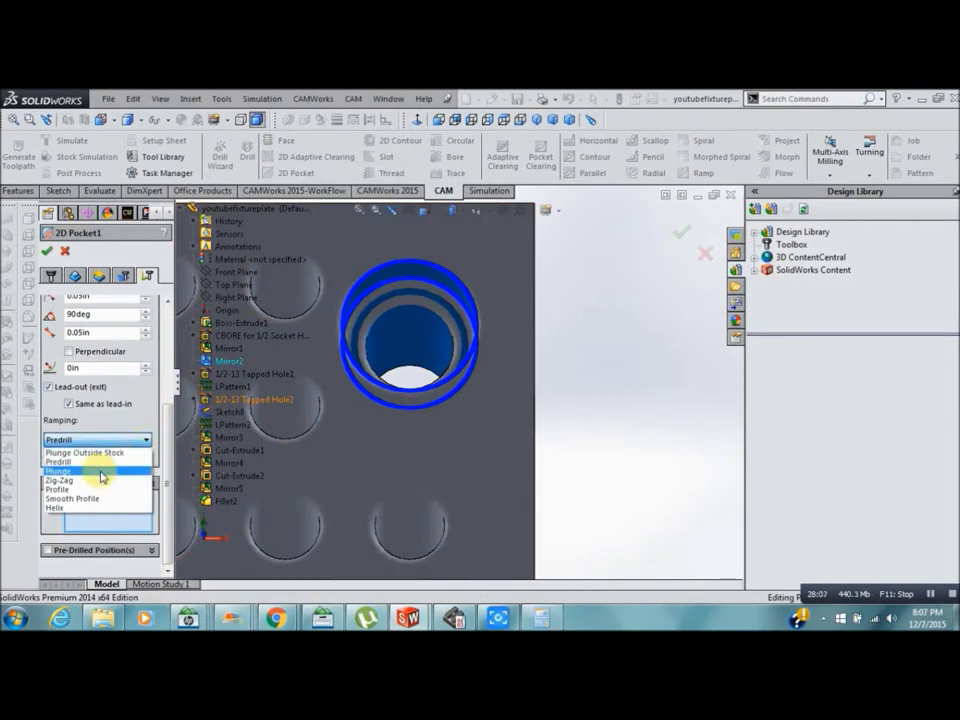
left_click(101, 477)
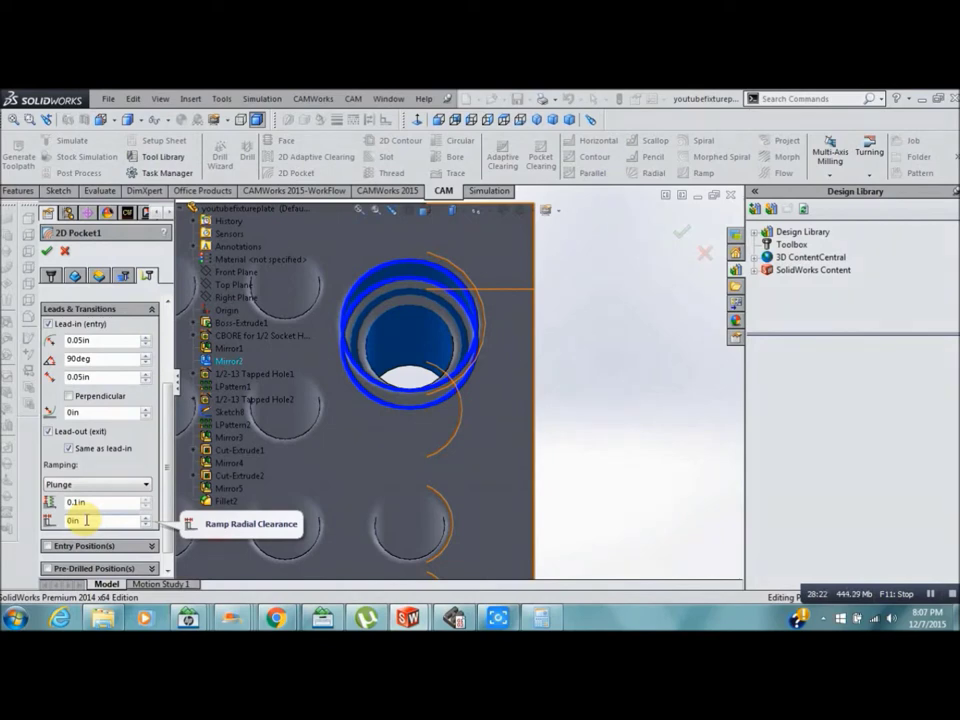
left_click(47, 252)
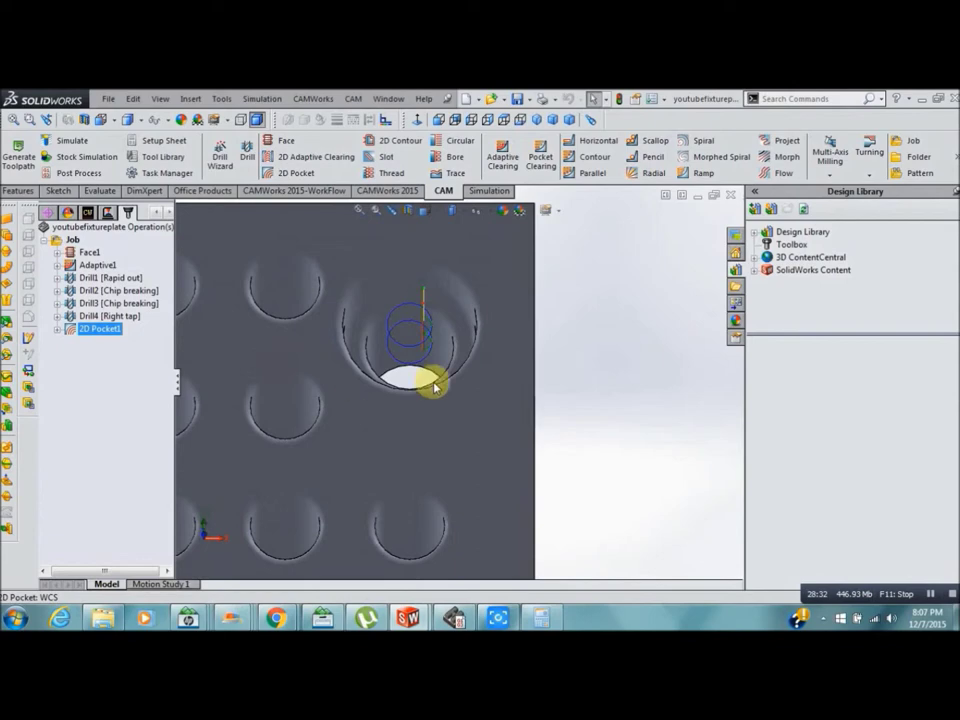
left_click(571, 410)
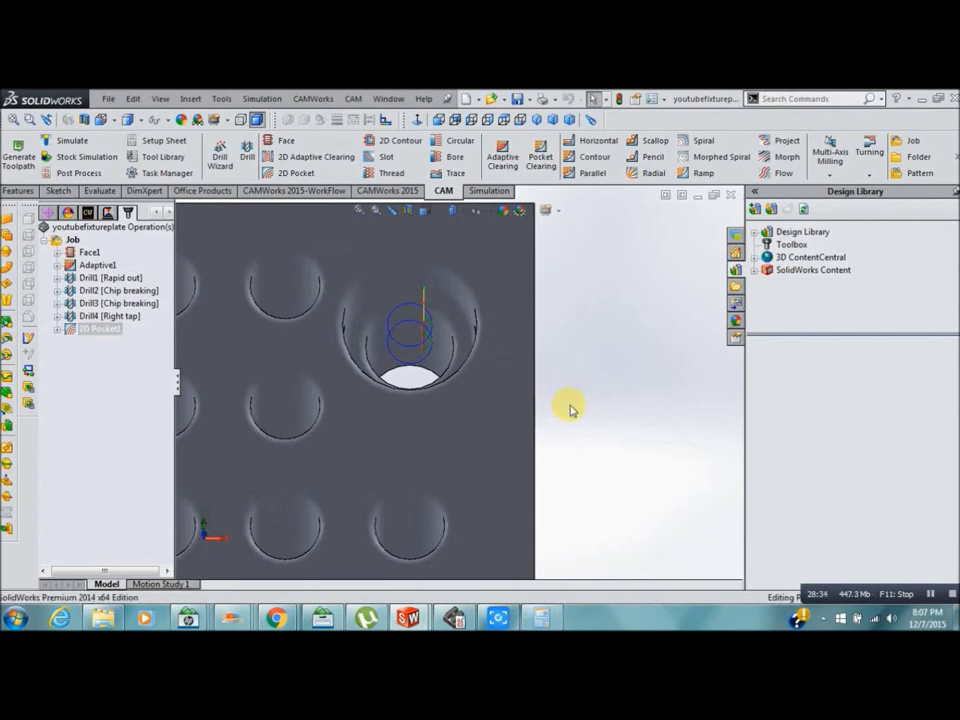
key("Up")
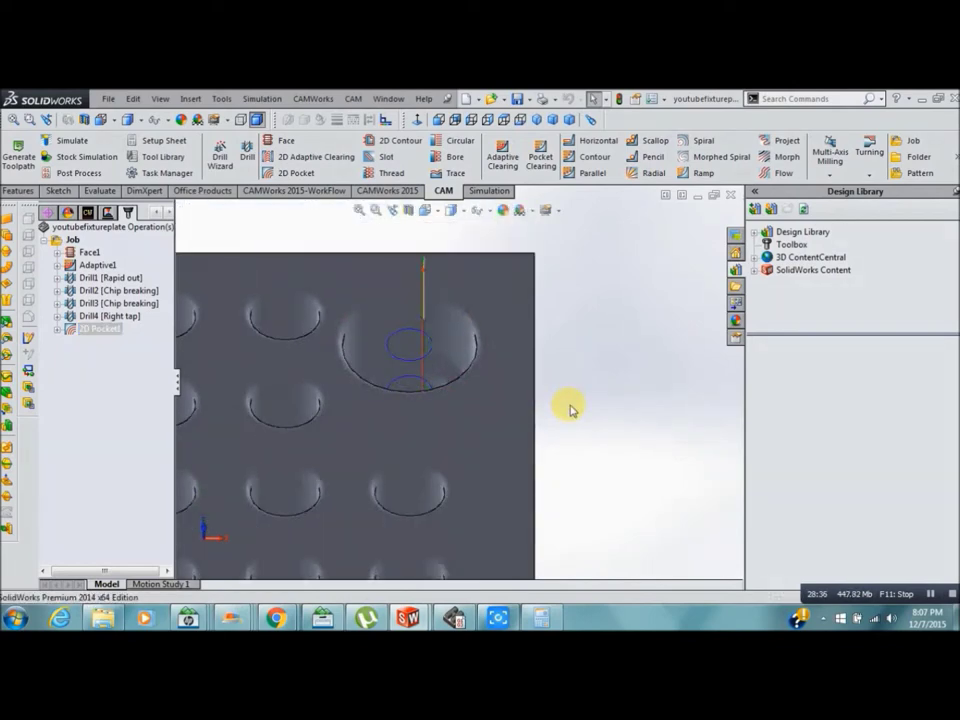
- Add the top-left, bottom-left and bottom-right counterbore faces to 2D Pocket1
key("f")
right_click(71, 331)
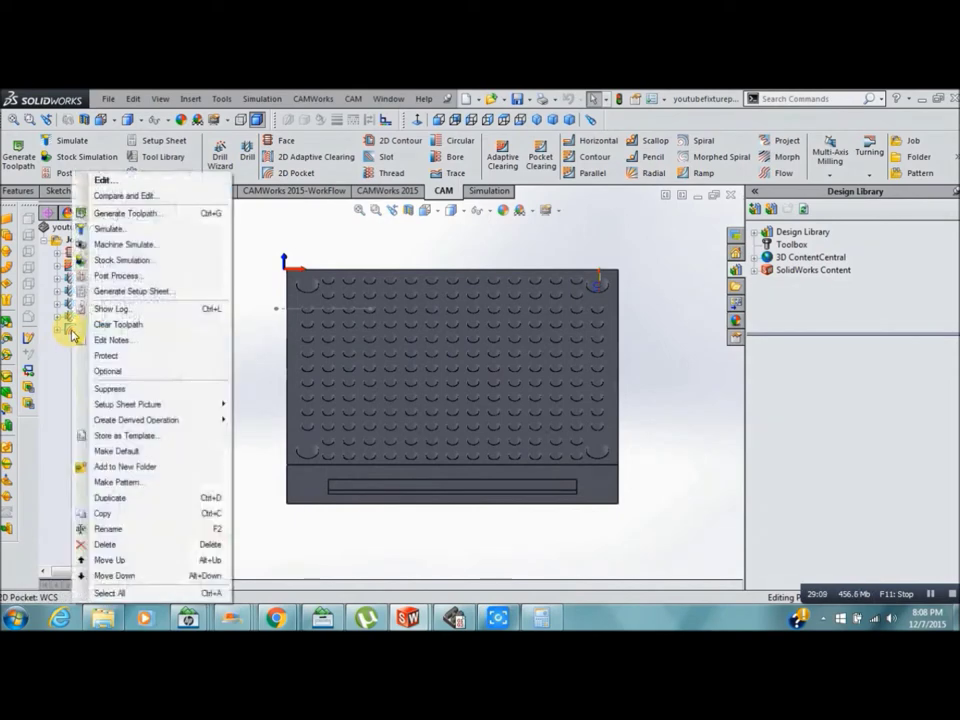
left_click(102, 181)
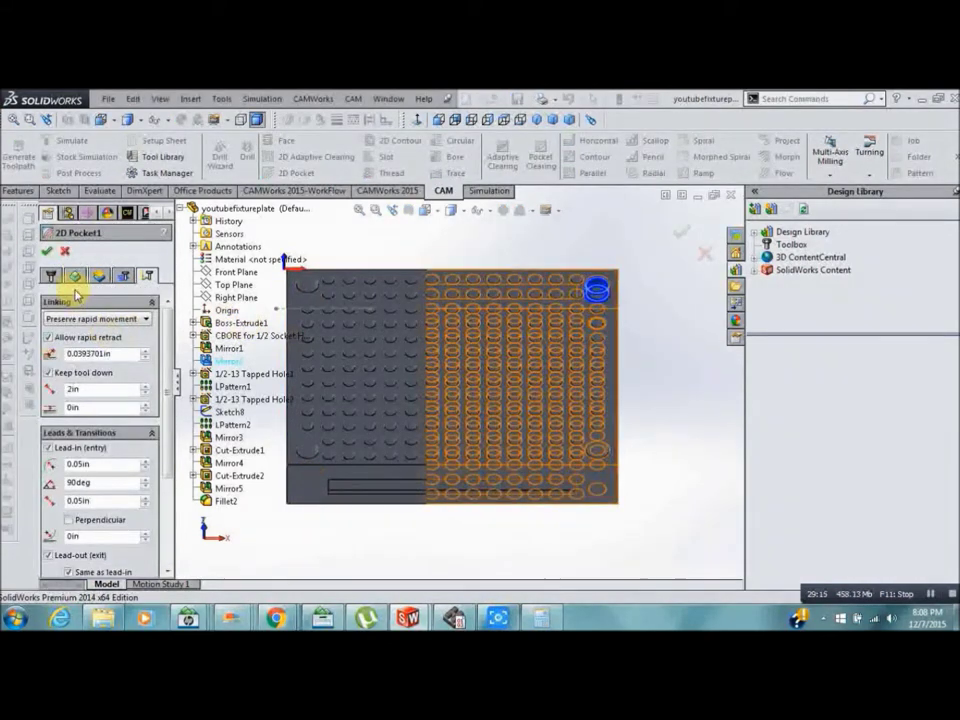
left_click(75, 275)
left_click(143, 320)
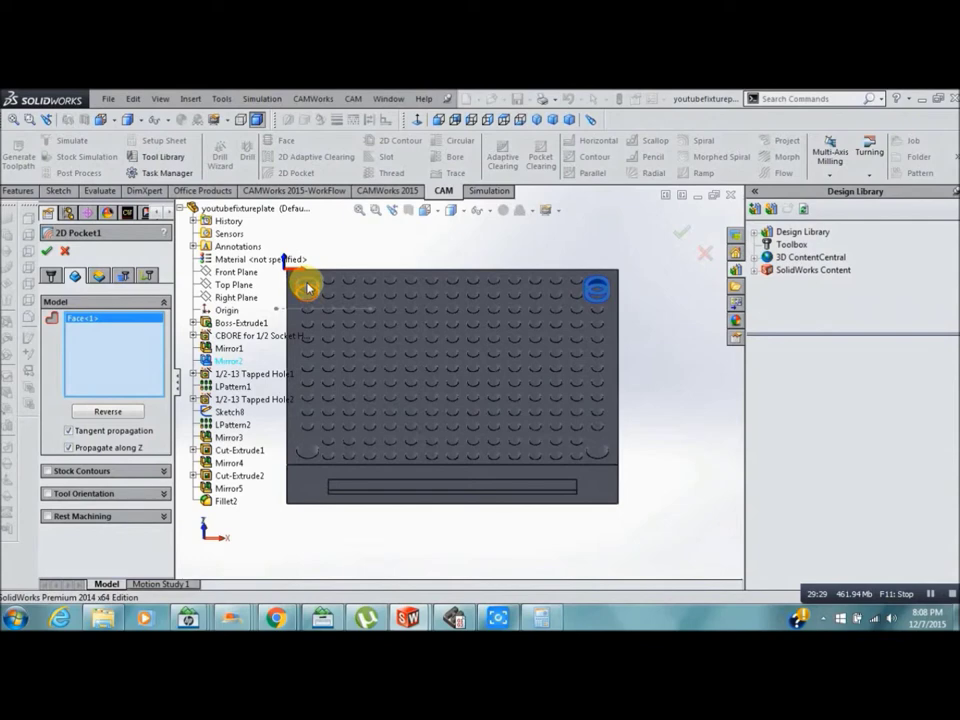
left_click(307, 288)
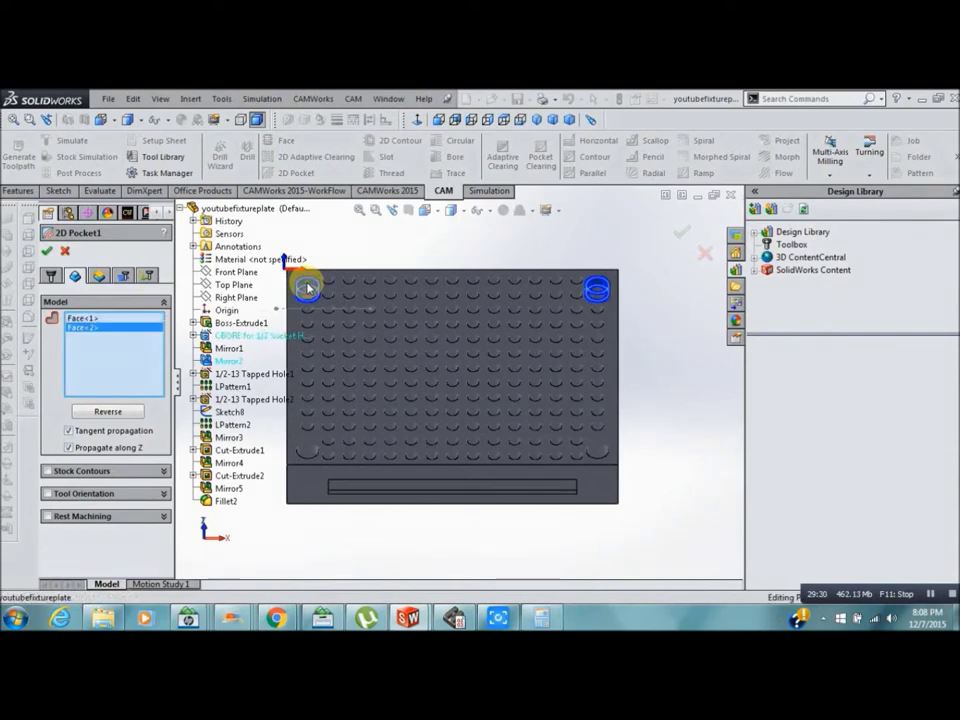
left_click(308, 453)
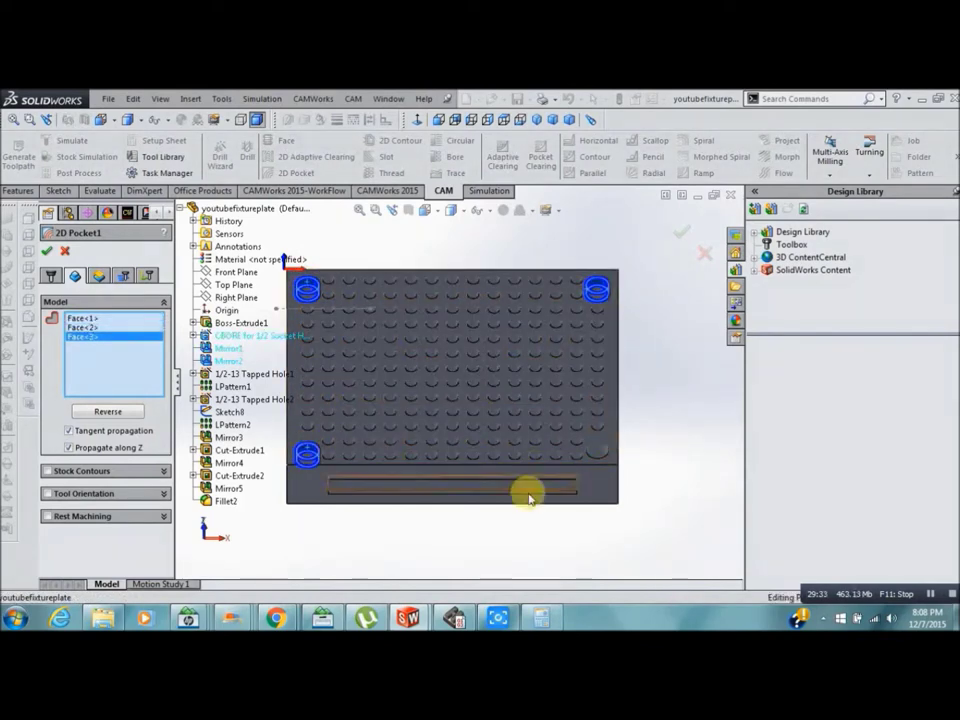
left_click(601, 453)
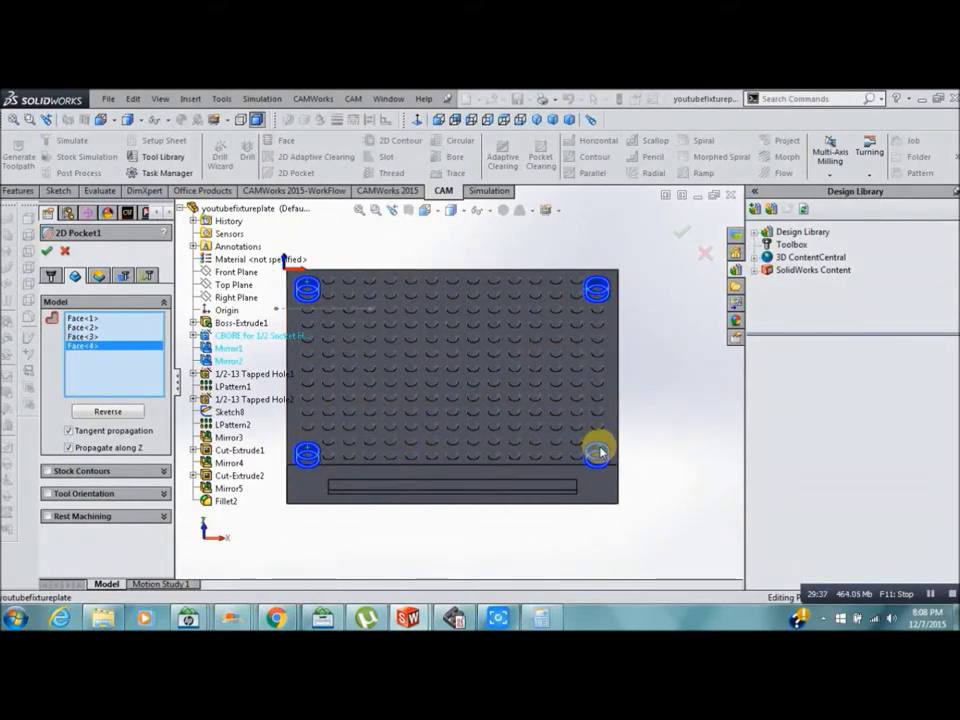
left_click(47, 252)
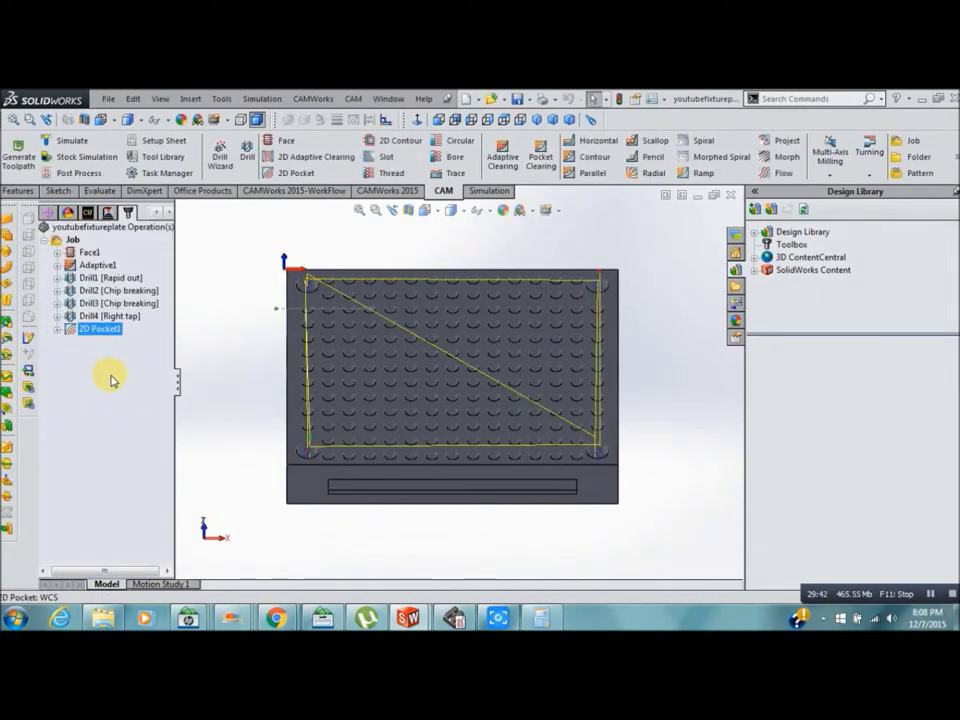
- Run a stock simulation of all operations in the Job
left_click(55, 241)
right_click(55, 241)
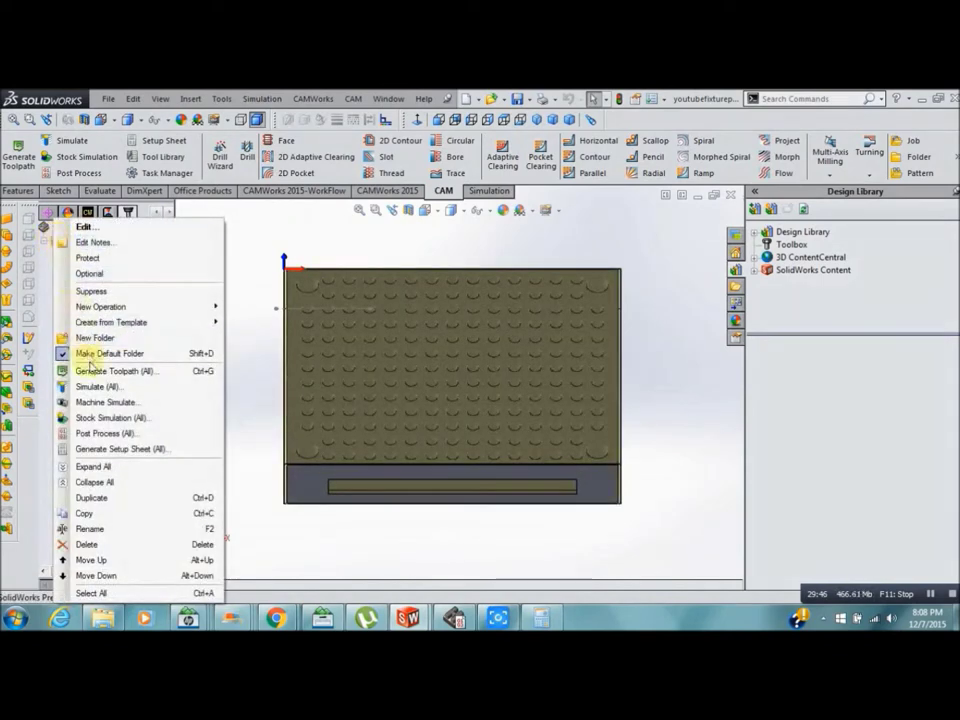
left_click(90, 417)
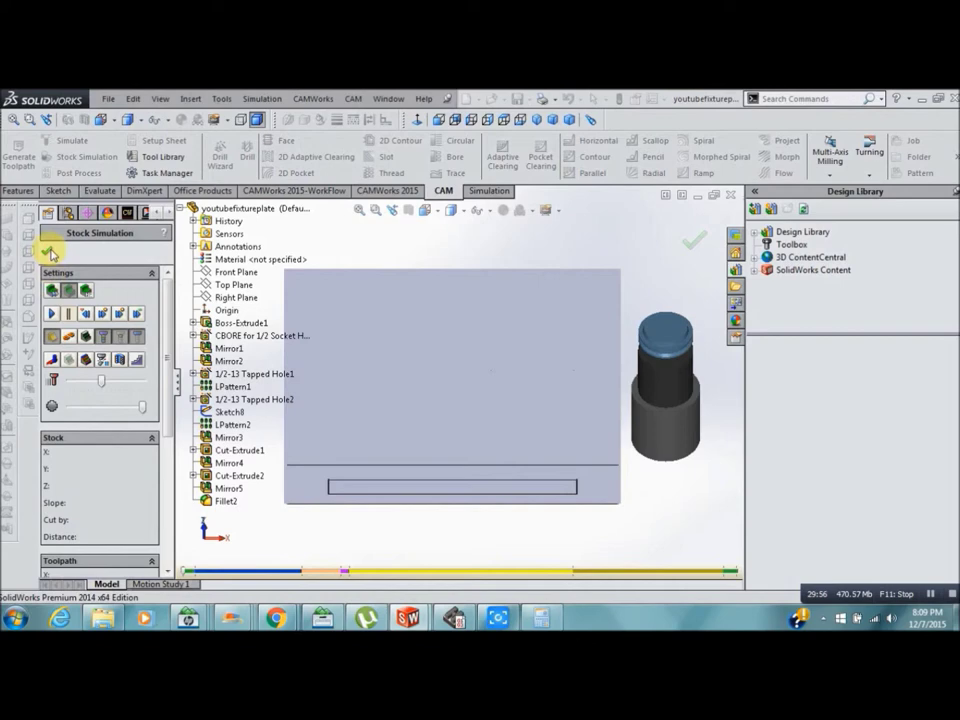
- Play the whole-job stock simulation, then view it from Top and zoom into the plate's upper-left corner
left_click(51, 314)
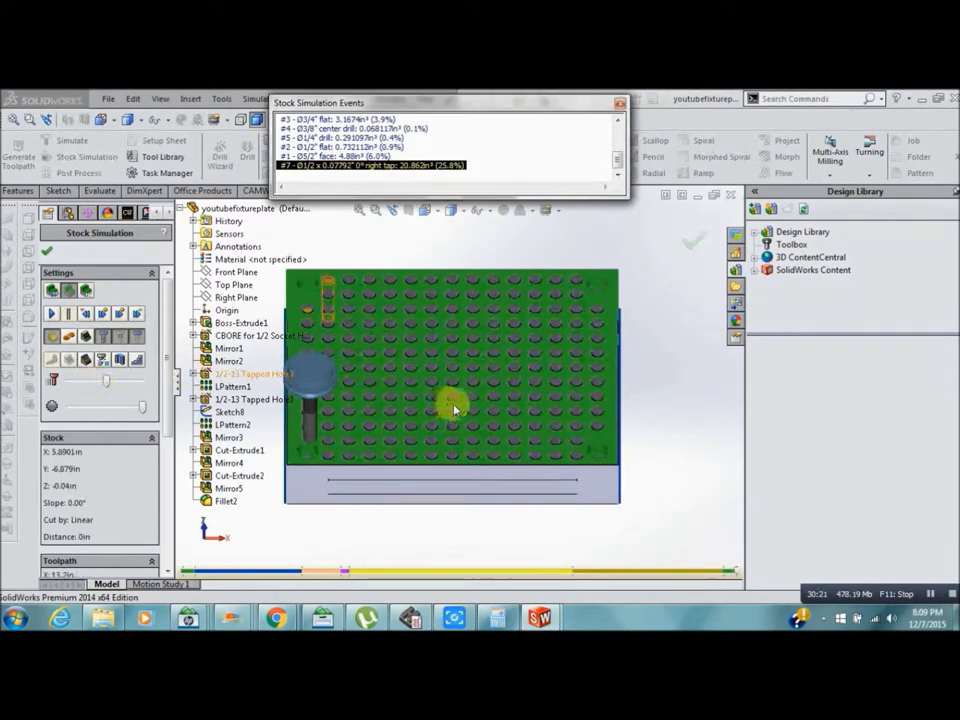
key("ctrl+5")
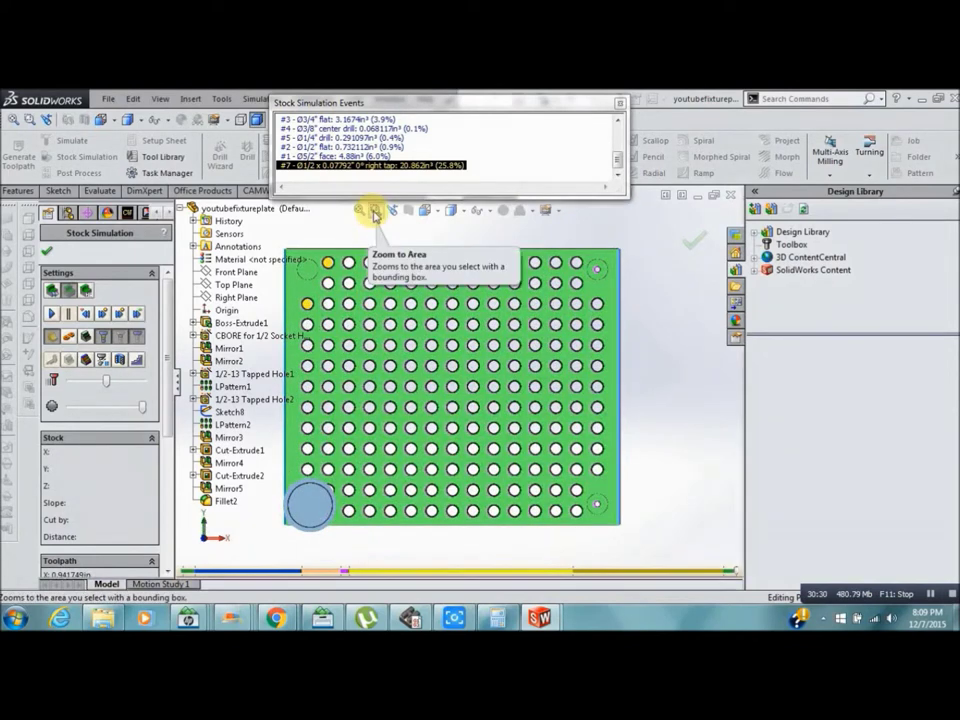
left_click(375, 210)
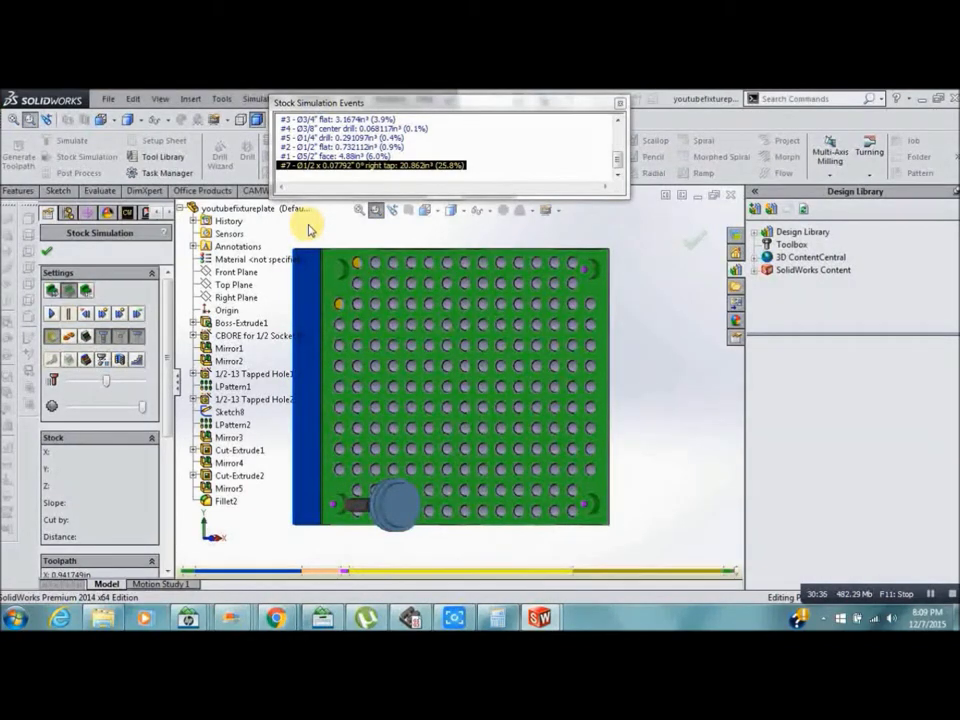
left_click_drag(328, 240, 369, 349)
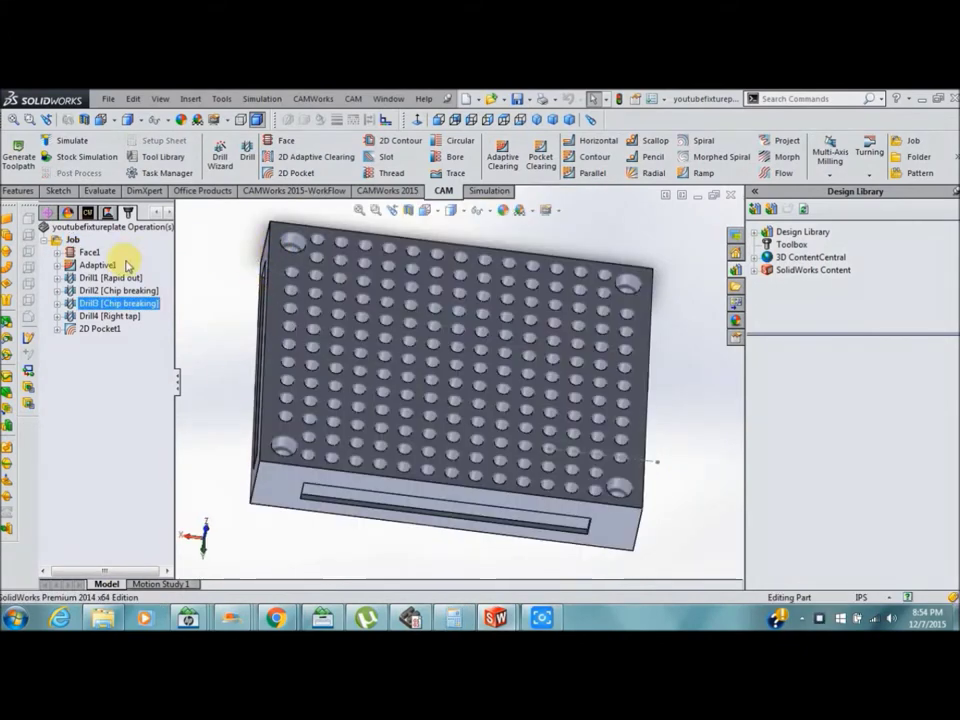
- Reopen Drill2 and set its bottom height to come from the plate's underside face
left_click(74, 291)
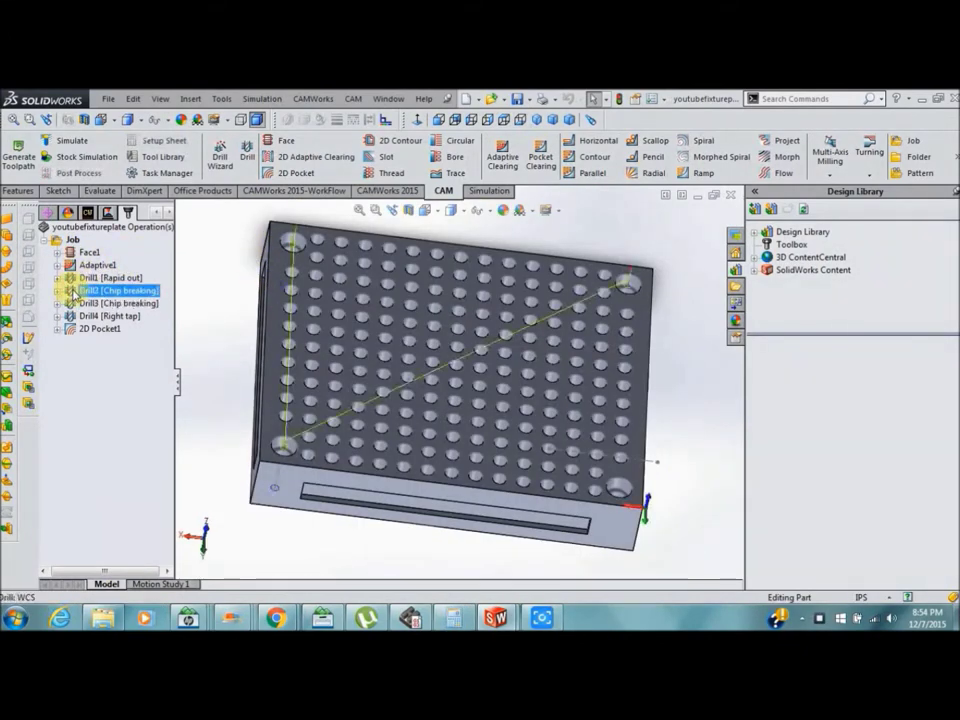
right_click(74, 291)
left_click(103, 180)
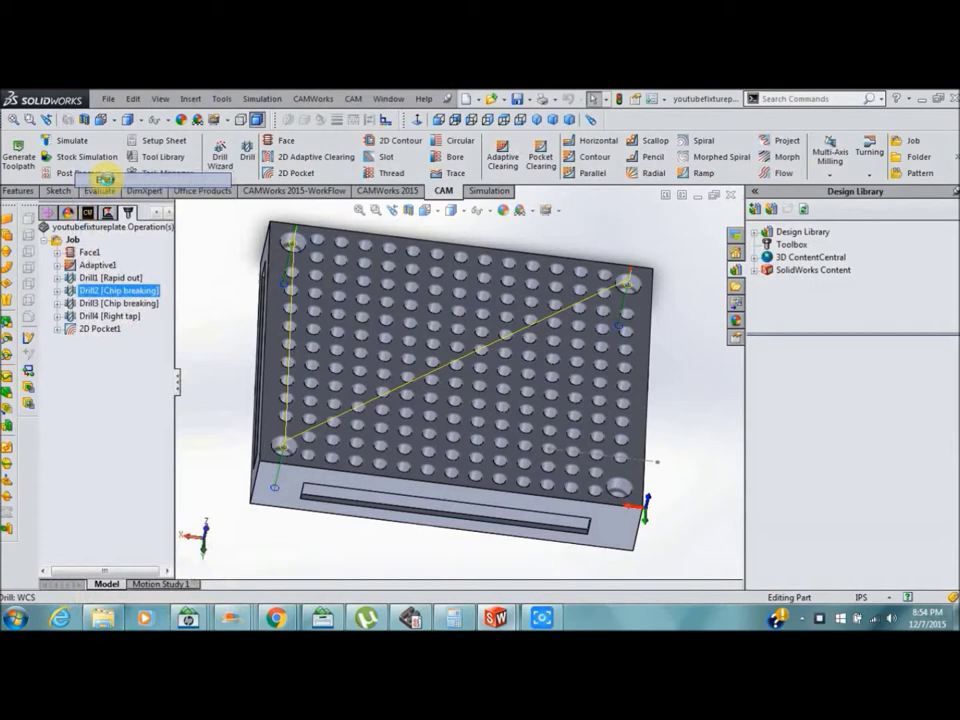
scroll(165, 558, "down", 3)
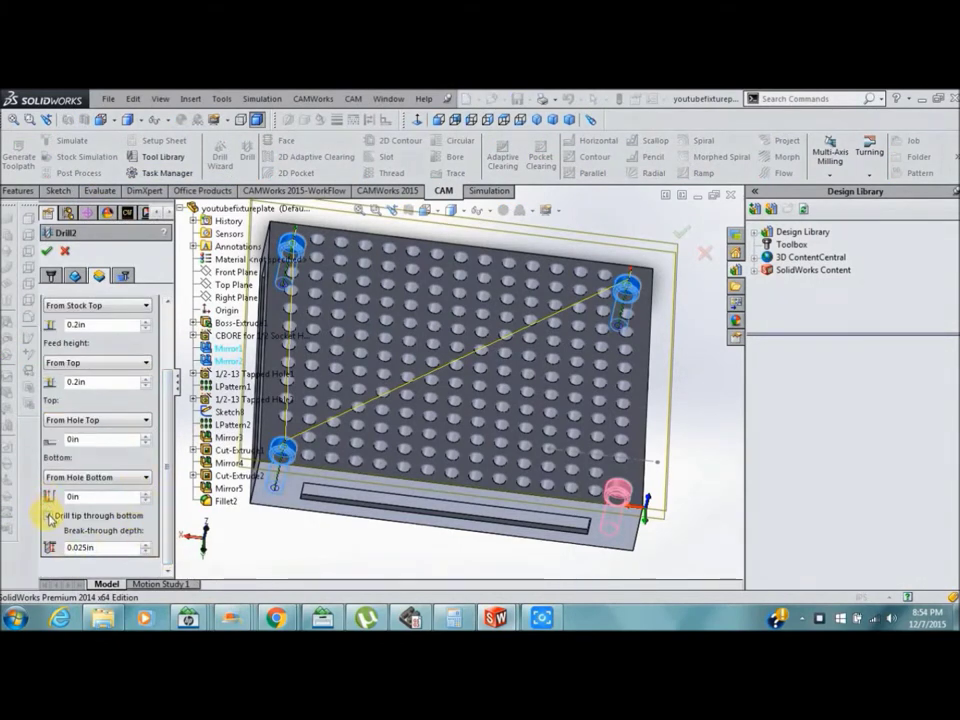
scroll(45, 518, "up", 1)
left_click(140, 512)
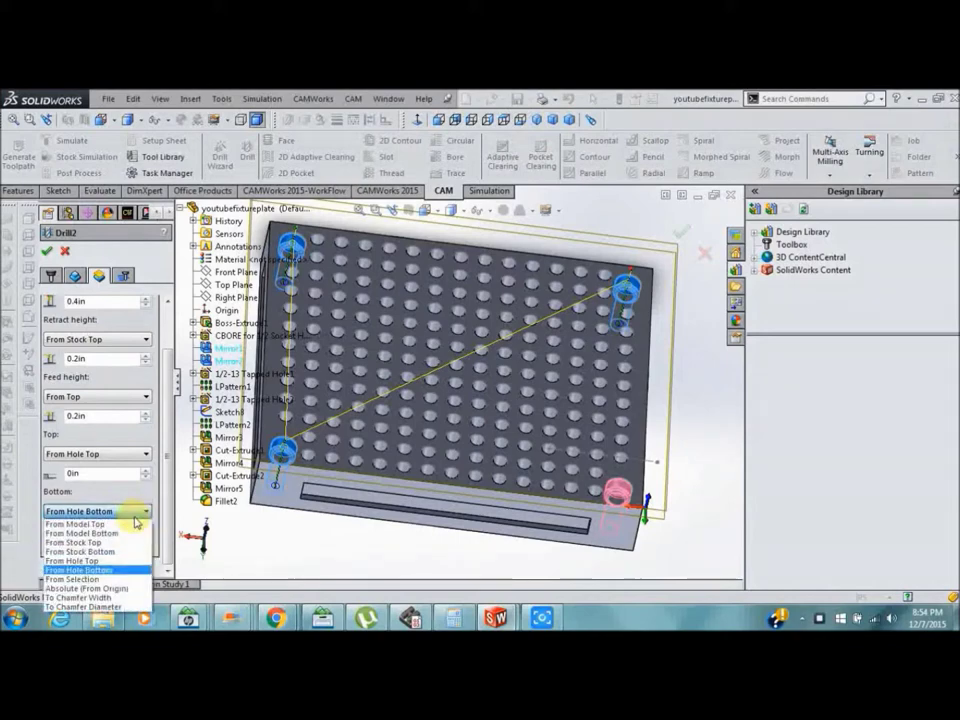
left_click(75, 579)
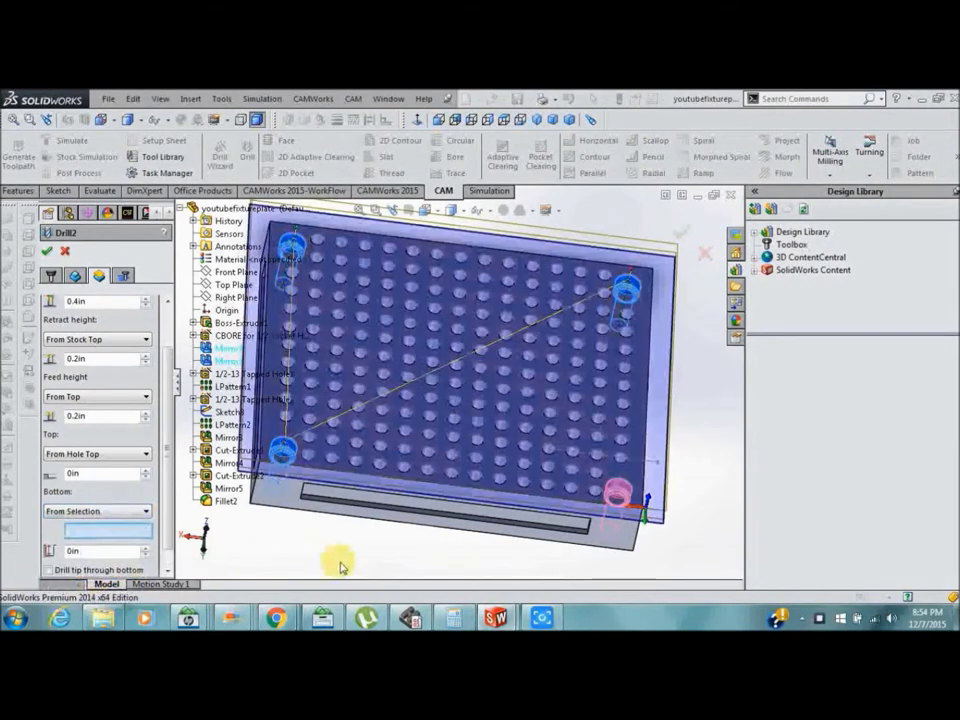
middle_click_drag(343, 558, 348, 527)
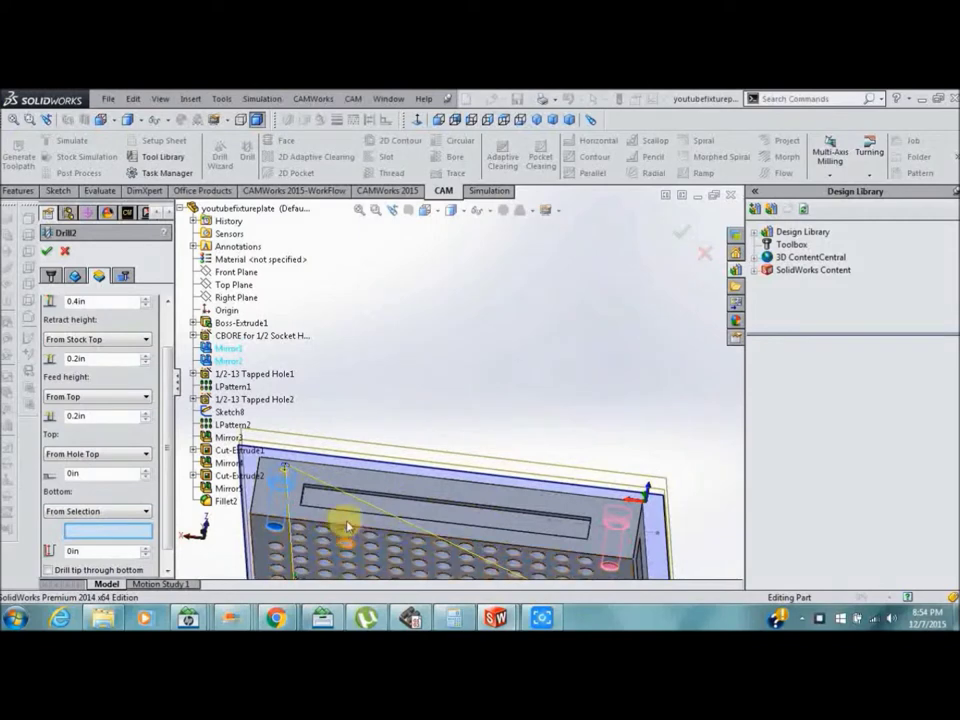
left_click(403, 547)
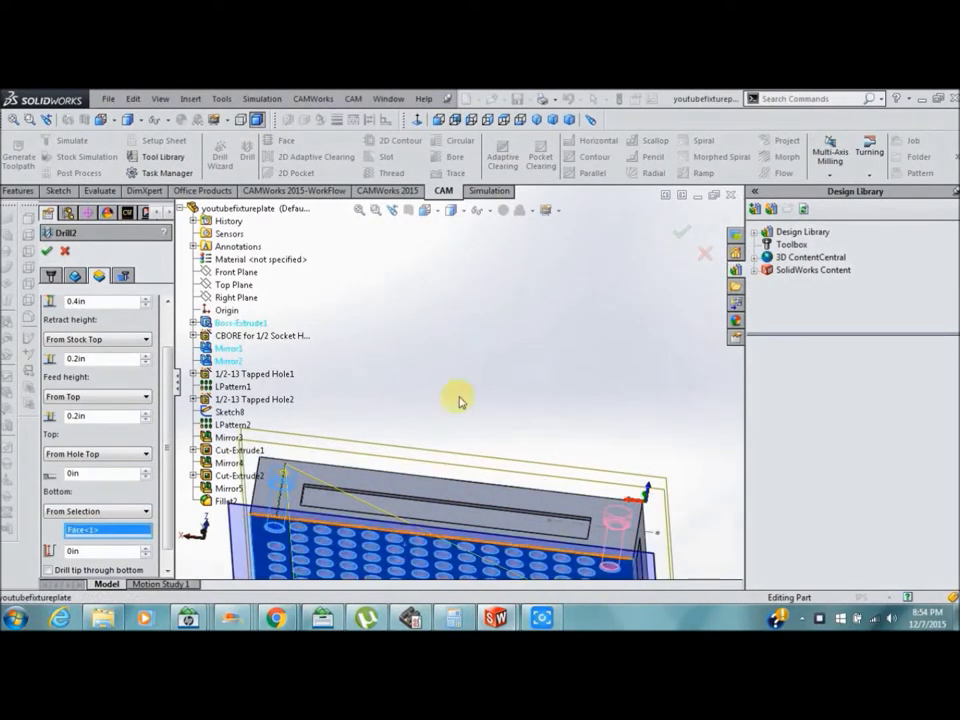
- Add the CBORE counterbore holes to Drill2's hole selection and accept the operation
key("Up")
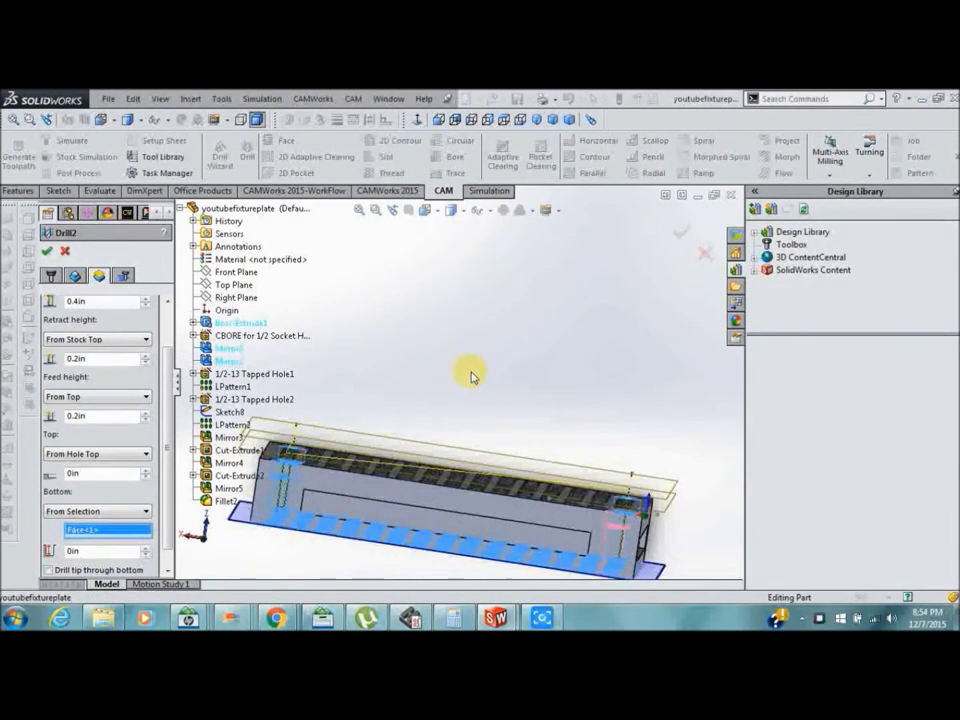
key("Up")
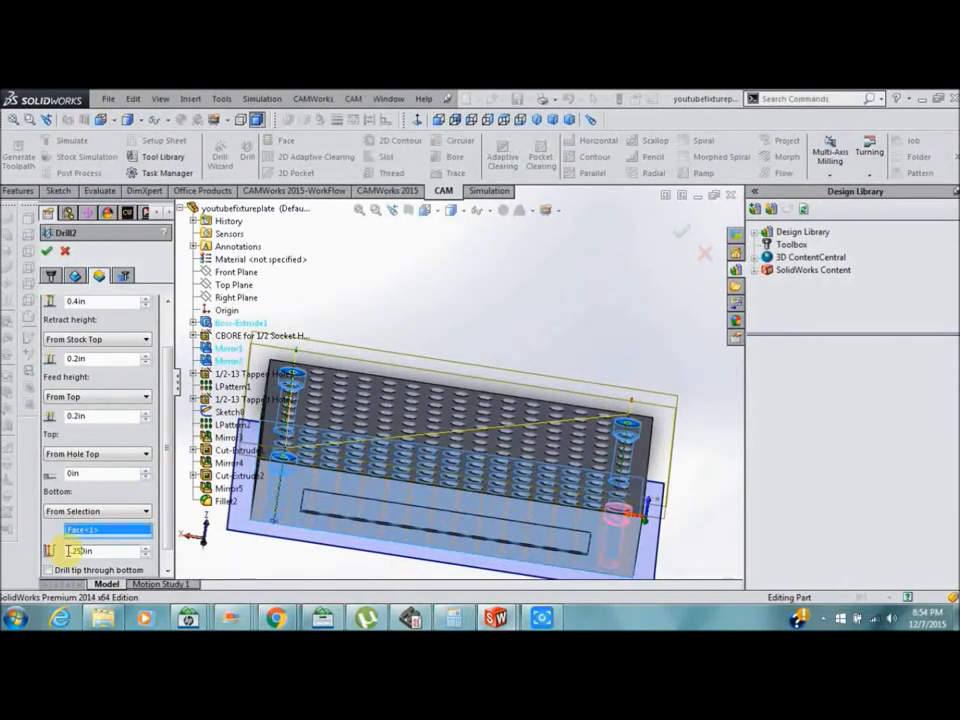
scroll(70, 286, "up", 2)
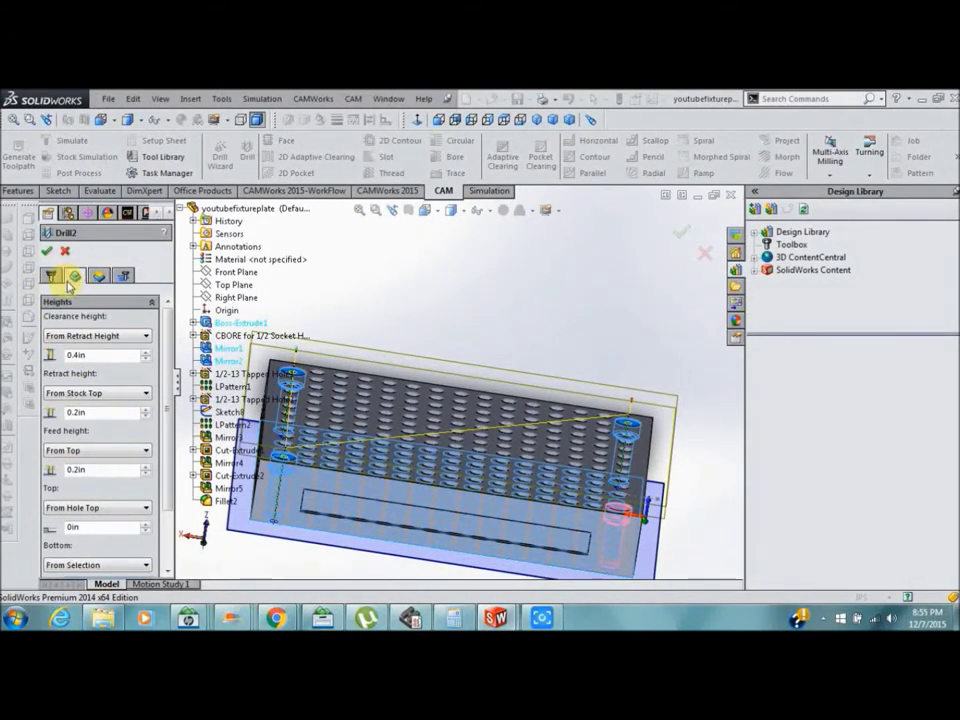
left_click(74, 276)
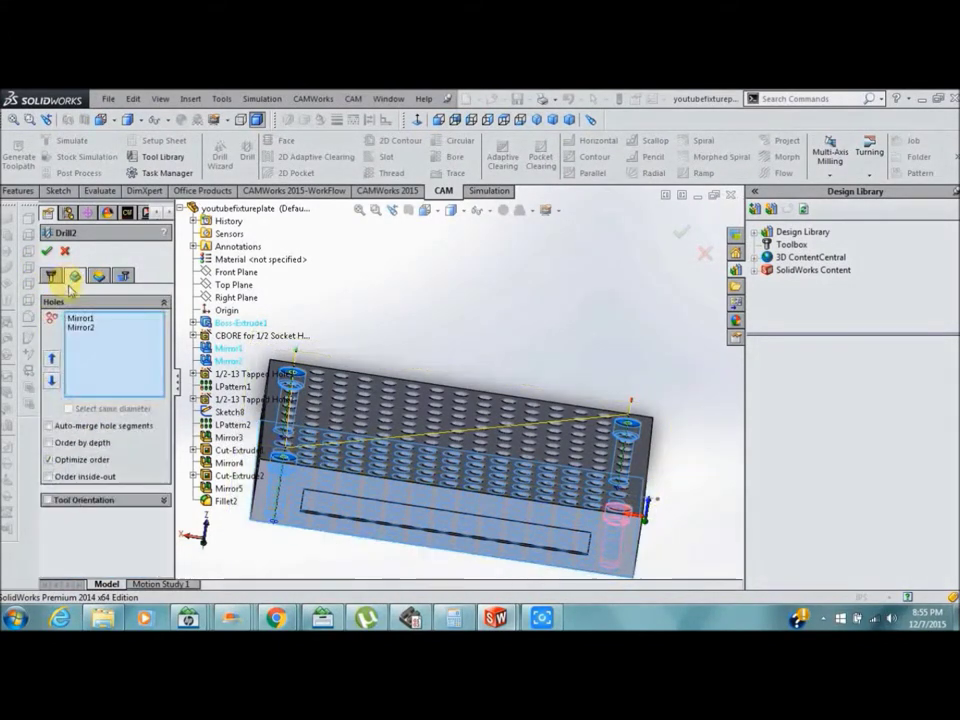
left_click(228, 336)
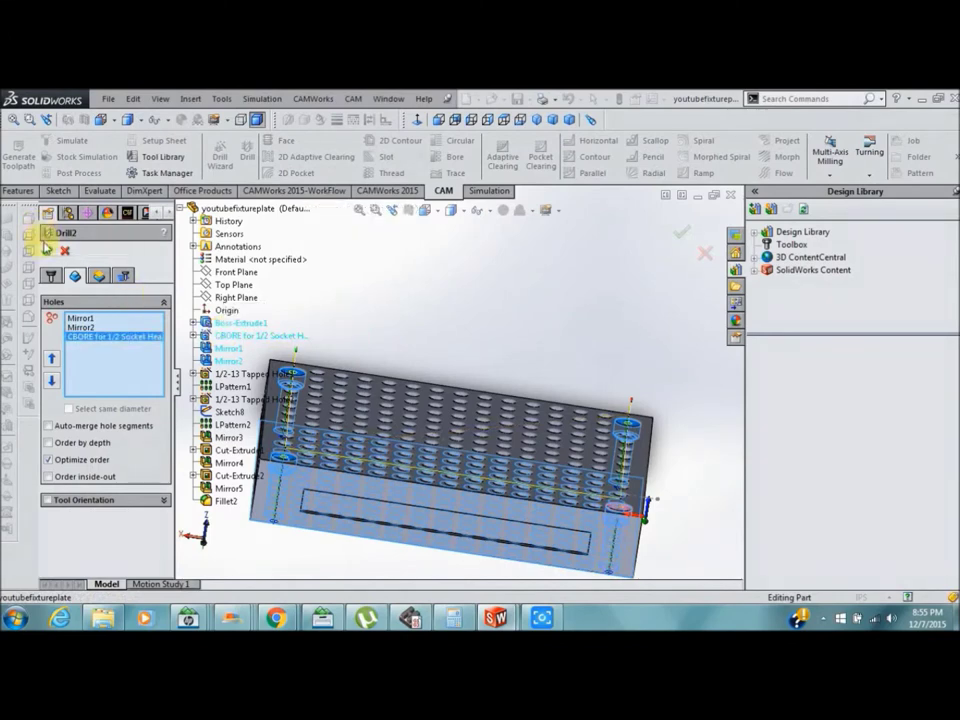
left_click(46, 252)
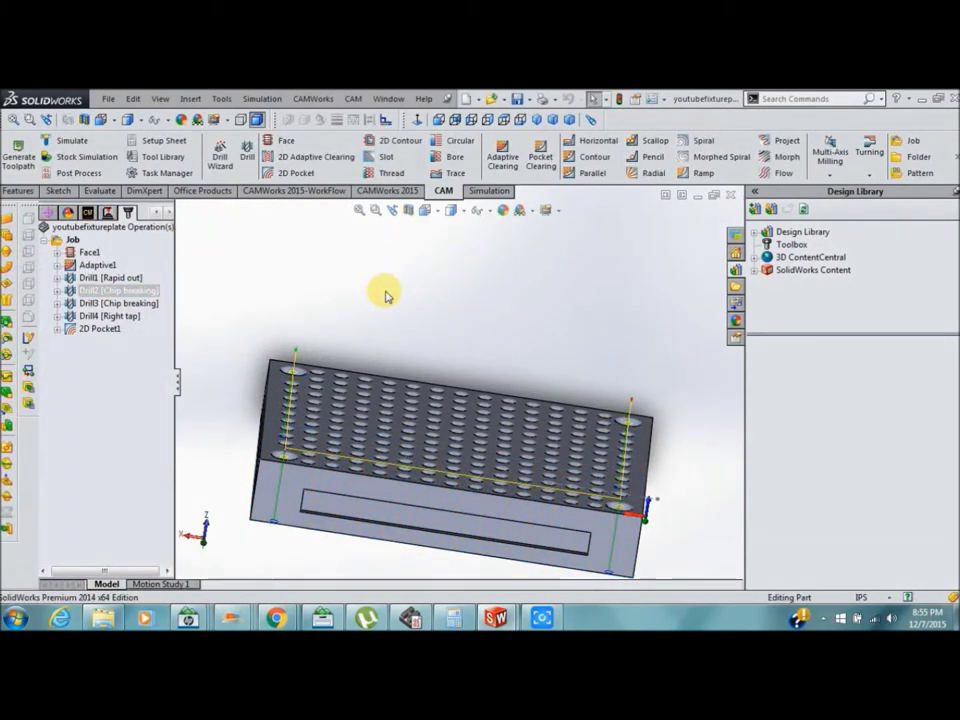
- Select Drill3 in the CAM tree to display its toolpaths on the plate
key("Up")
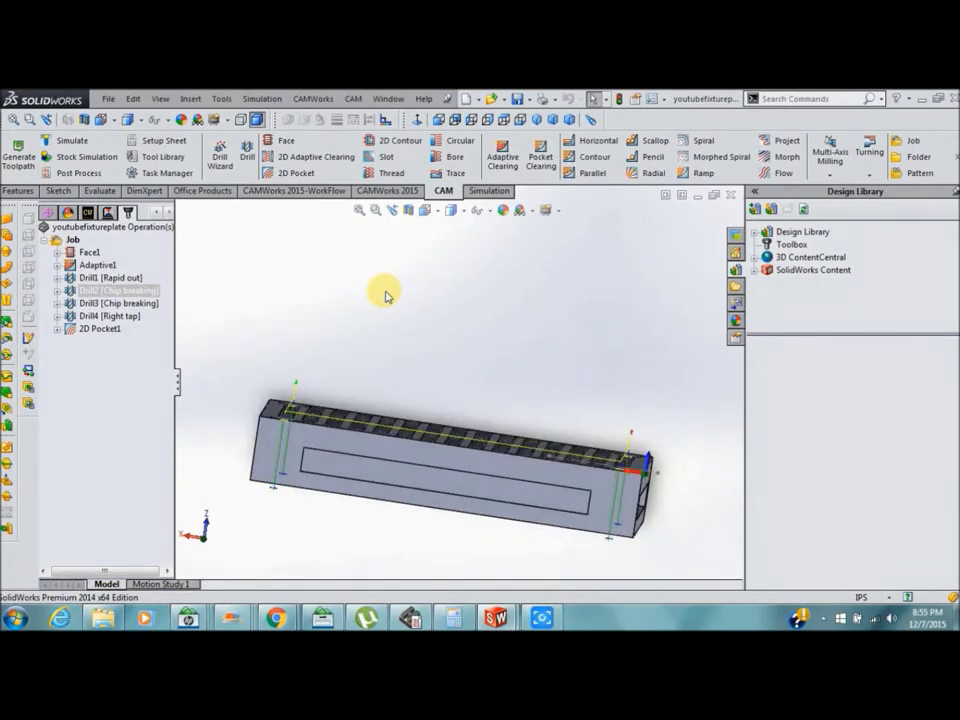
key("Up")
key("Up")
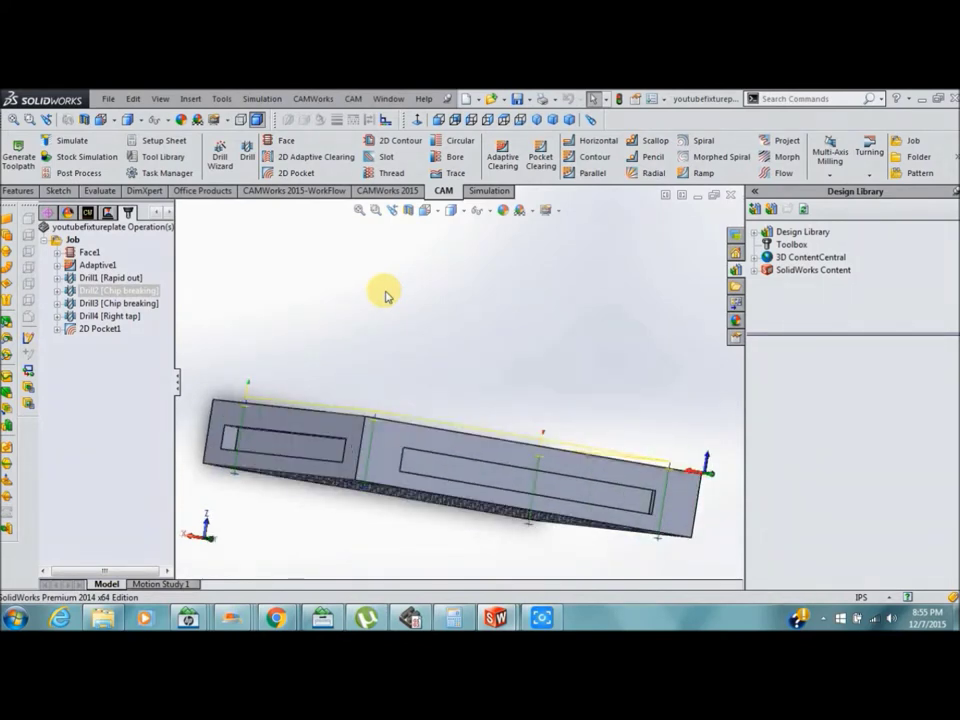
key("Down")
key("Down")
key("Down")
left_click(72, 304)
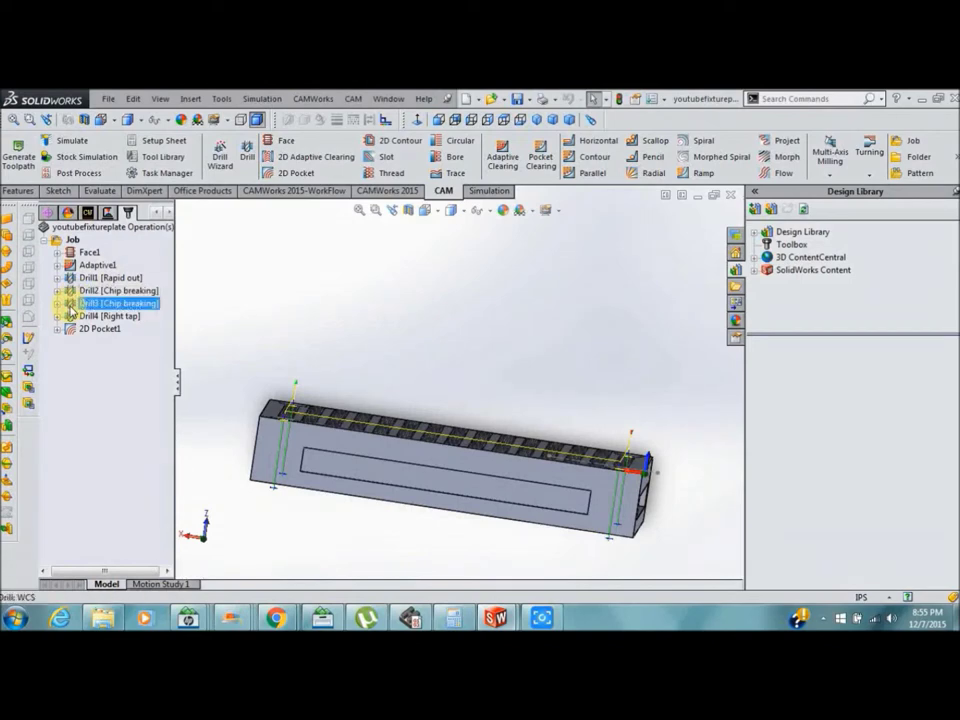
- Make Drill3 bottom at a selected plate face with -0.25in offset and drill-tip breakthrough off
right_click(71, 311)
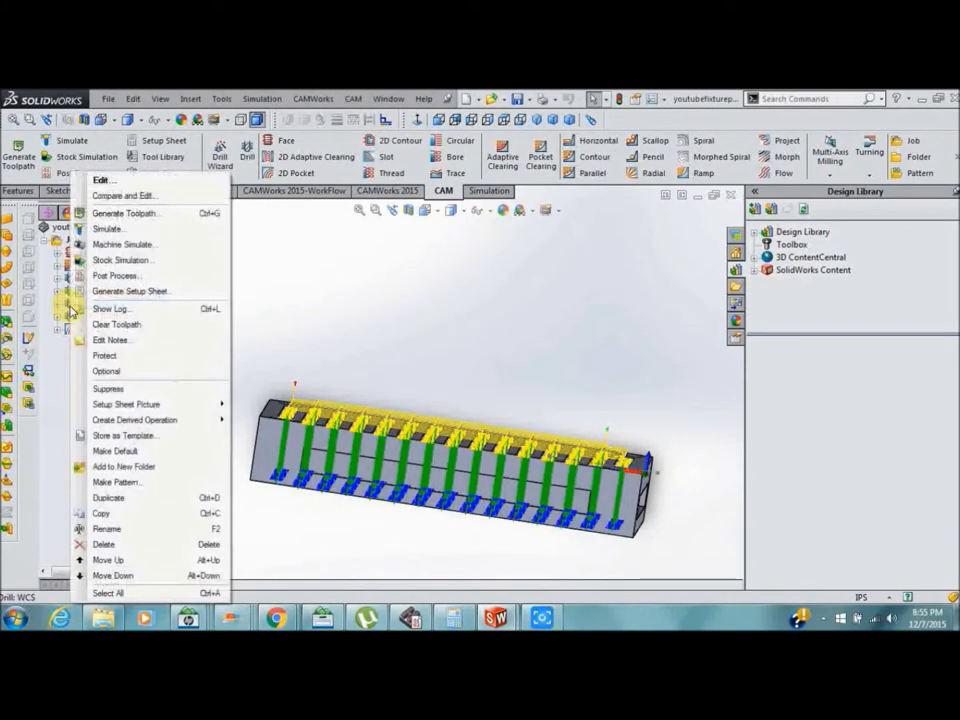
left_click(103, 182)
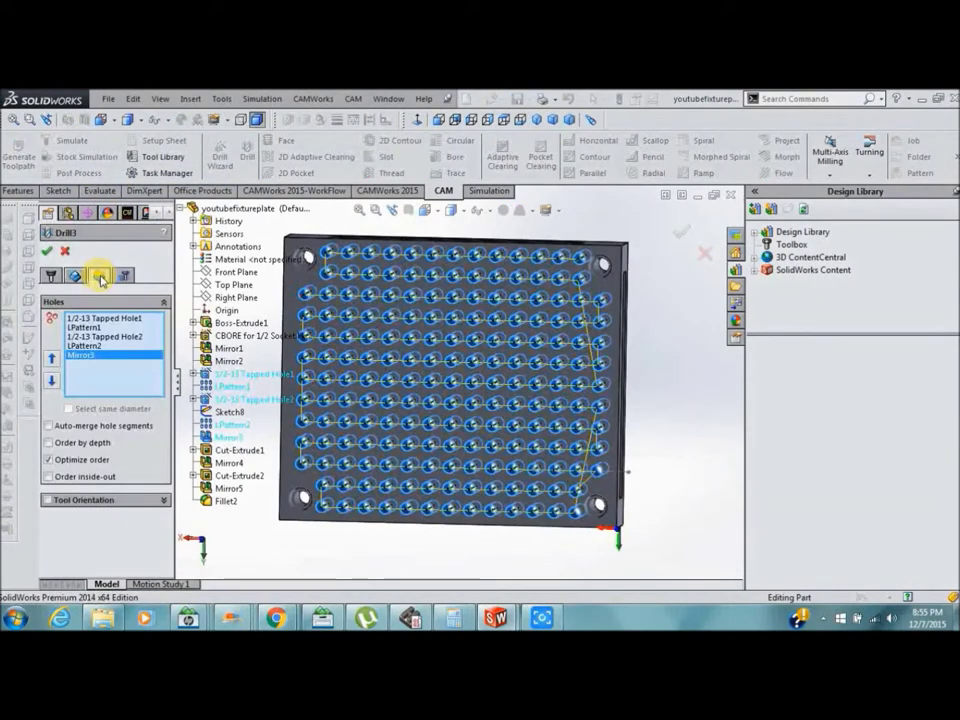
left_click(100, 275)
scroll(152, 529, "down", 3)
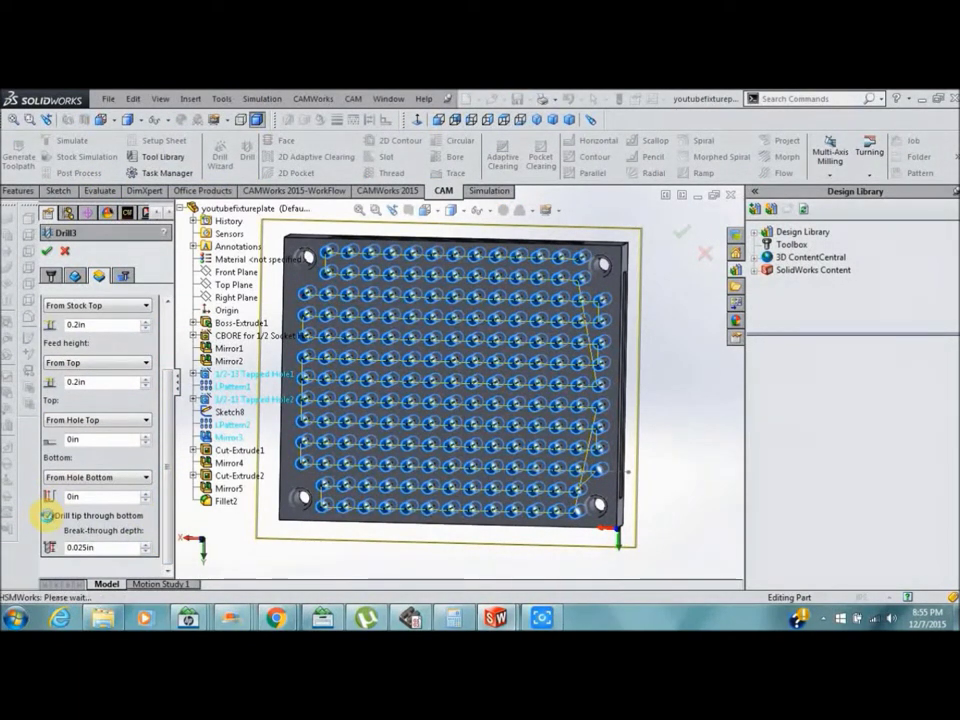
left_click(48, 516)
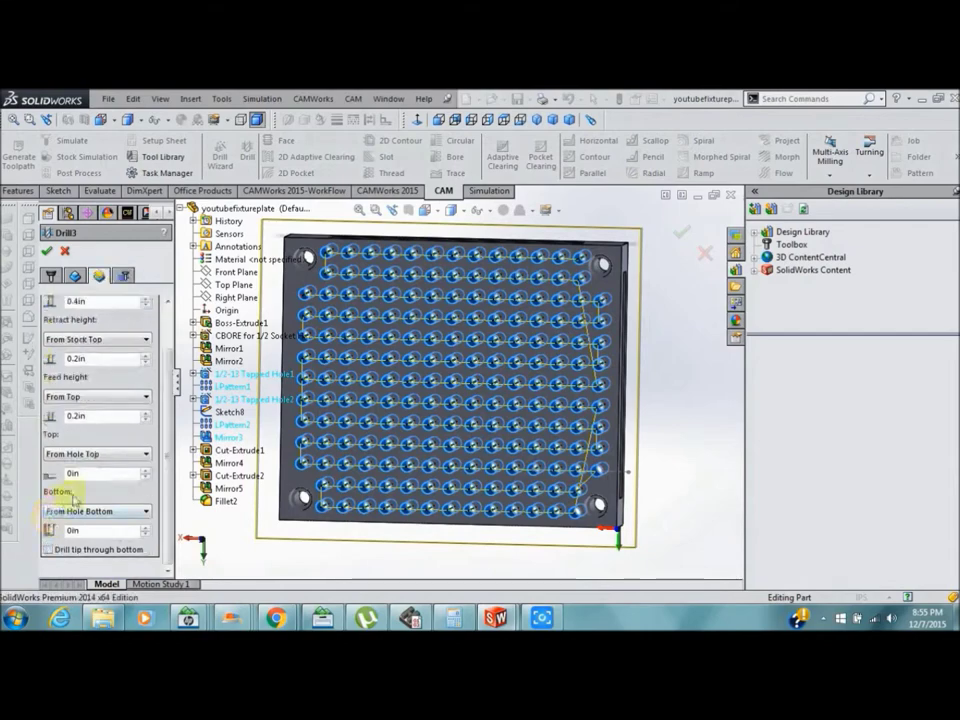
left_click(145, 512)
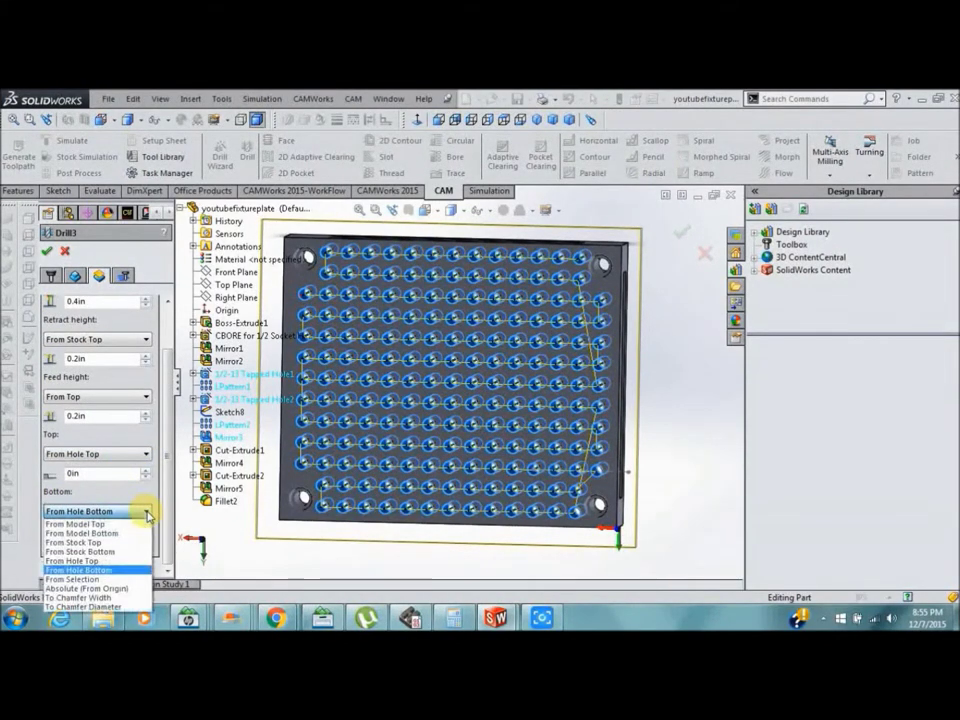
left_click(95, 580)
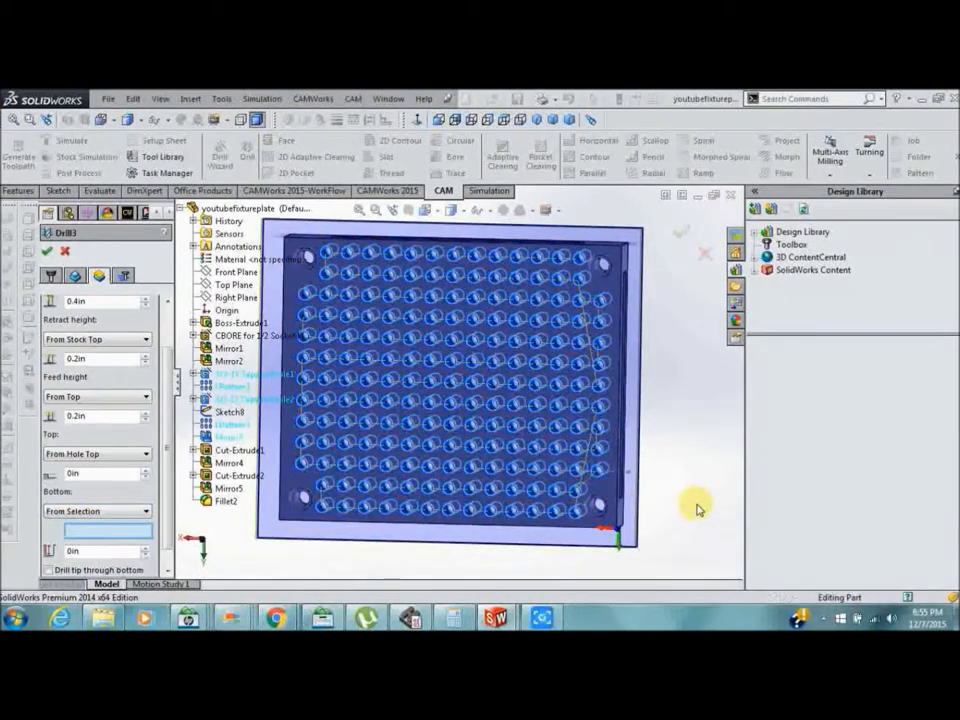
key("Down")
key("Down")
key("Down")
key("Down")
key("Down")
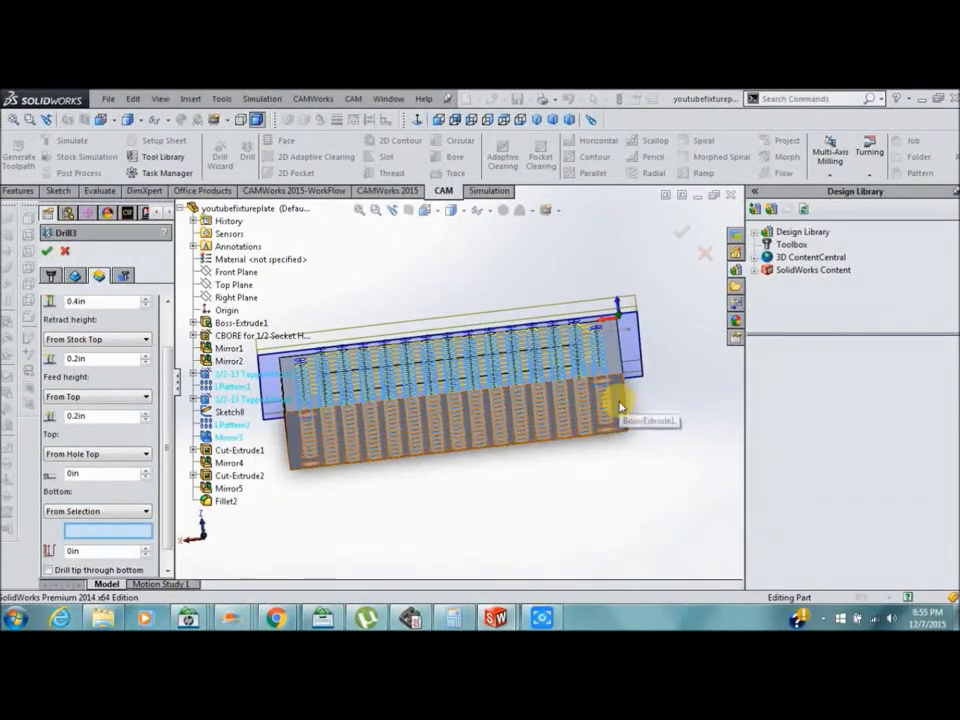
left_click(619, 407)
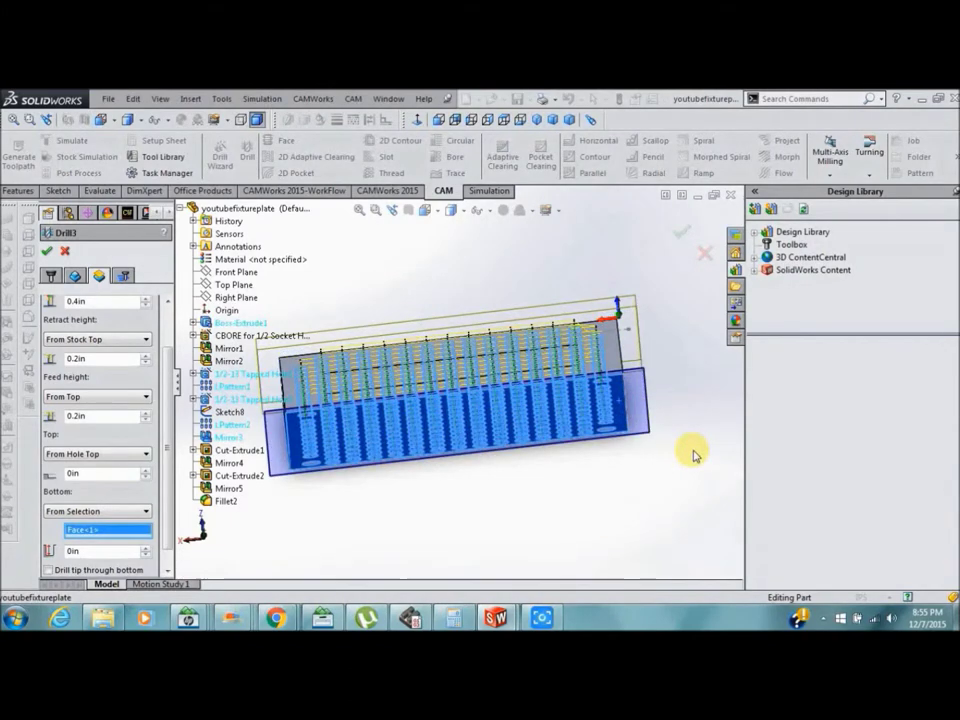
key("Up")
key("Up")
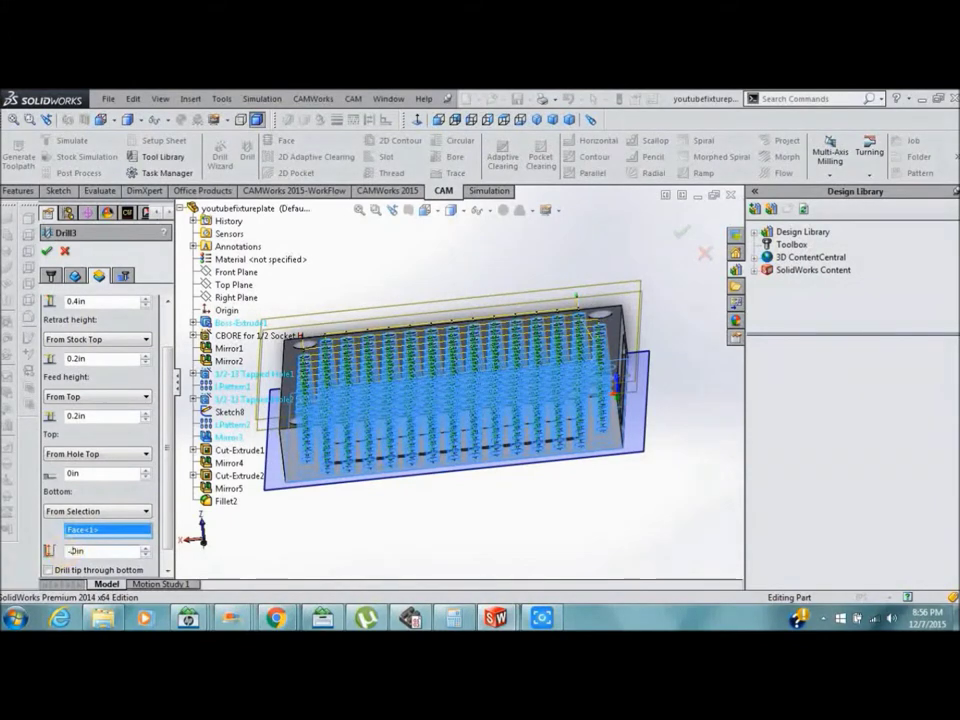
type("5")
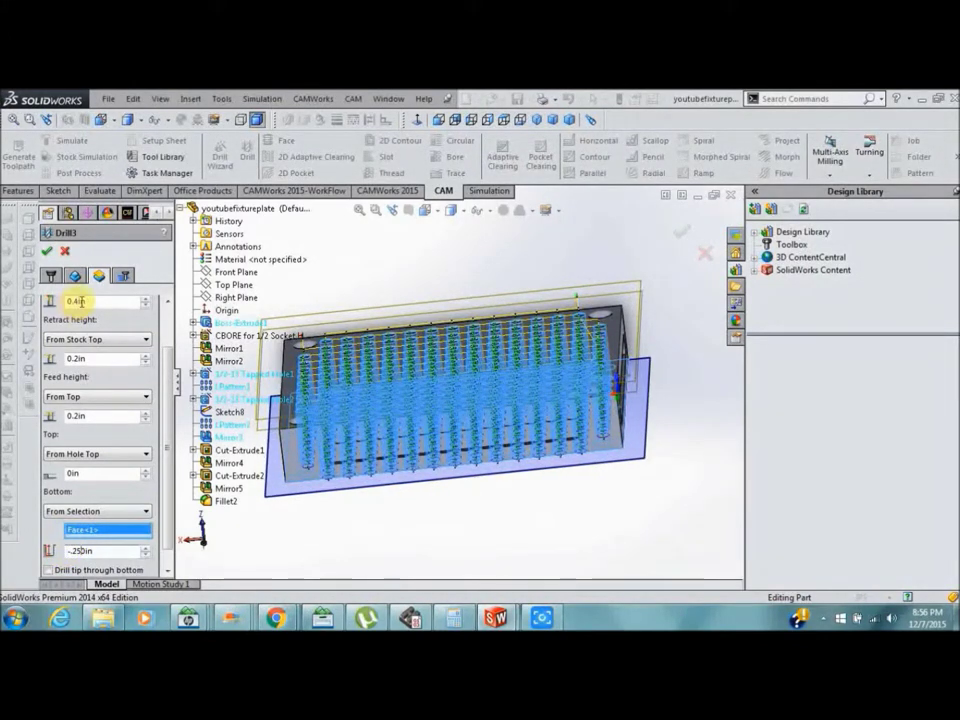
left_click(46, 253)
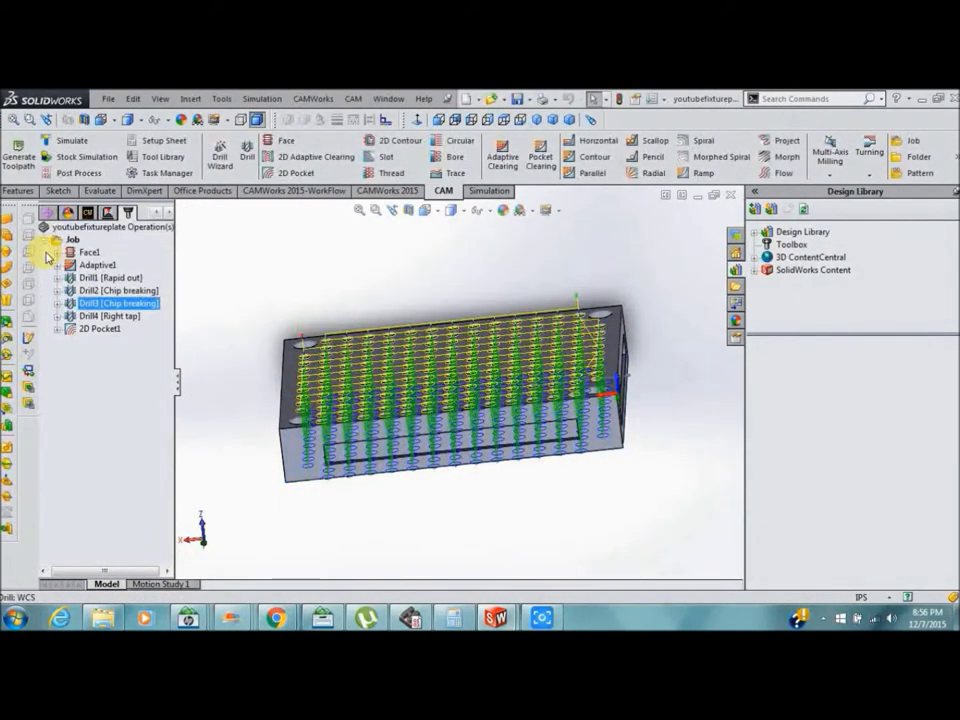
- Make Drill4's tap bottom at a selected plate face with -0.20in offset and tip breakthrough off
right_click(72, 316)
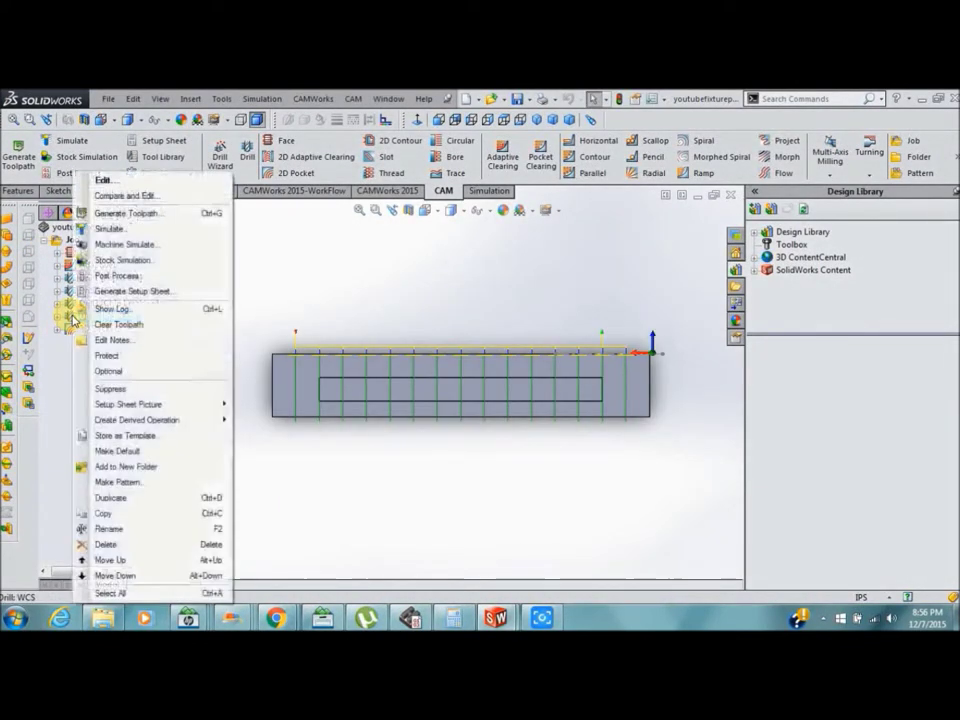
left_click(103, 180)
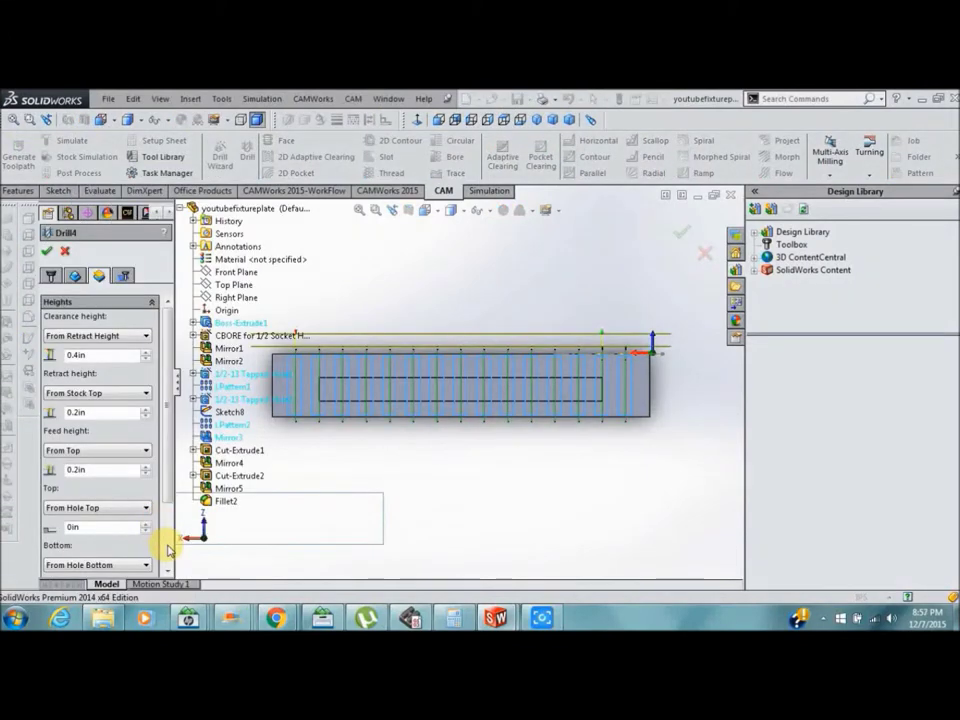
scroll(168, 549, "down", 3)
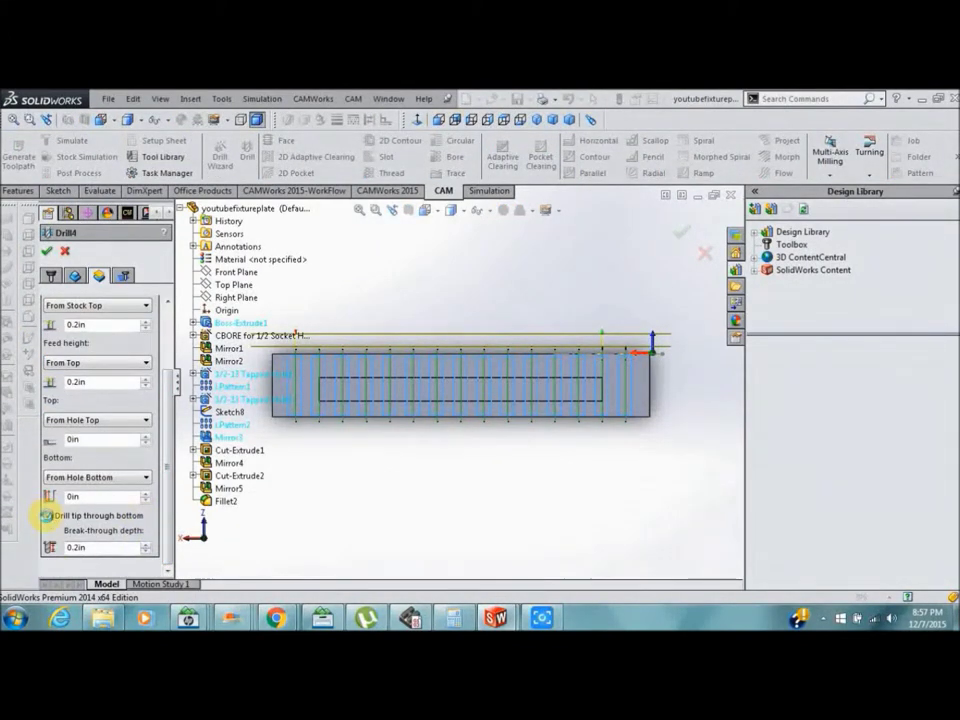
left_click(47, 515)
left_click(148, 512)
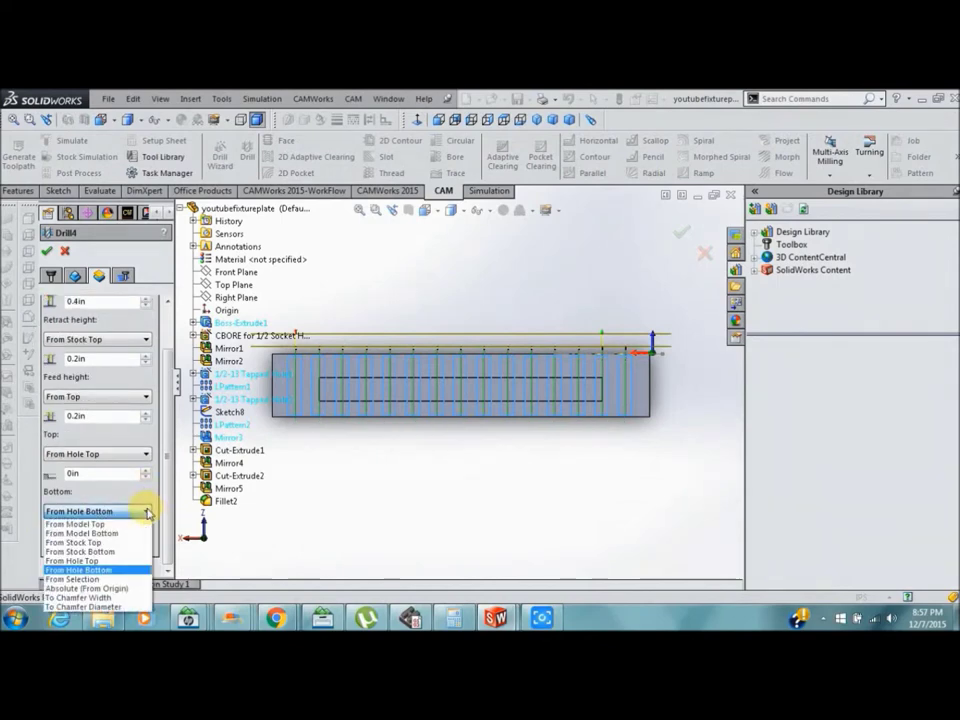
left_click(98, 580)
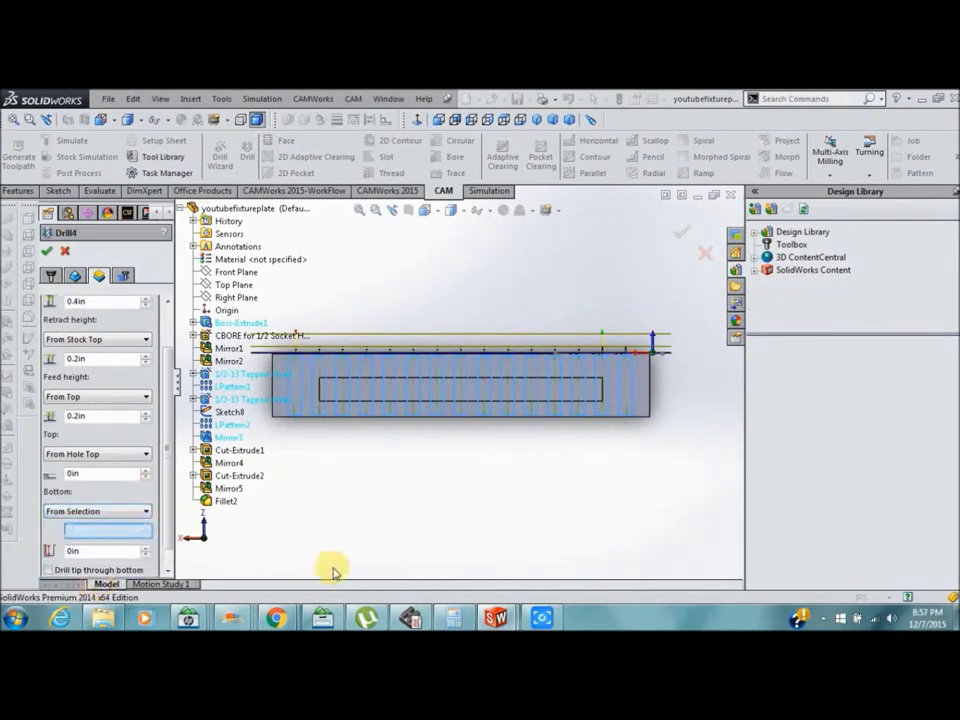
key("Down")
key("Down")
key("Down")
key("Down")
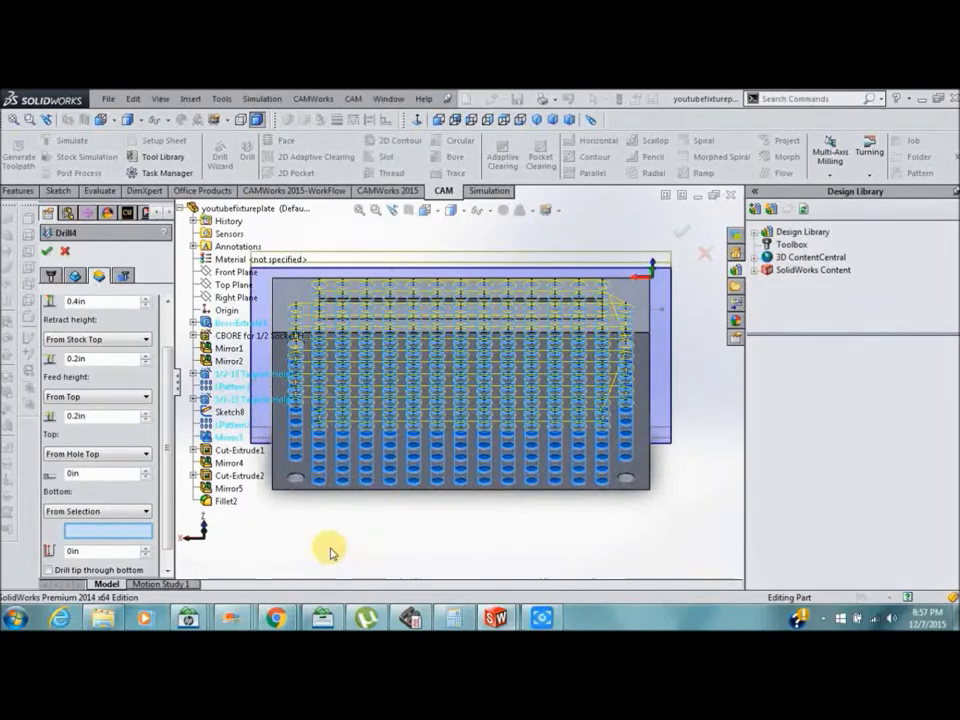
left_click(281, 465)
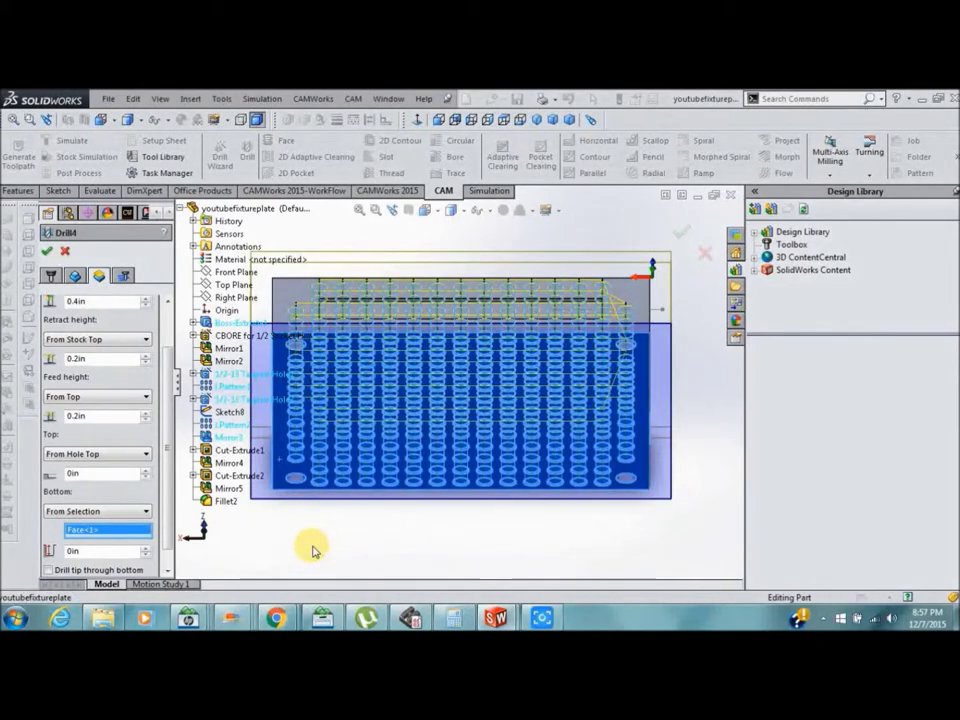
key("Up")
key("Up")
key("Up")
key("Up")
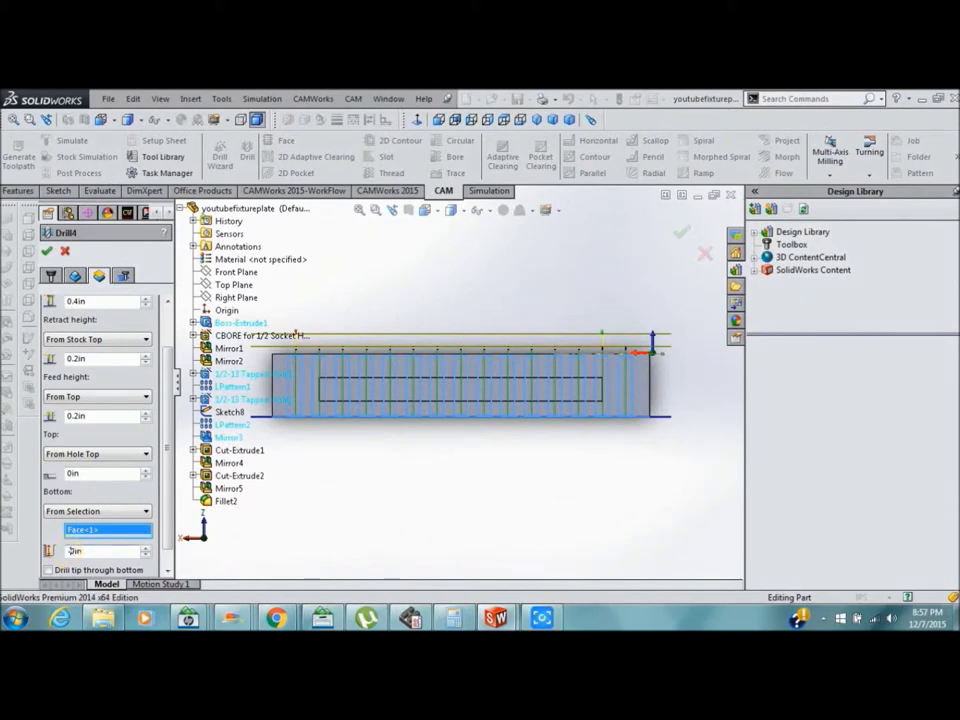
left_click(71, 551)
type("-.2")
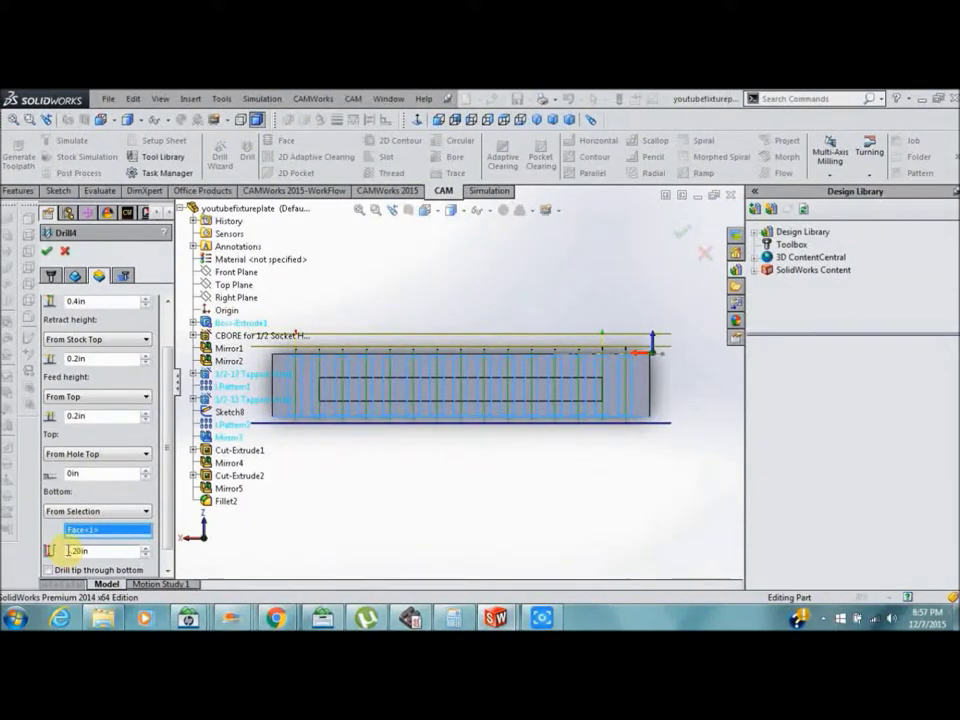
left_click(46, 254)
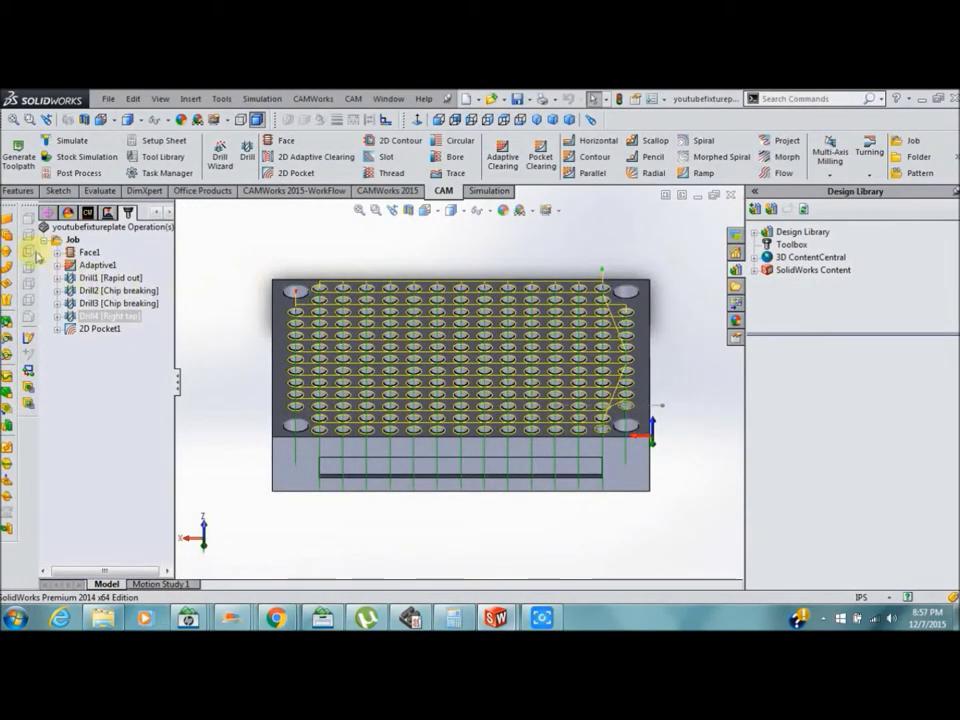
right_click(57, 224)
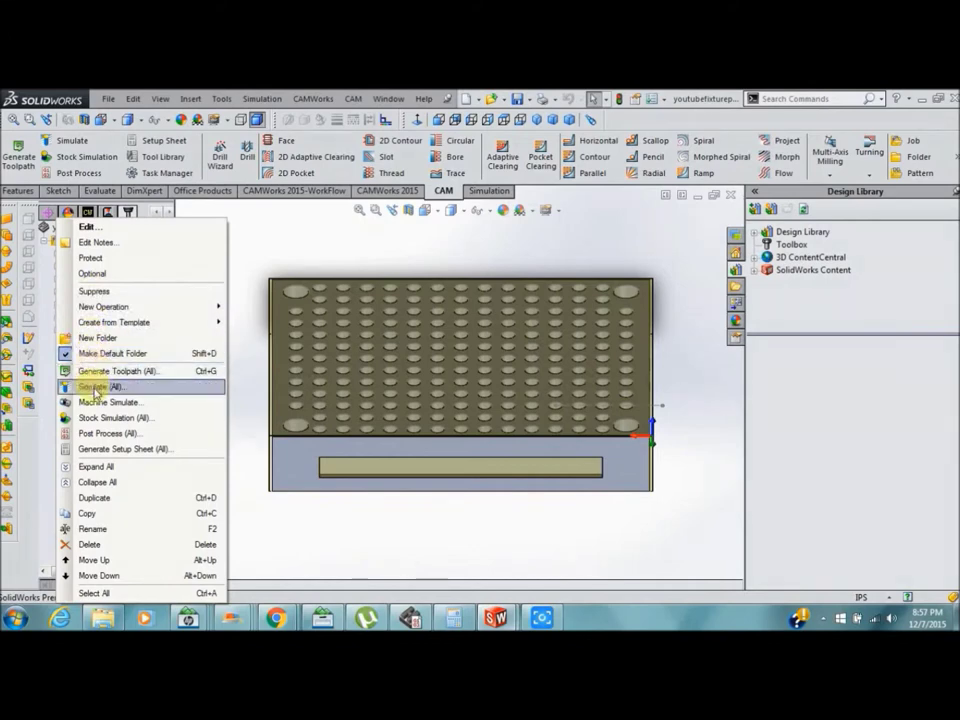
left_click(93, 419)
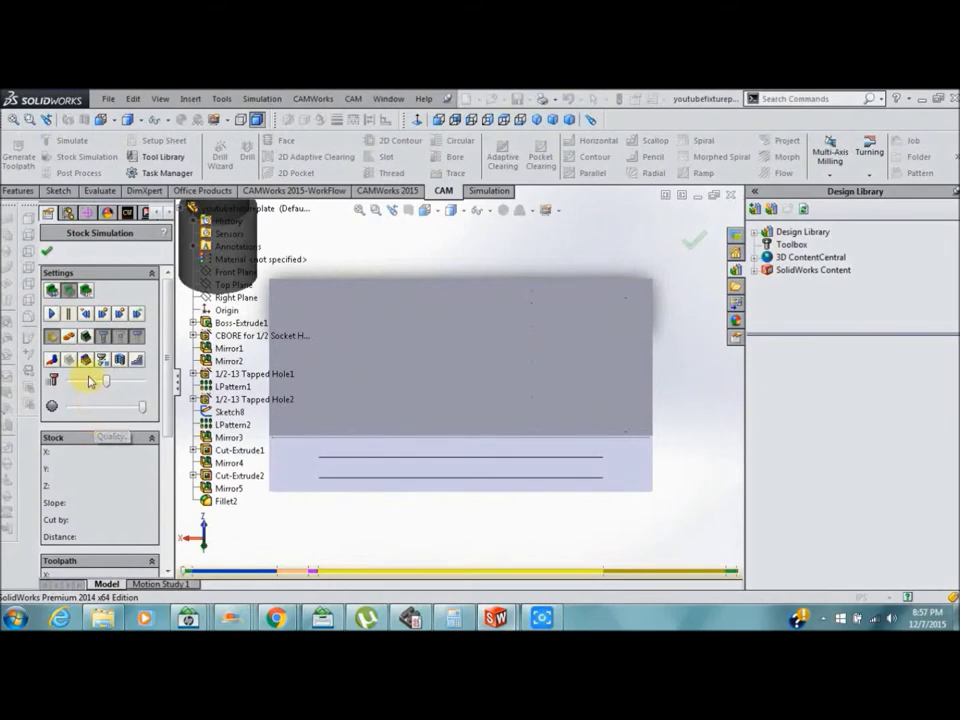
left_click(52, 314)
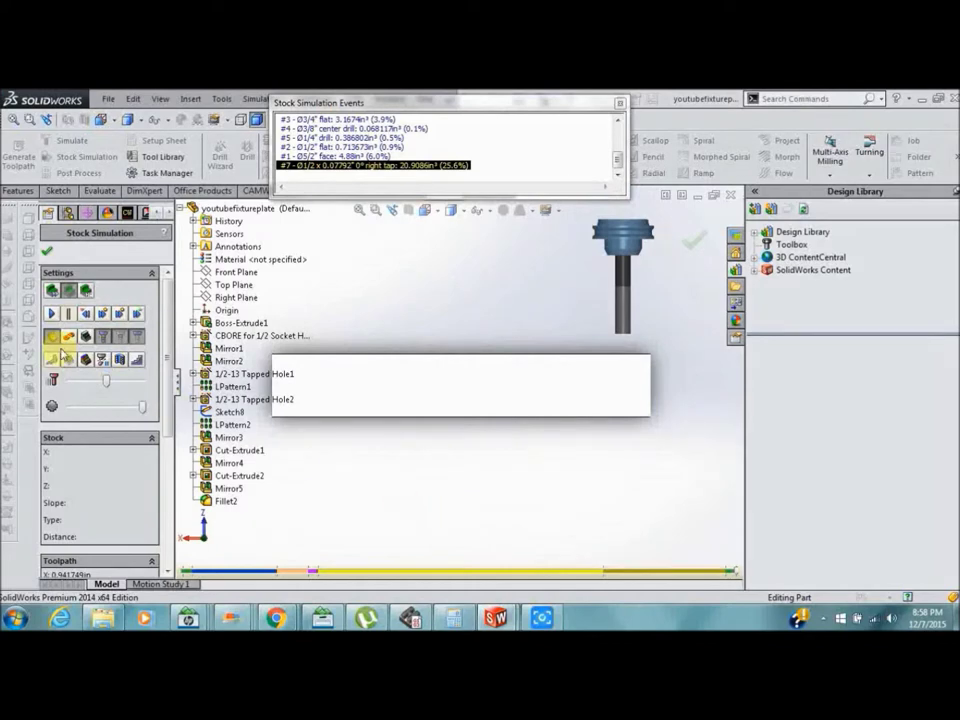
left_click(45, 253)
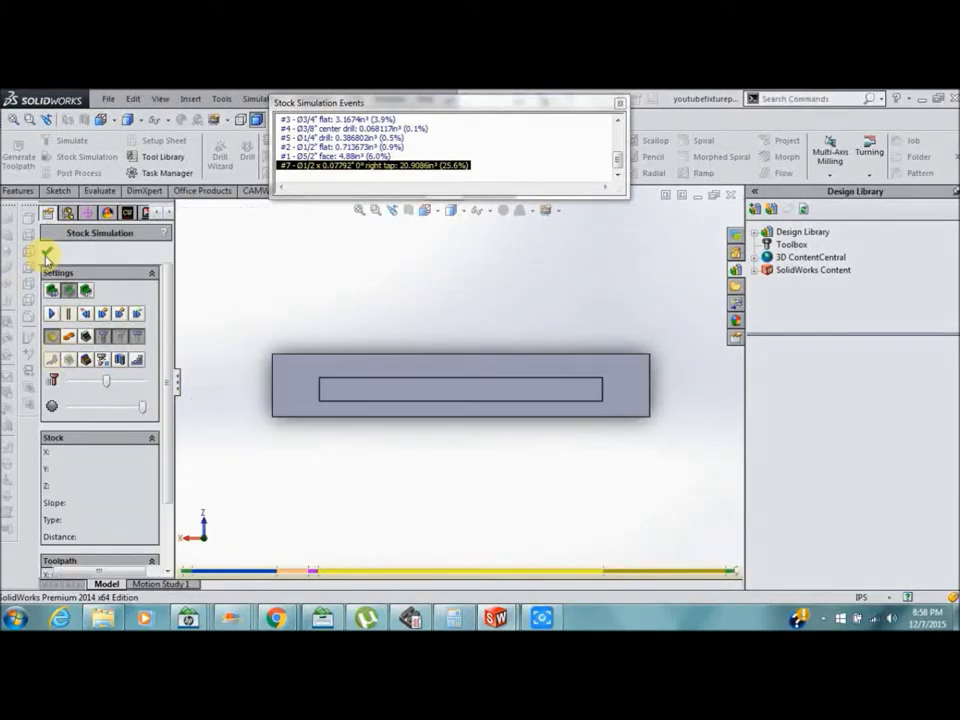